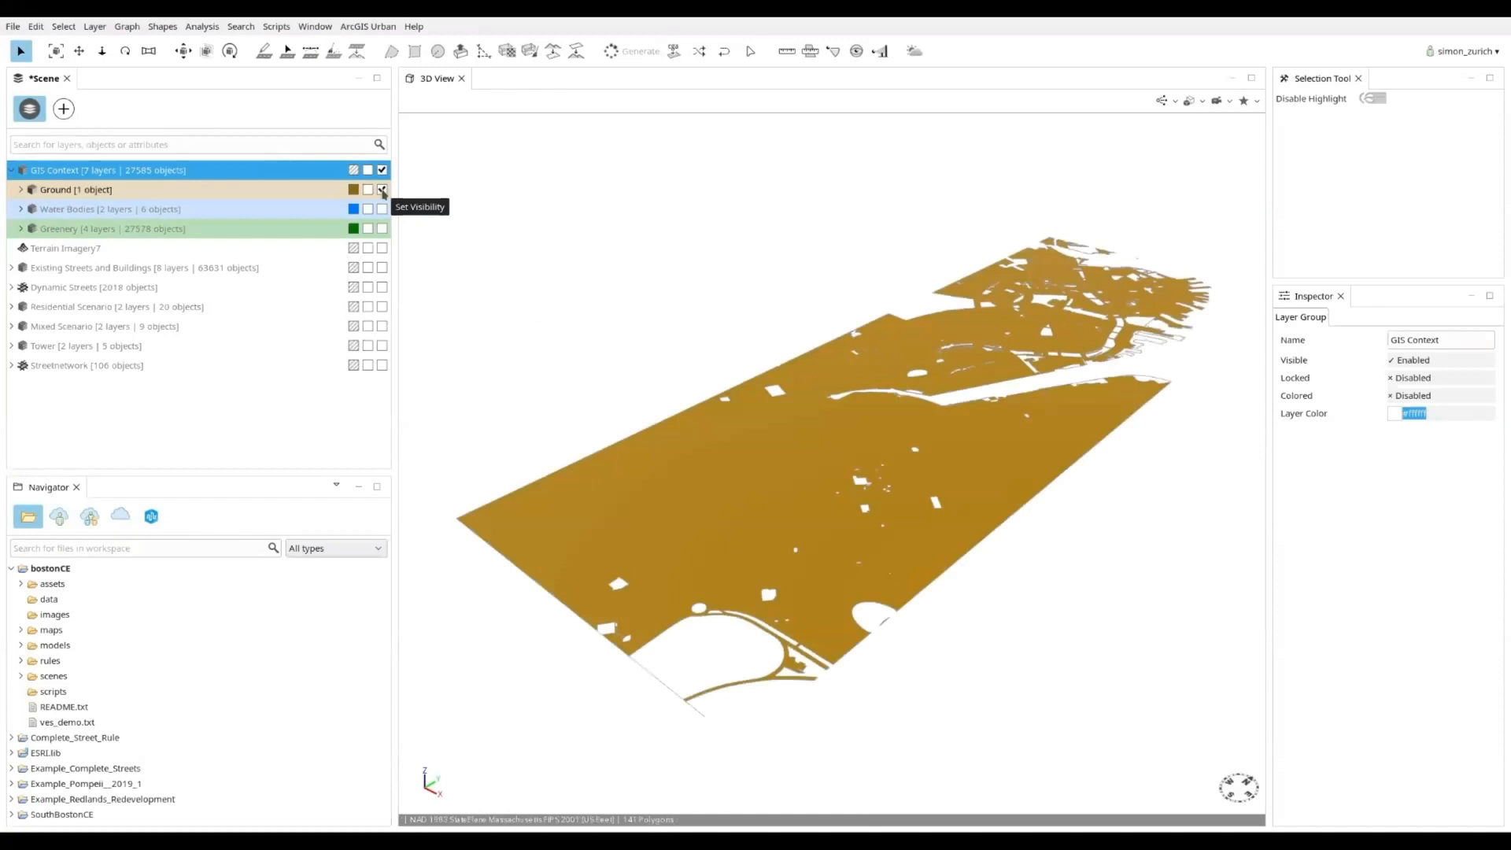
Step: Show the Water Bodies and Greenery layer groups each on their own, and finish with Ground, Water Bodies and Greenery all visible
left_click(383, 190)
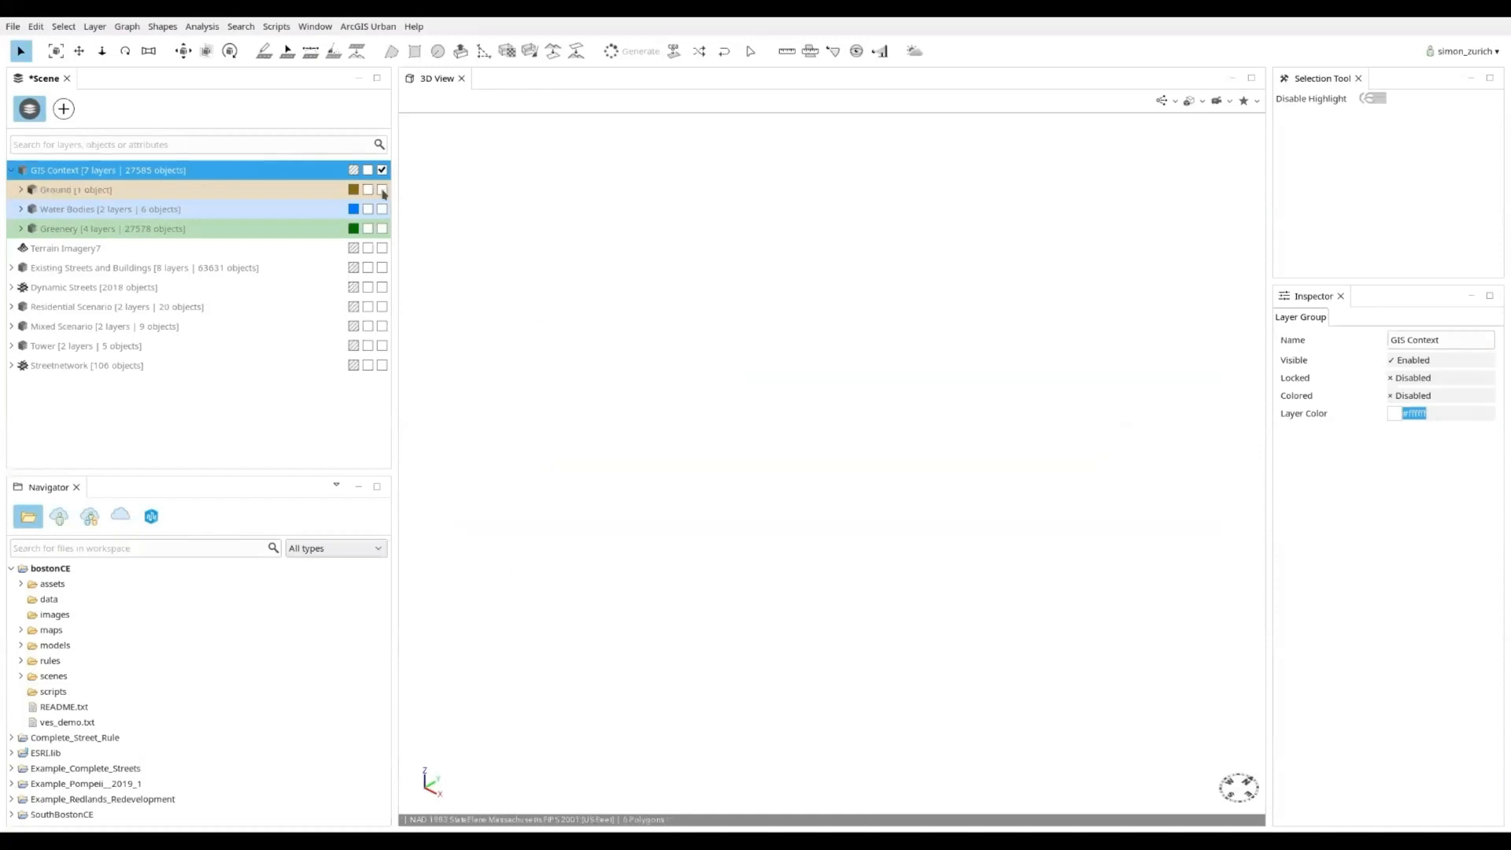
left_click(383, 210)
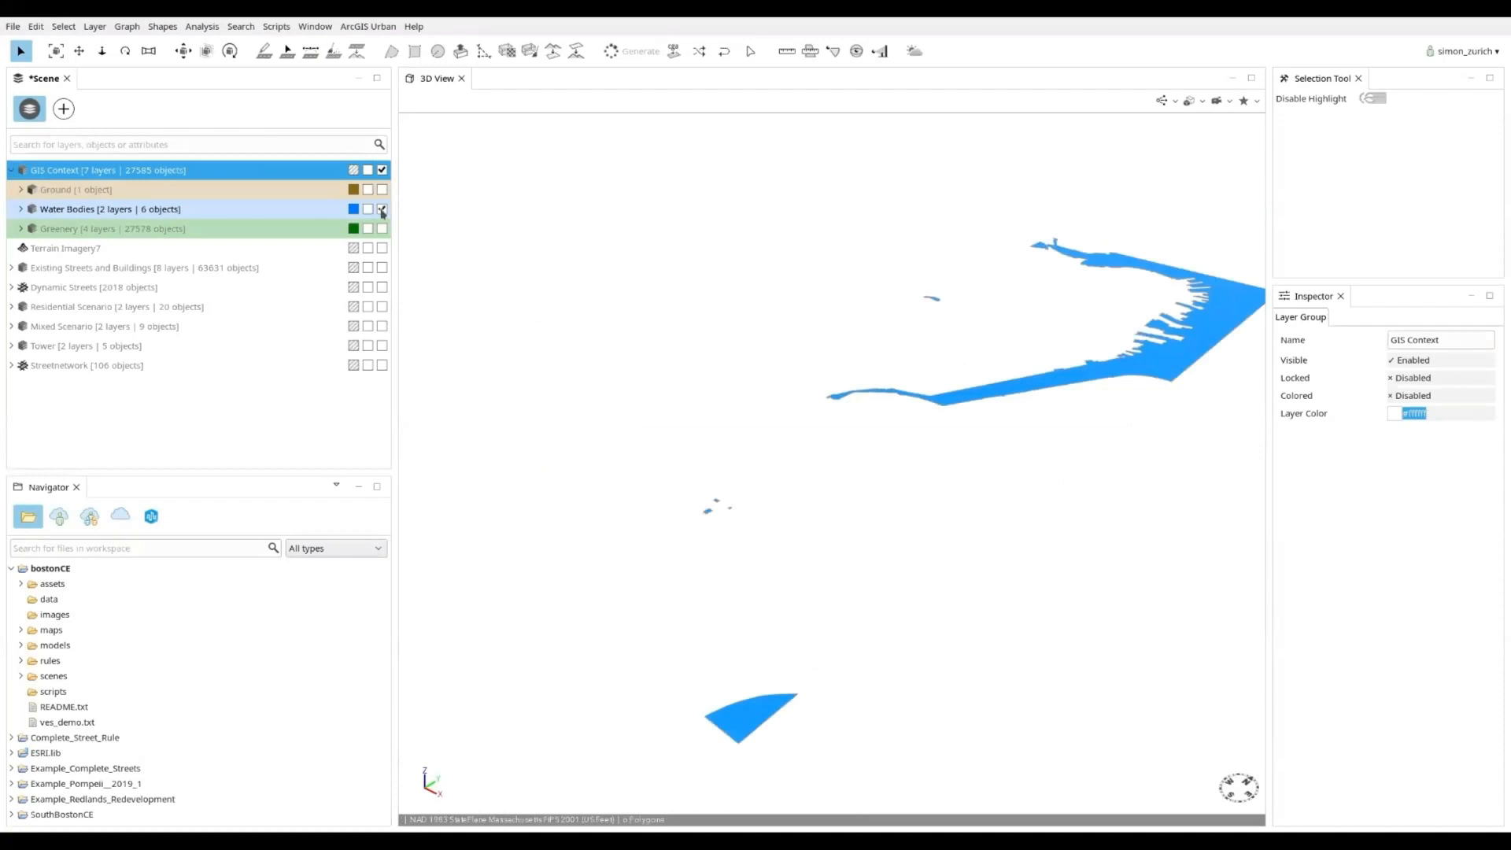
left_click(383, 210)
left_click(382, 229)
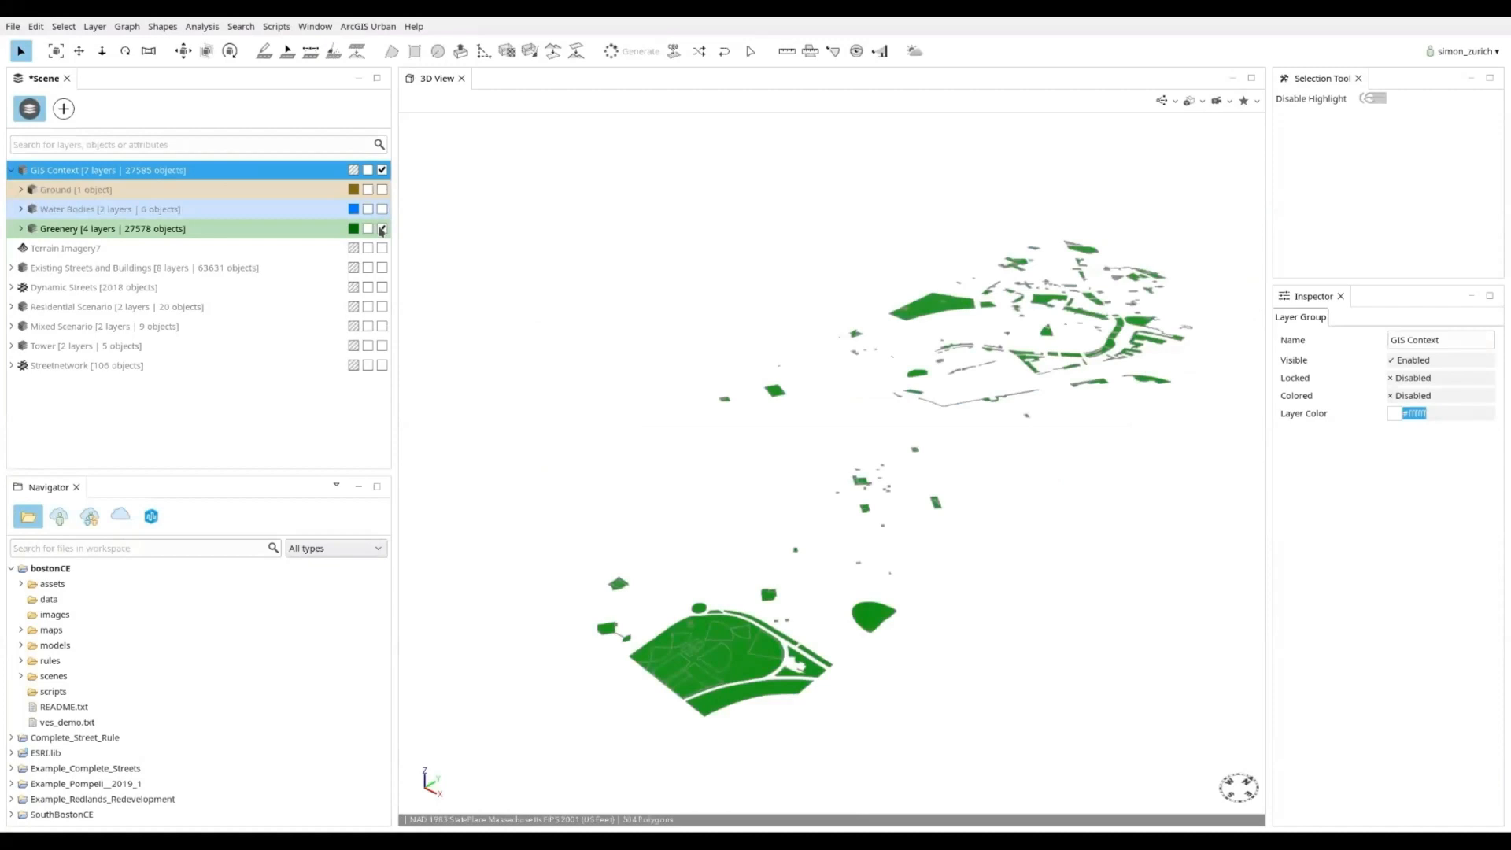
left_click(382, 210)
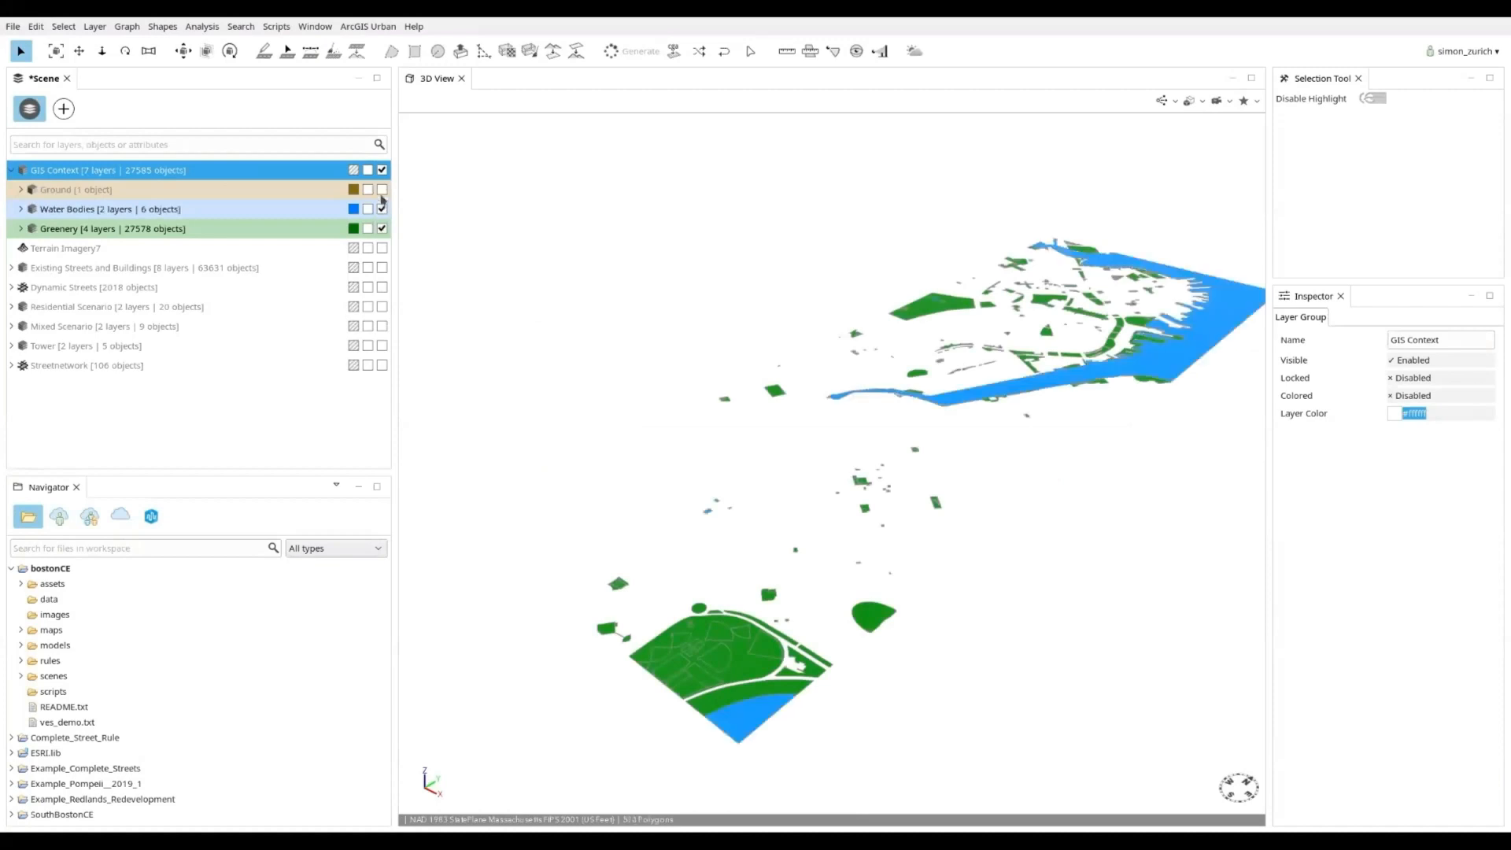
left_click(382, 190)
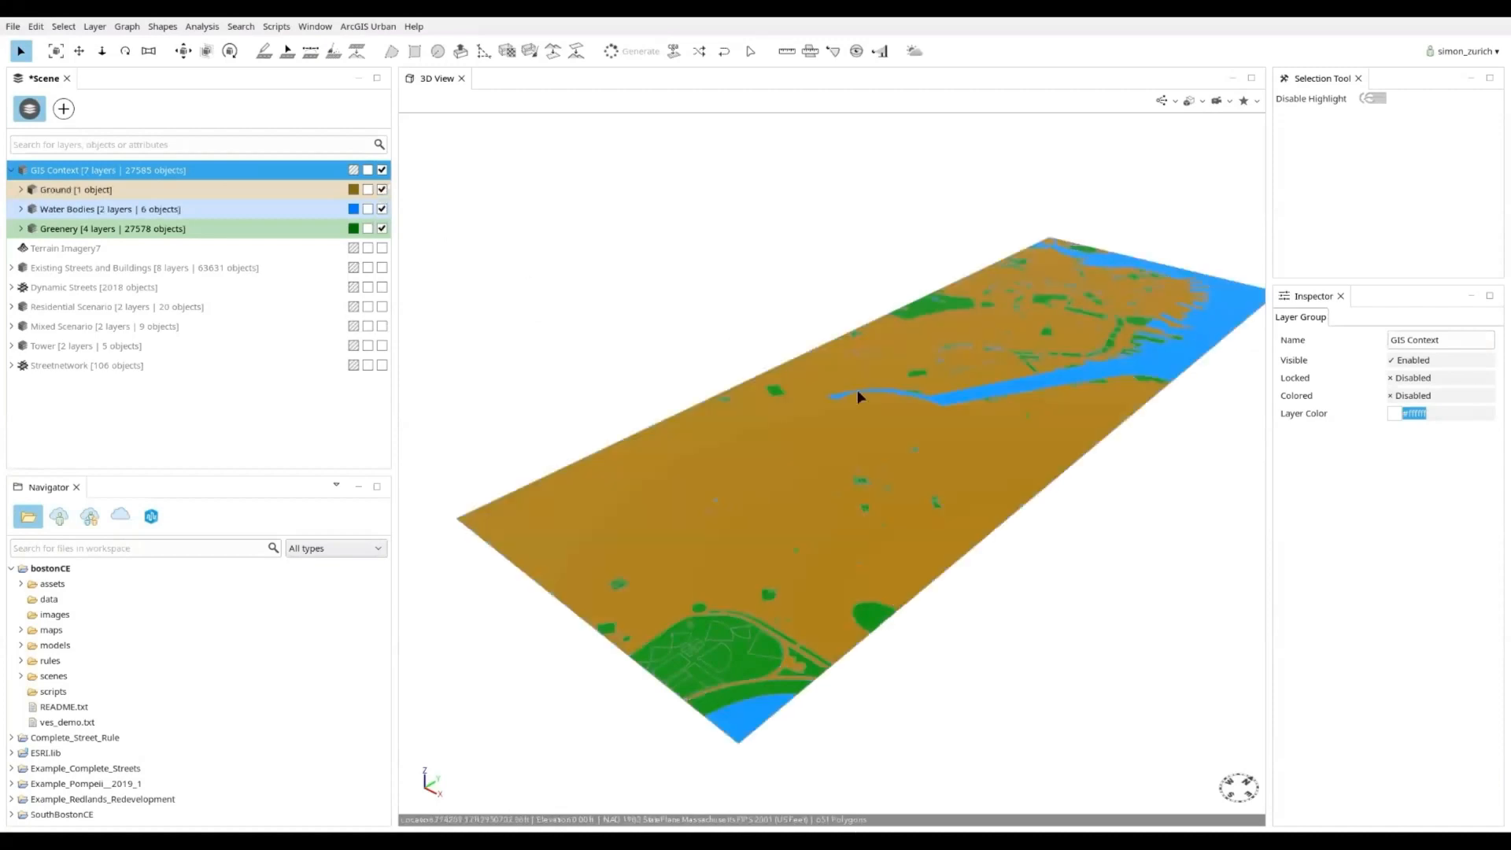
mouse_move(1005, 469)
left_mouse_down("alt")
mouse_move(1046, 501)
mouse_move(1004, 491)
mouse_move(1077, 459)
left_mouse_up("alt")
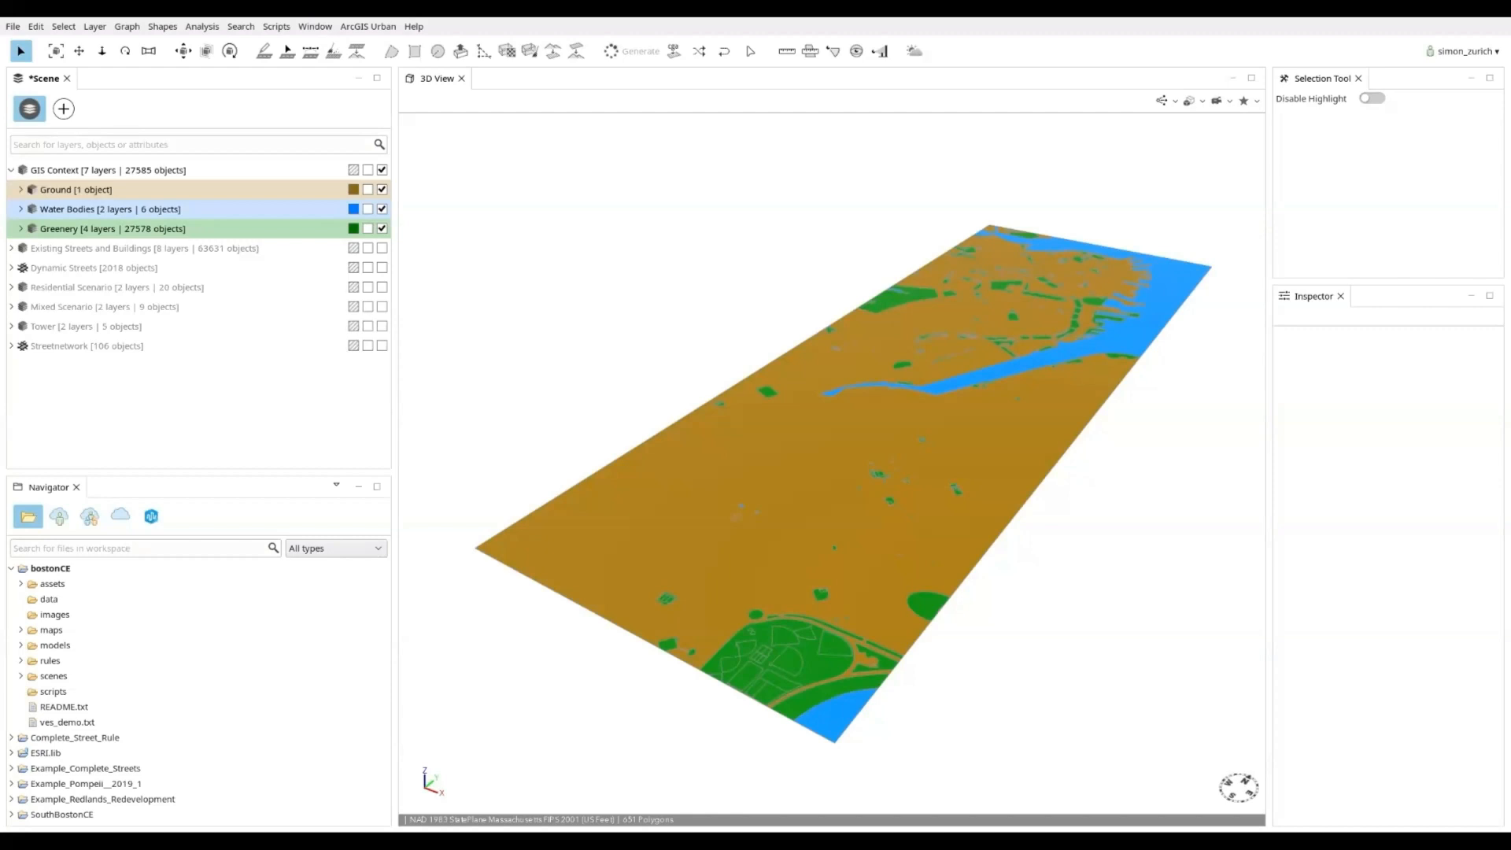
left_click_drag(767, 507, 766, 493, "alt")
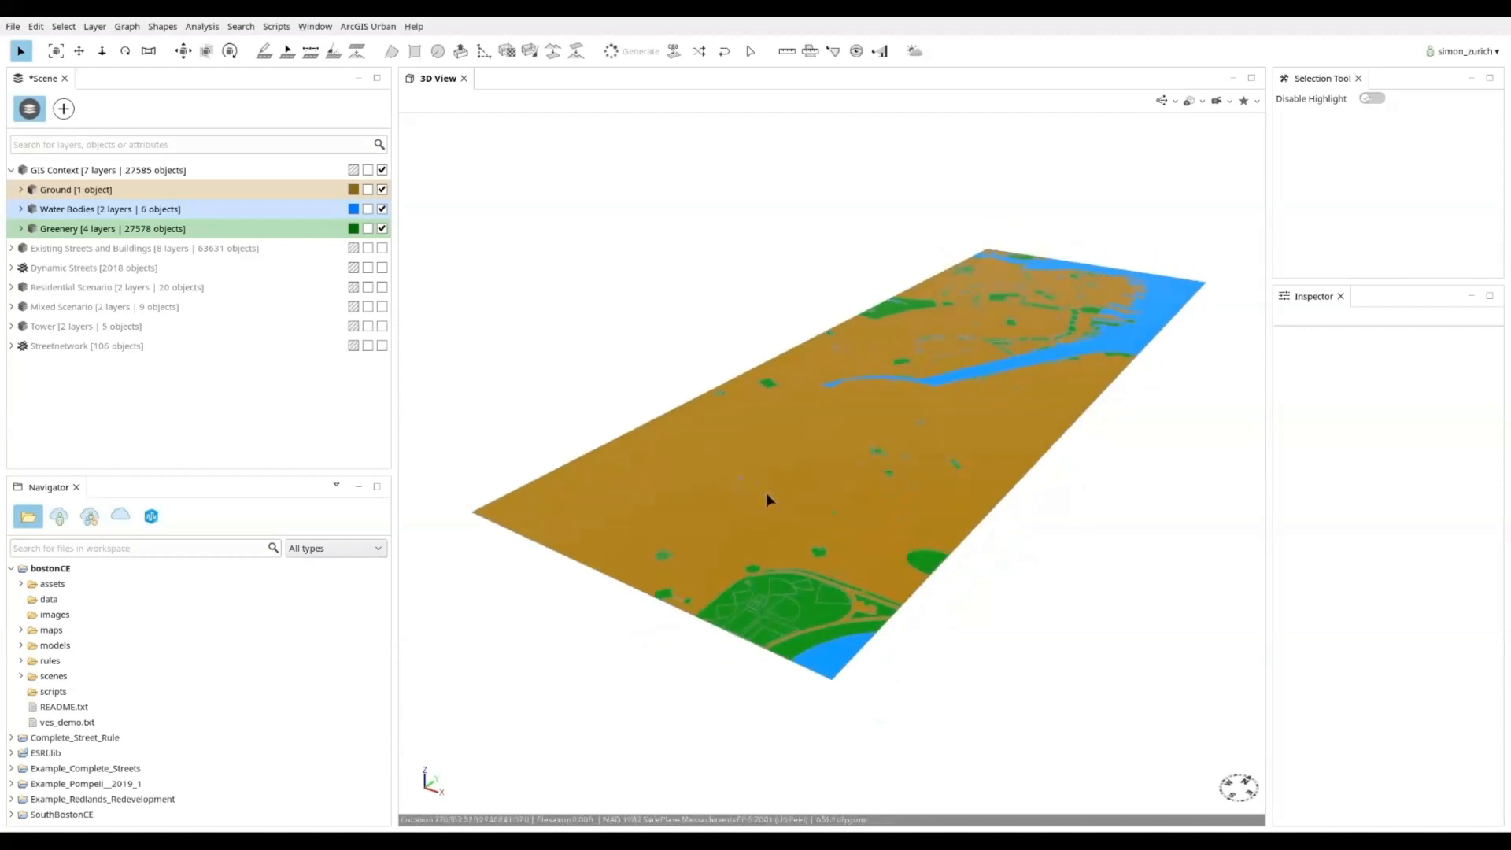
Step: Set a Get Map Data extent over central Boston, about 9615 ft wide and 17988 ft high
left_click(12, 26)
left_click(30, 188)
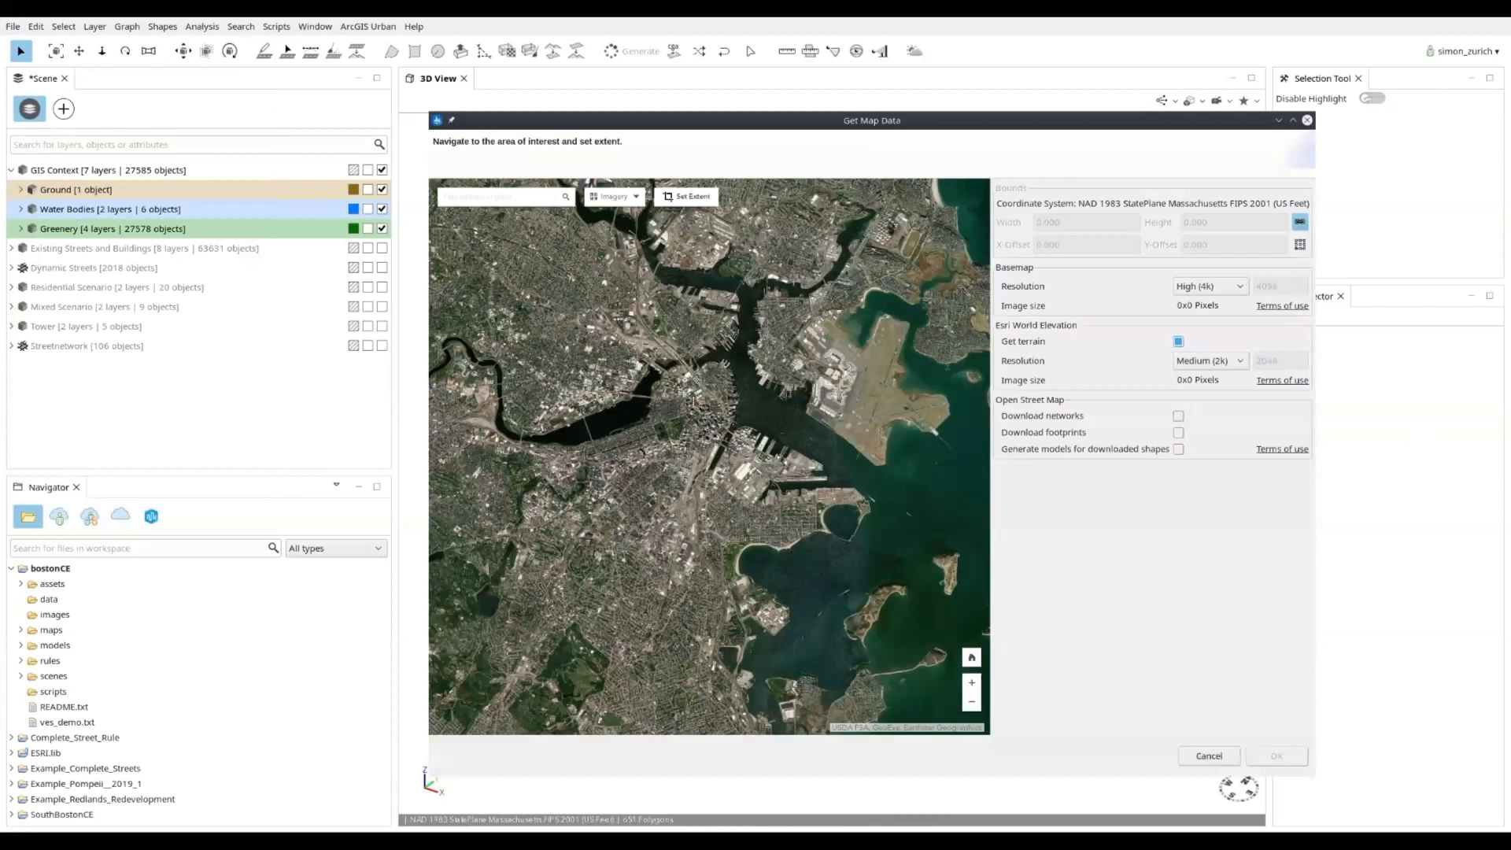
left_click(687, 196)
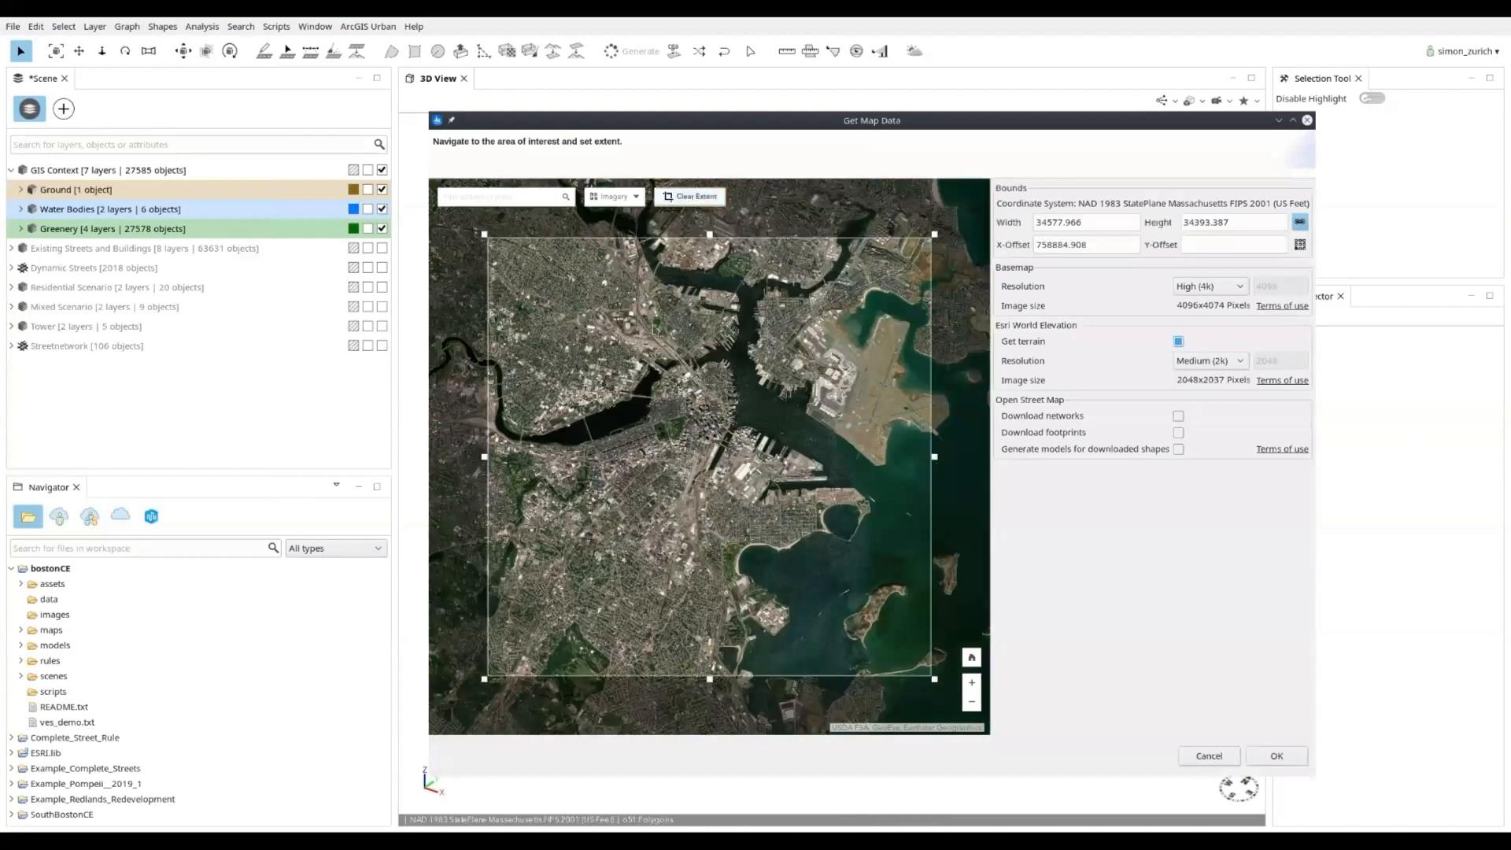
left_click_drag(486, 456, 622, 457)
left_click_drag(934, 457, 755, 482)
left_click_drag(690, 233, 689, 337)
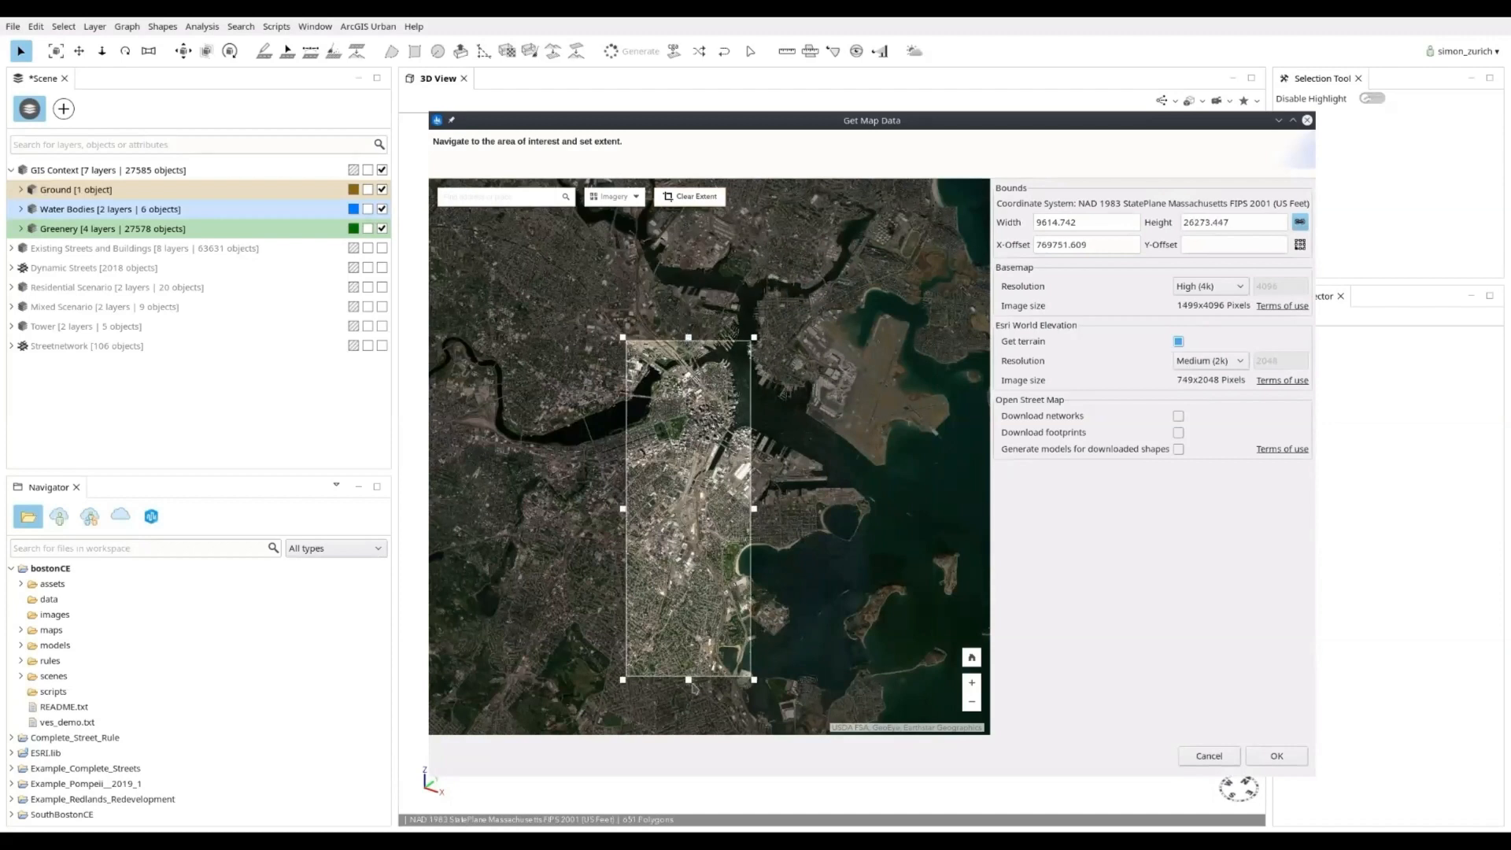
left_click_drag(689, 680, 697, 572)
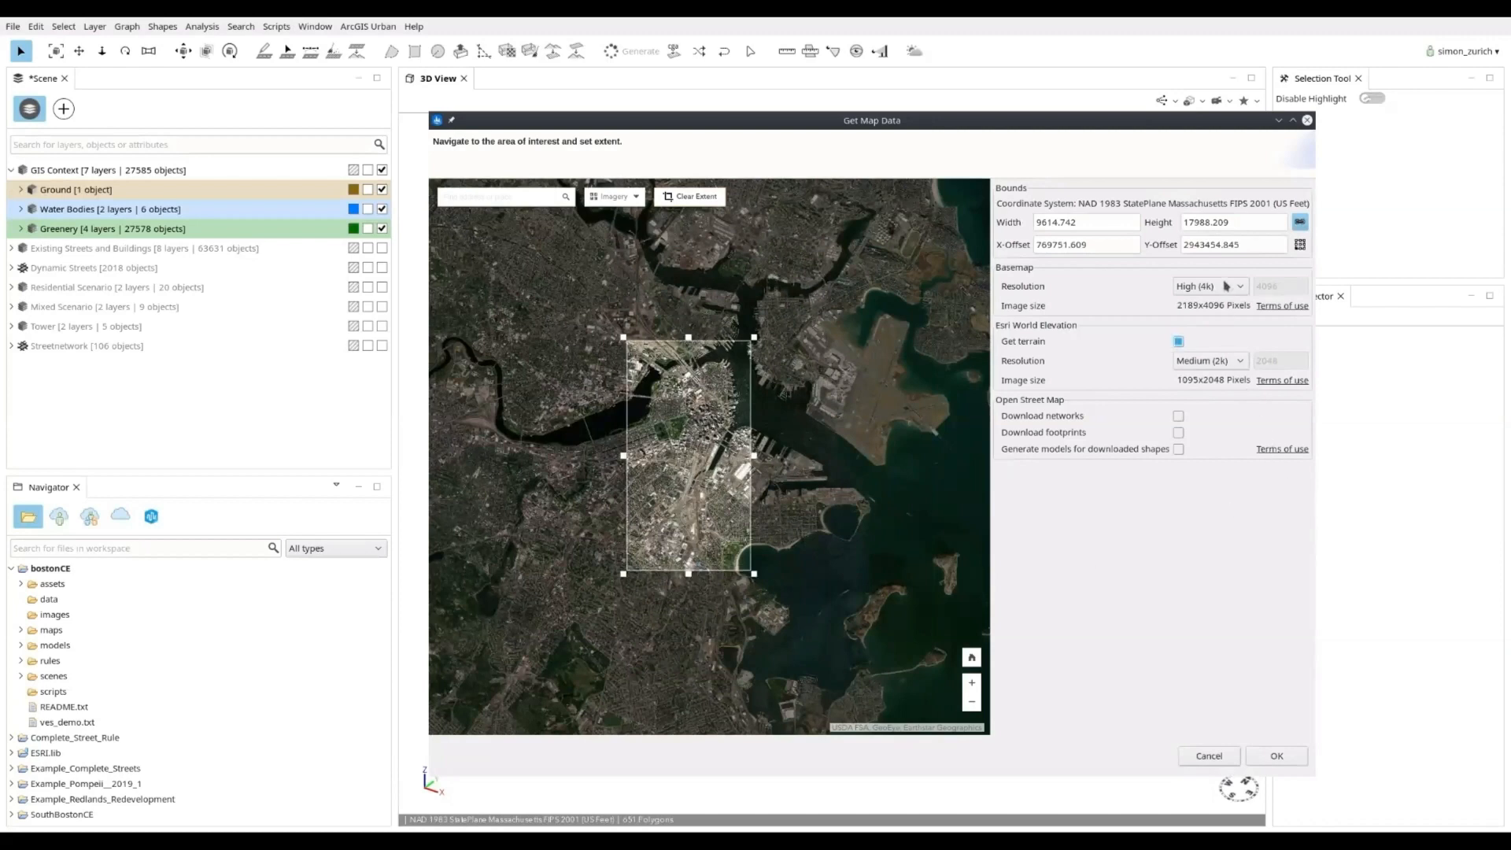
Step: Download the basemap imagery and terrain for the chosen extent into the scene and inspect the new terrain layer
left_click(1271, 756)
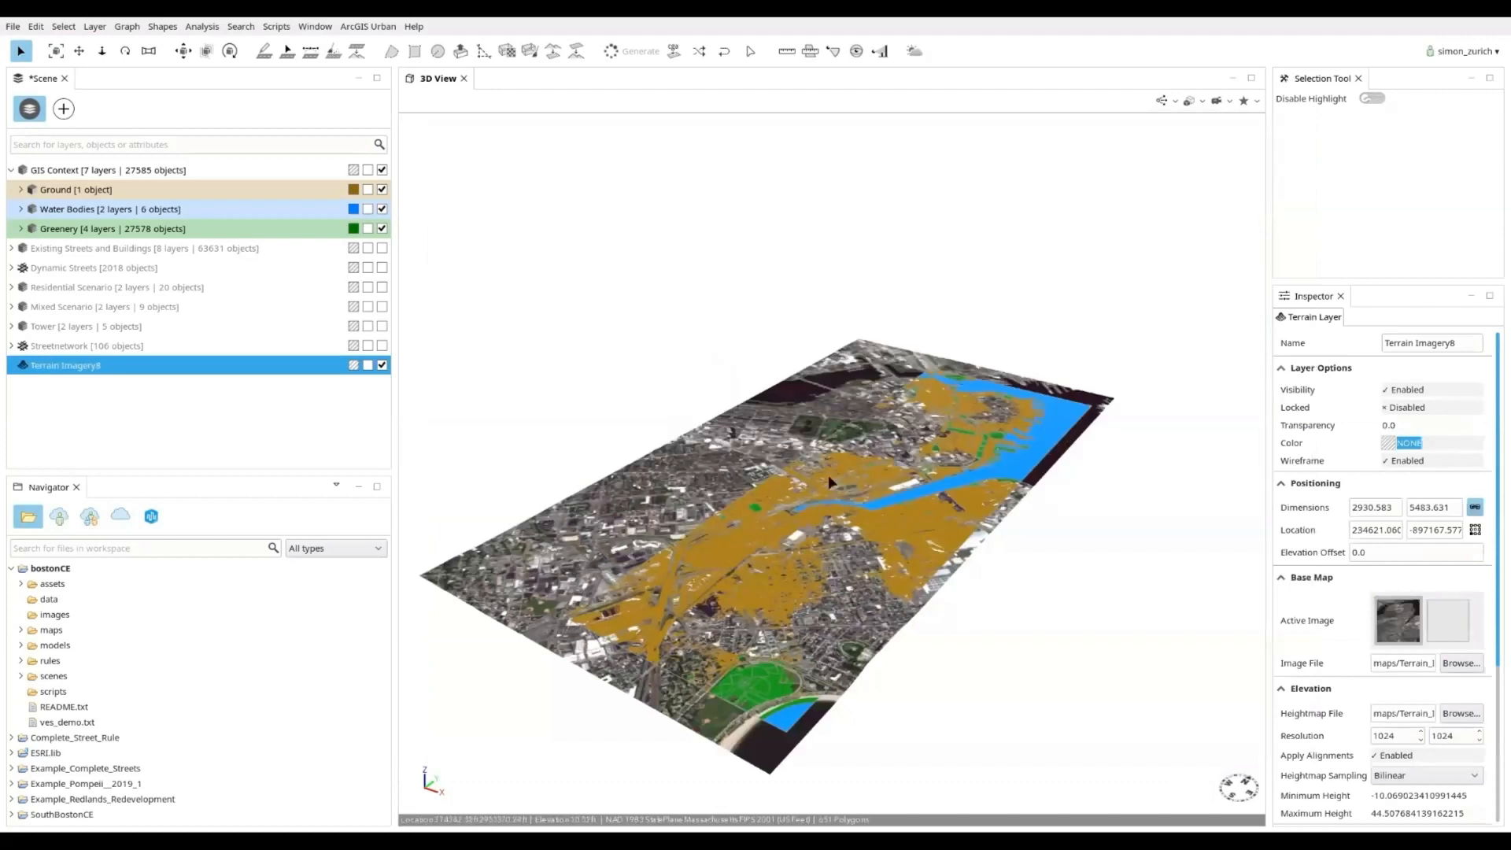
mouse_move(831, 468)
left_mouse_down("alt")
mouse_move(801, 586)
mouse_move(1023, 584)
mouse_move(762, 576)
mouse_move(634, 472)
left_mouse_up("alt")
mouse_move(612, 439)
right_mouse_down("alt")
mouse_move(645, 499)
mouse_move(898, 743)
right_mouse_up("alt")
left_click_drag(748, 523, 866, 585, "alt")
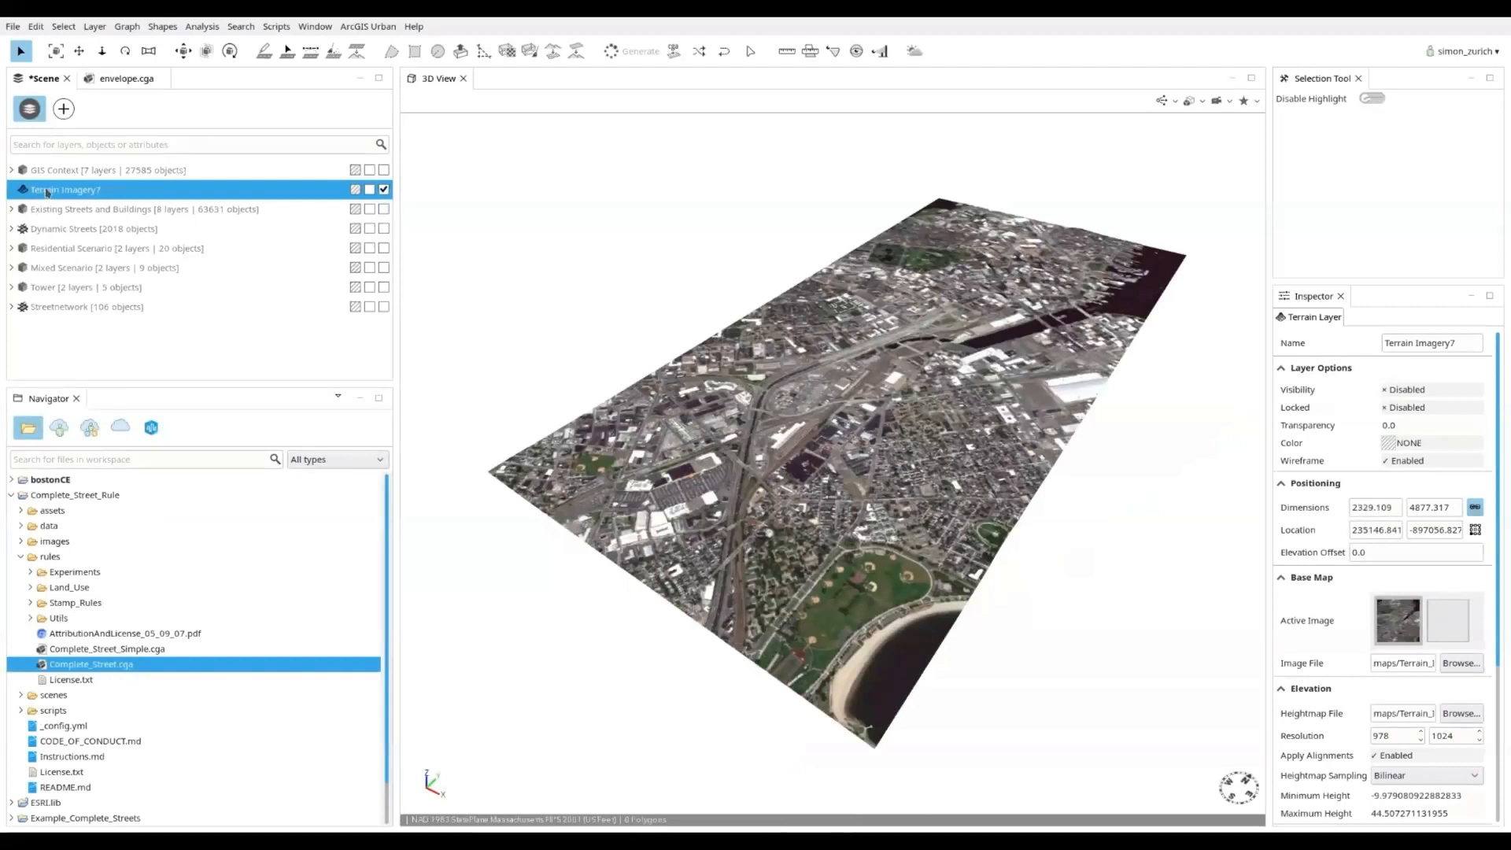
Step: Export the Terrain Imagery7 layer as Universal Scene Description (USD) with the base name terrain2
left_click(13, 26)
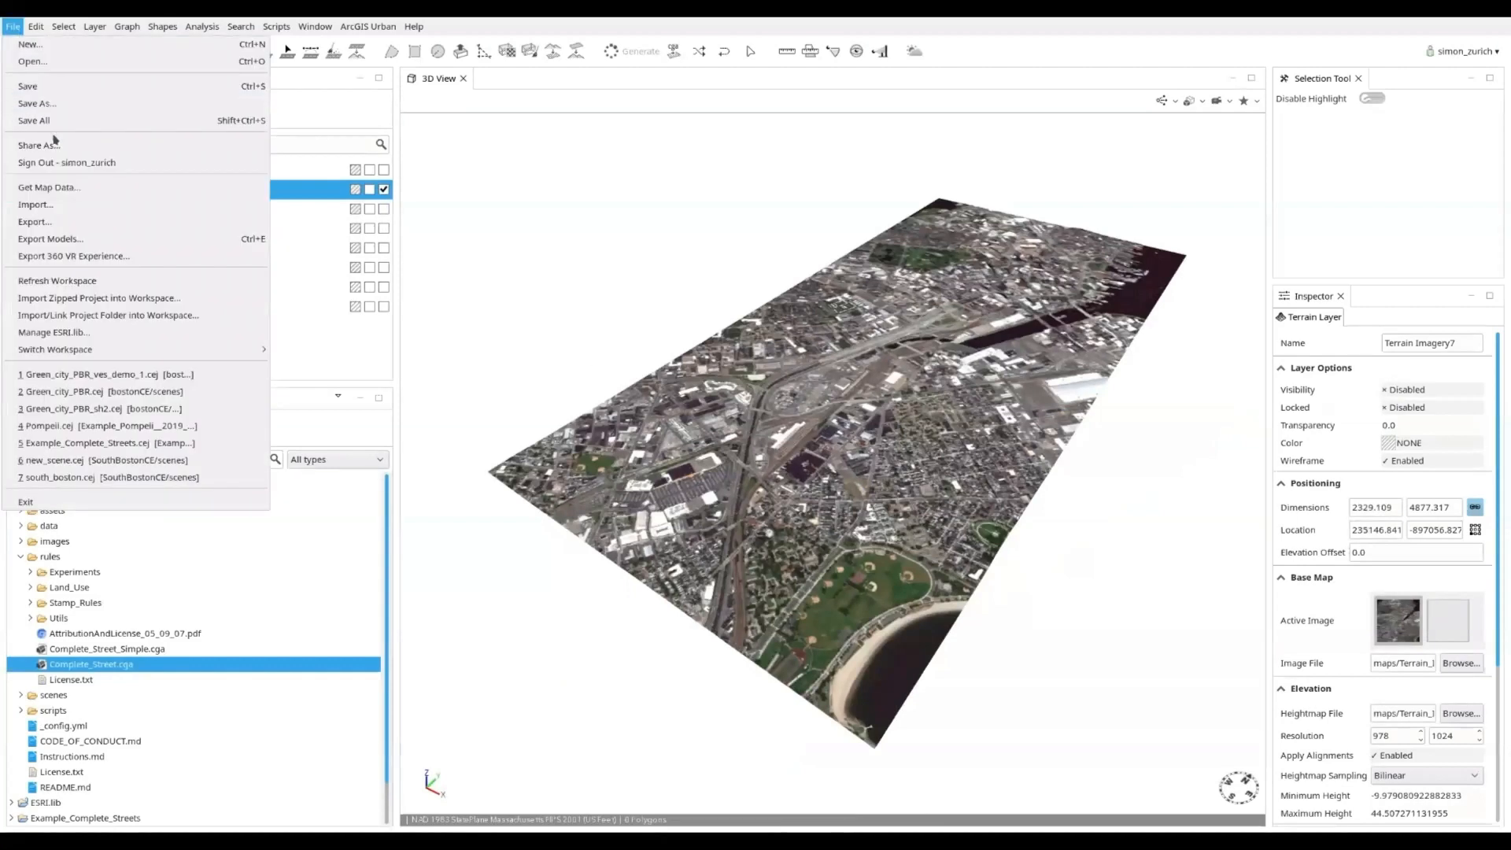
left_click(74, 238)
left_click(727, 307)
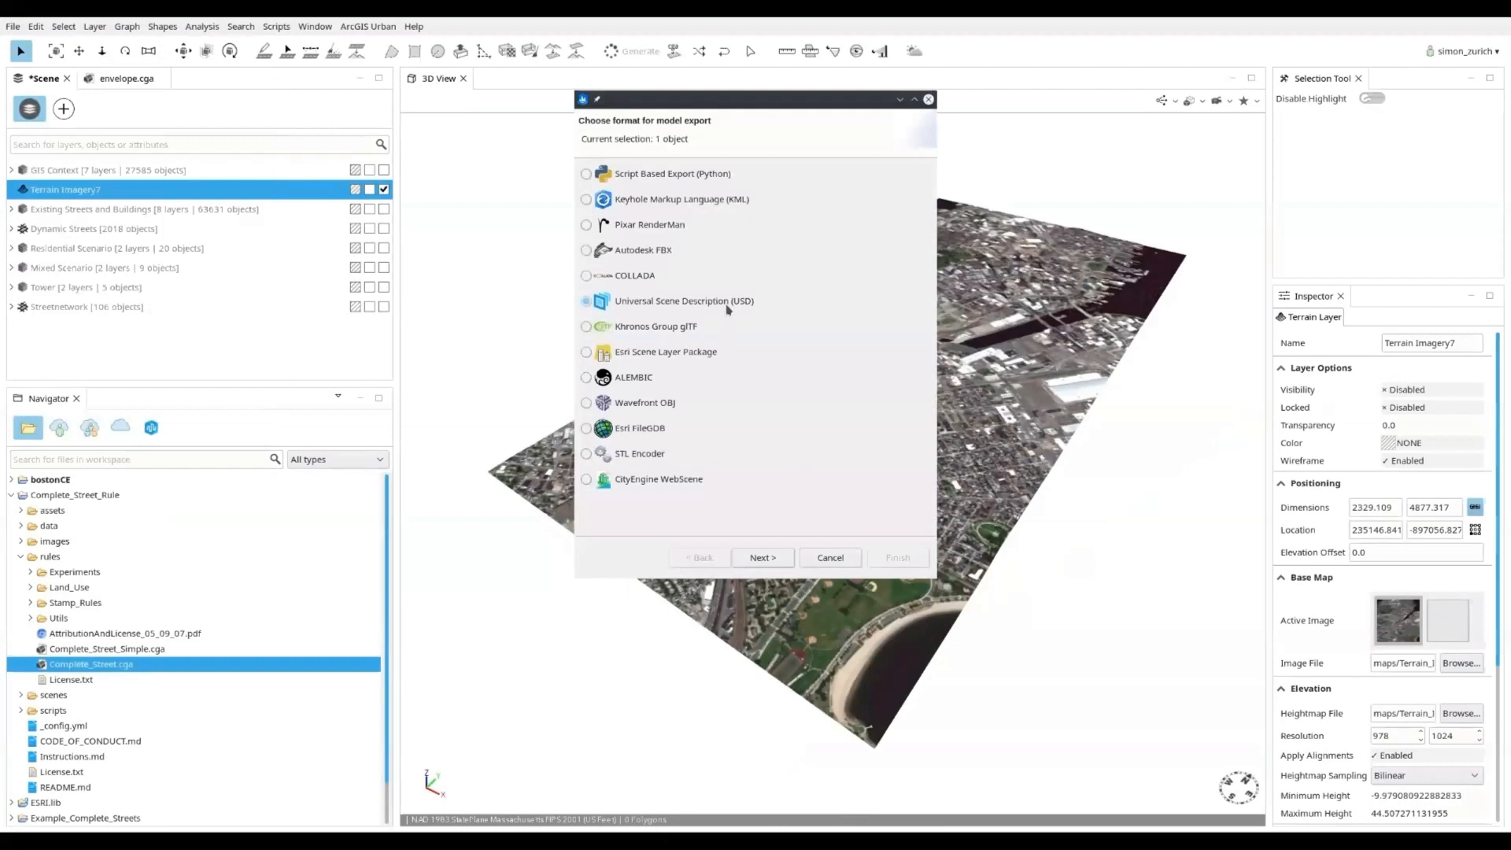
left_click(762, 557)
left_click(735, 260)
key("BackSpace")
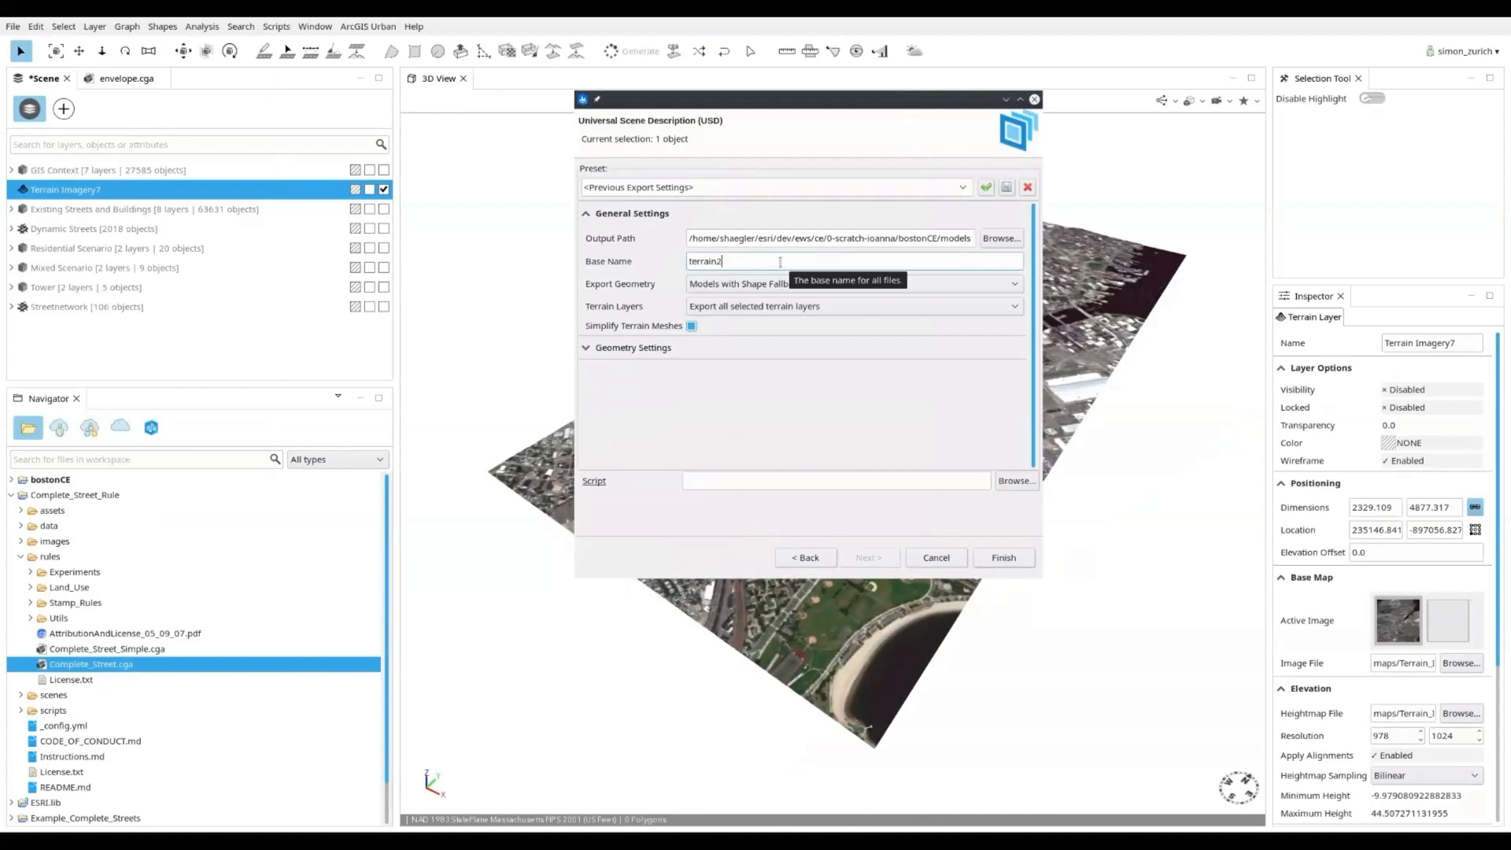
left_click(586, 352)
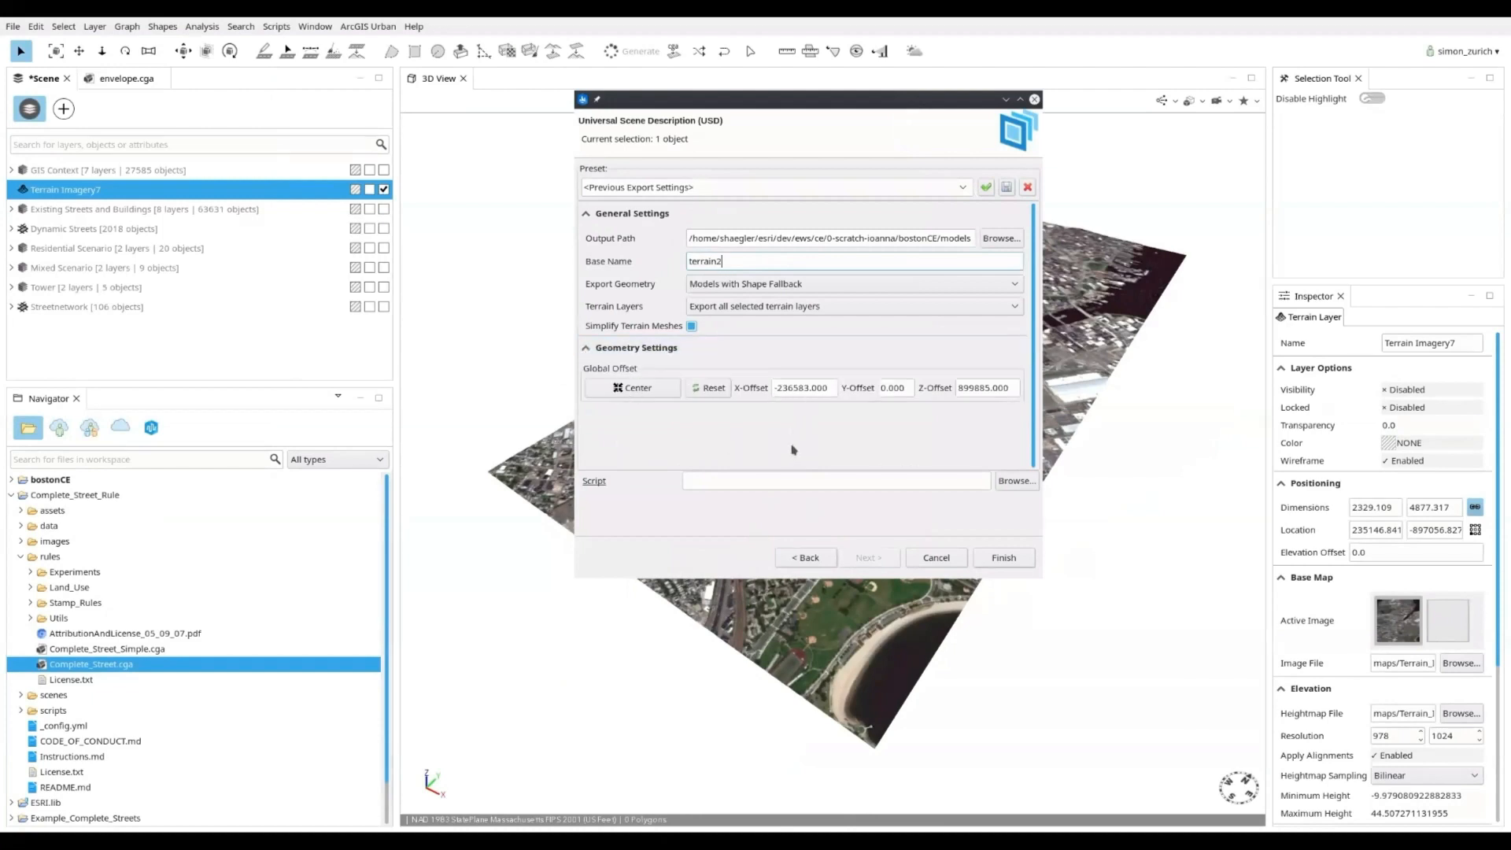
left_click(1012, 562)
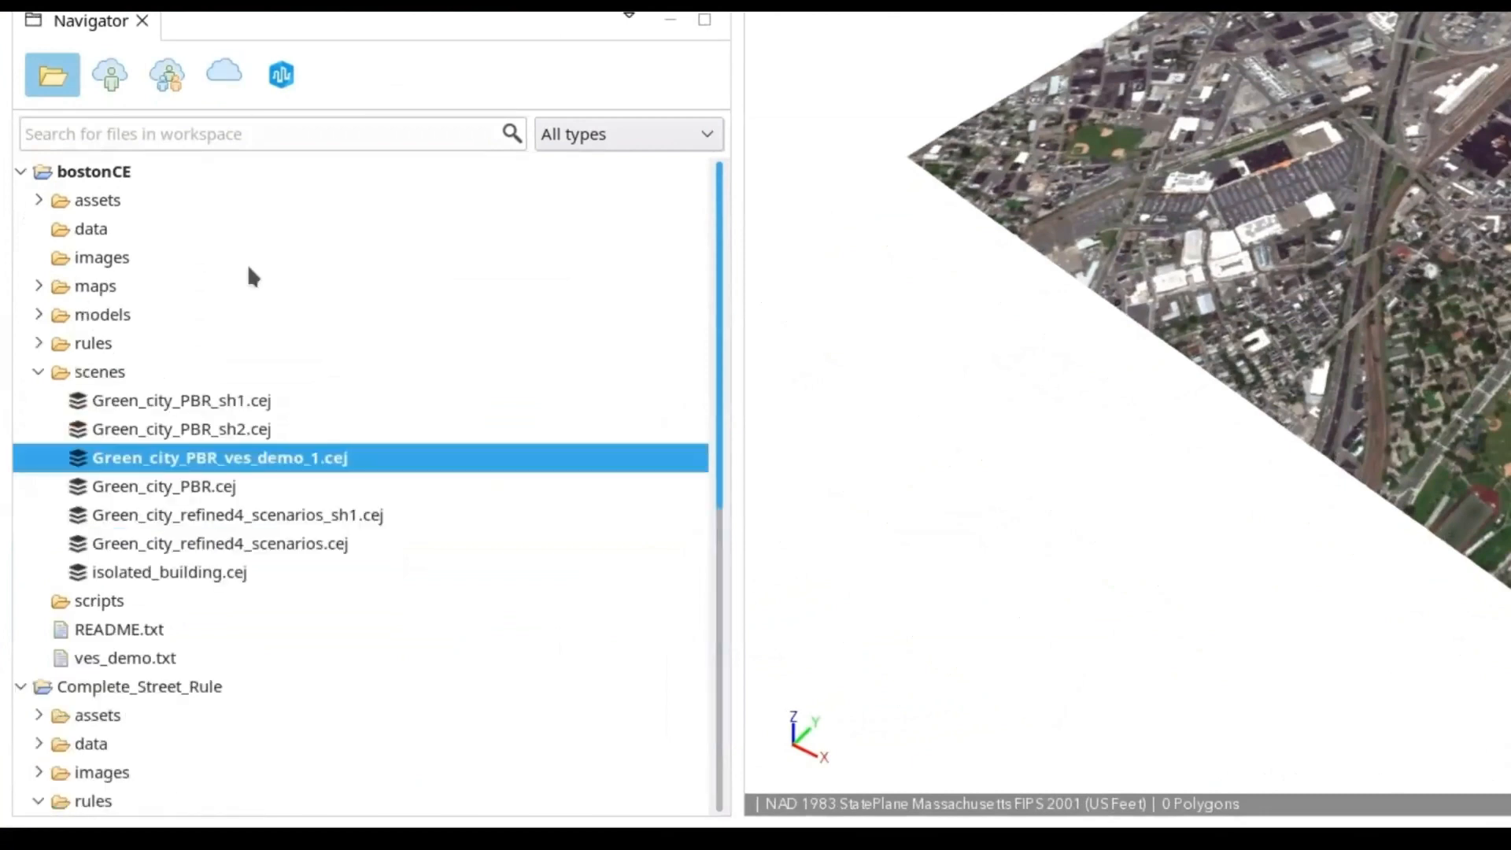
Step: Examine the exported terrain2 folder under bostonCE/models, including its assets, layers and terrain2.usdc file
left_click(39, 315)
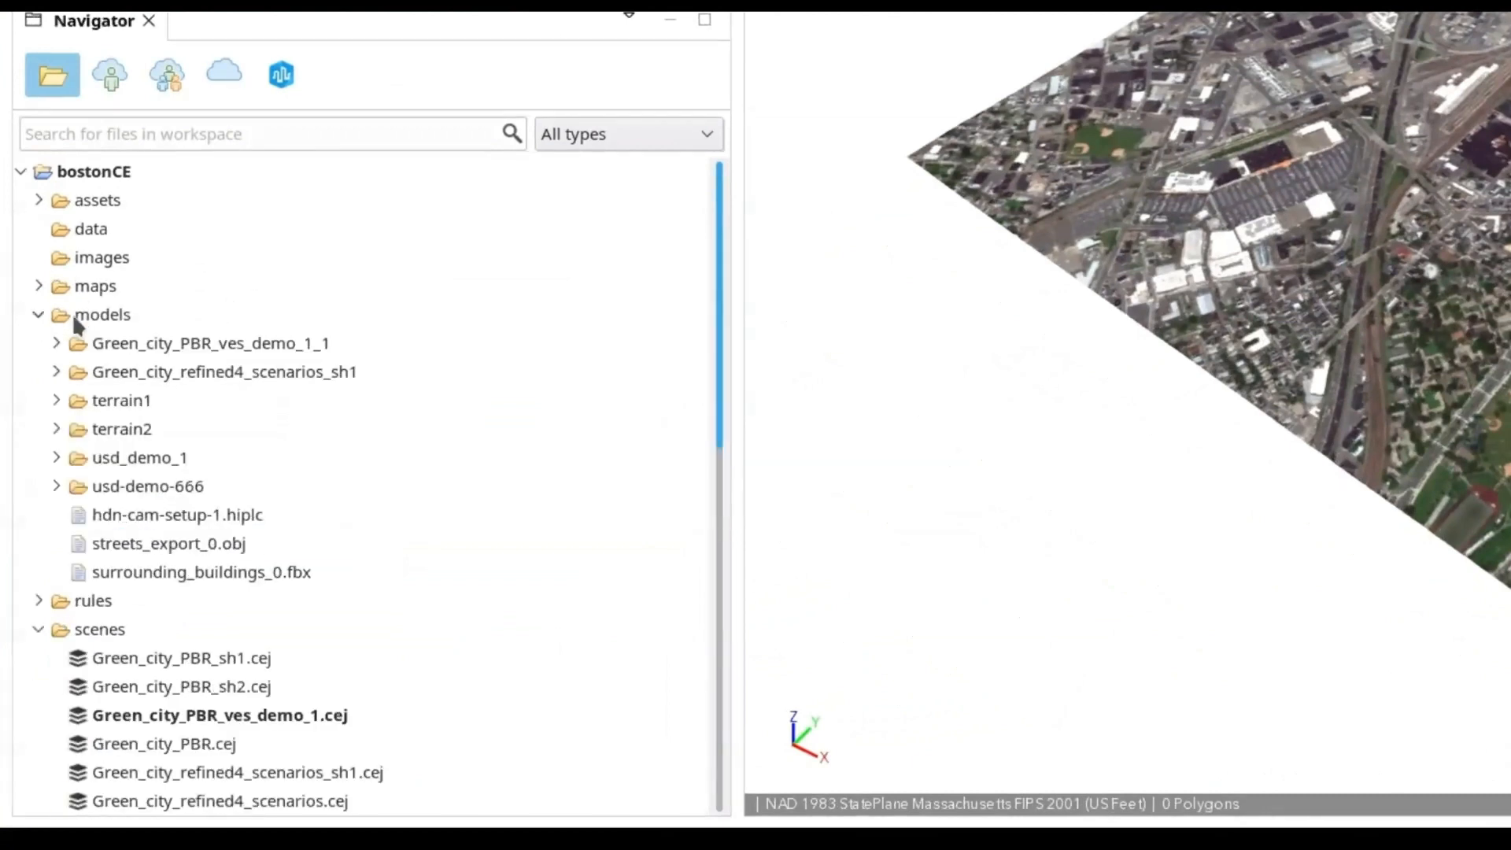
left_click(139, 425)
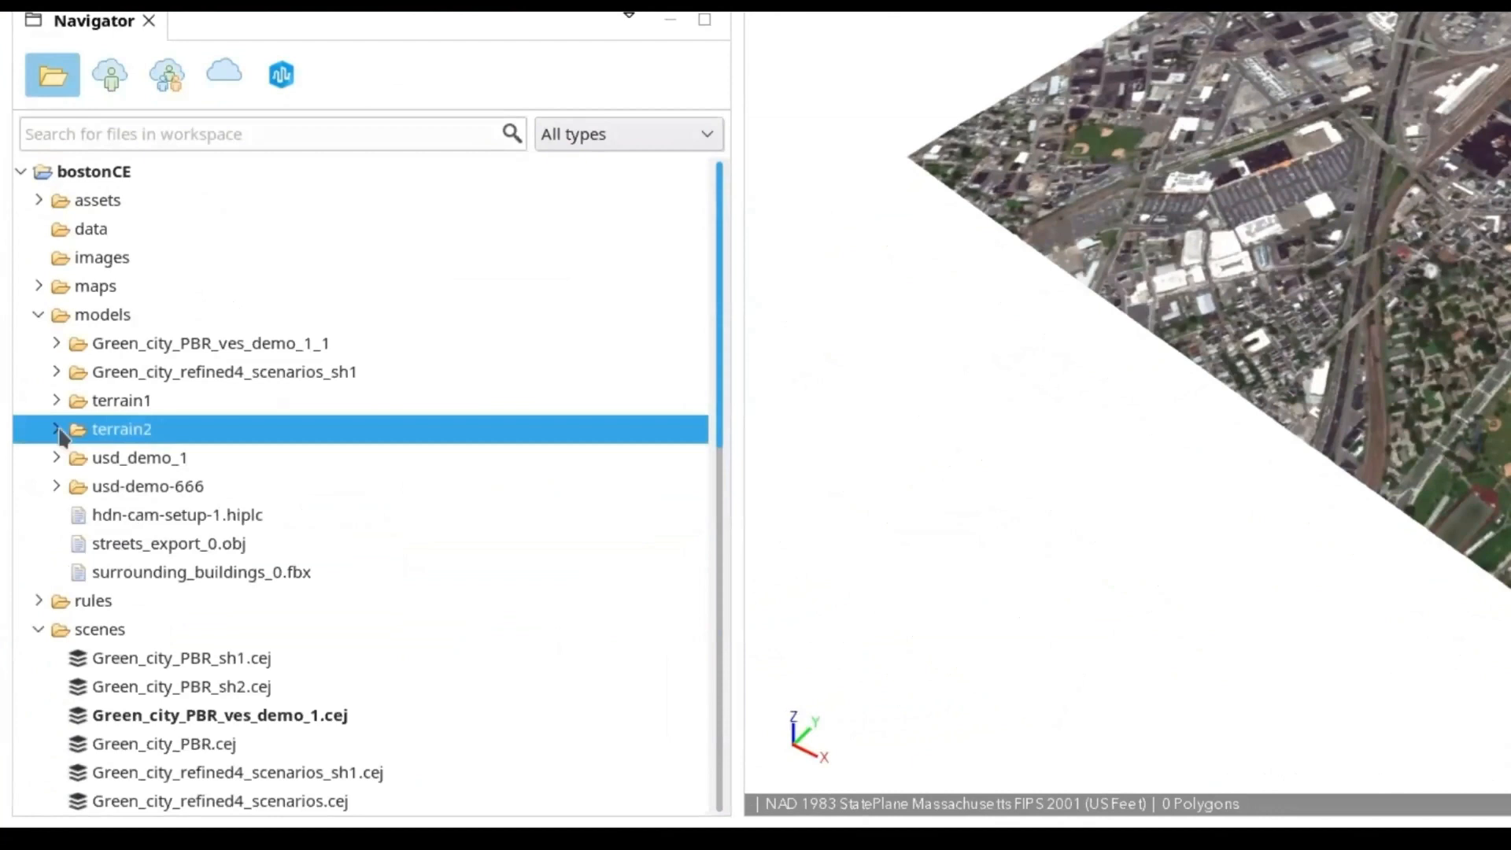
left_click(57, 429)
left_click(128, 462)
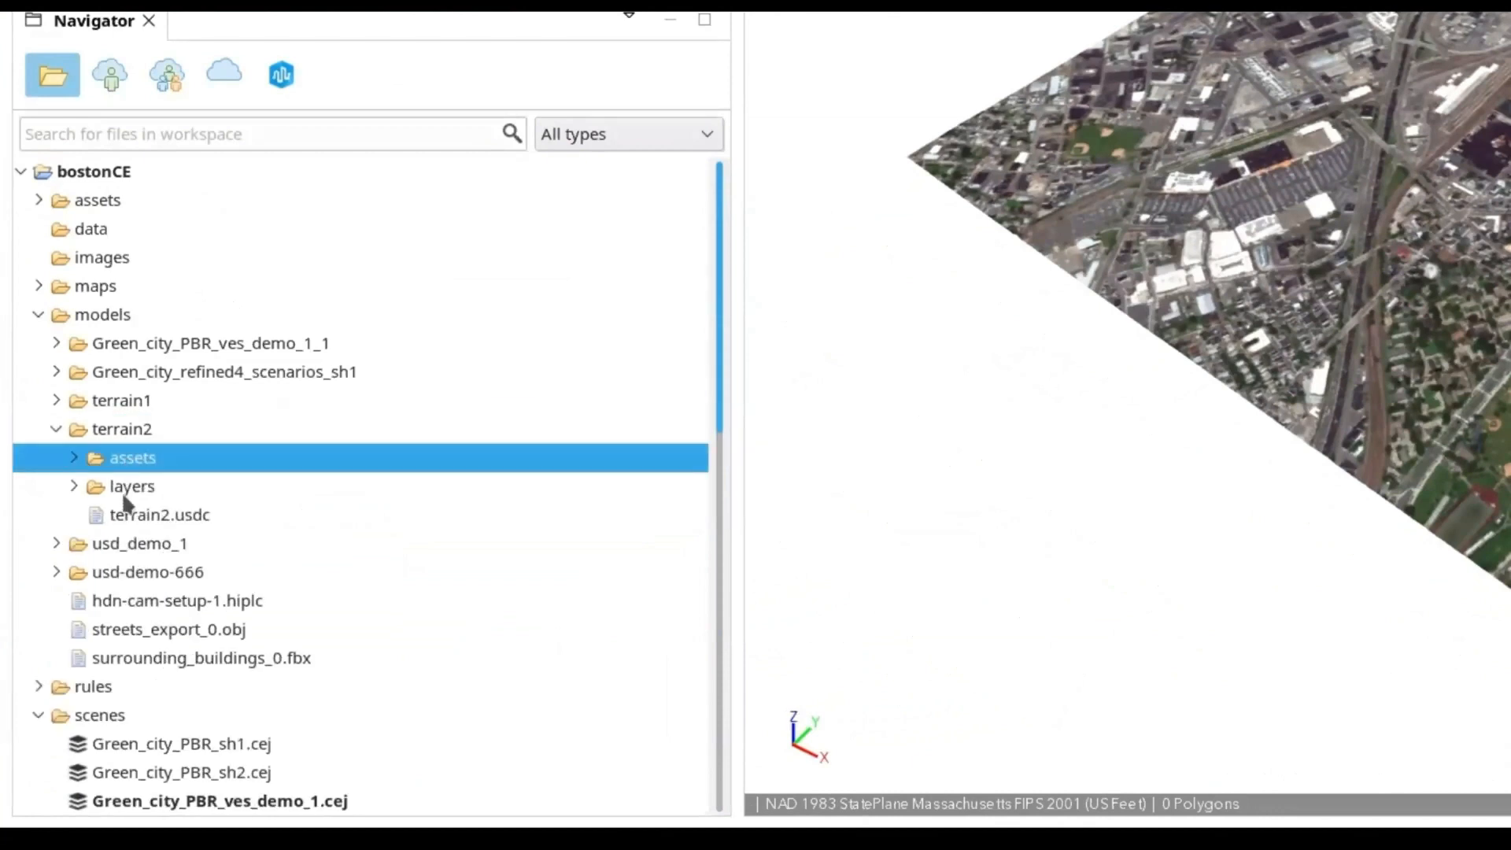
left_click(121, 488)
left_click(125, 516)
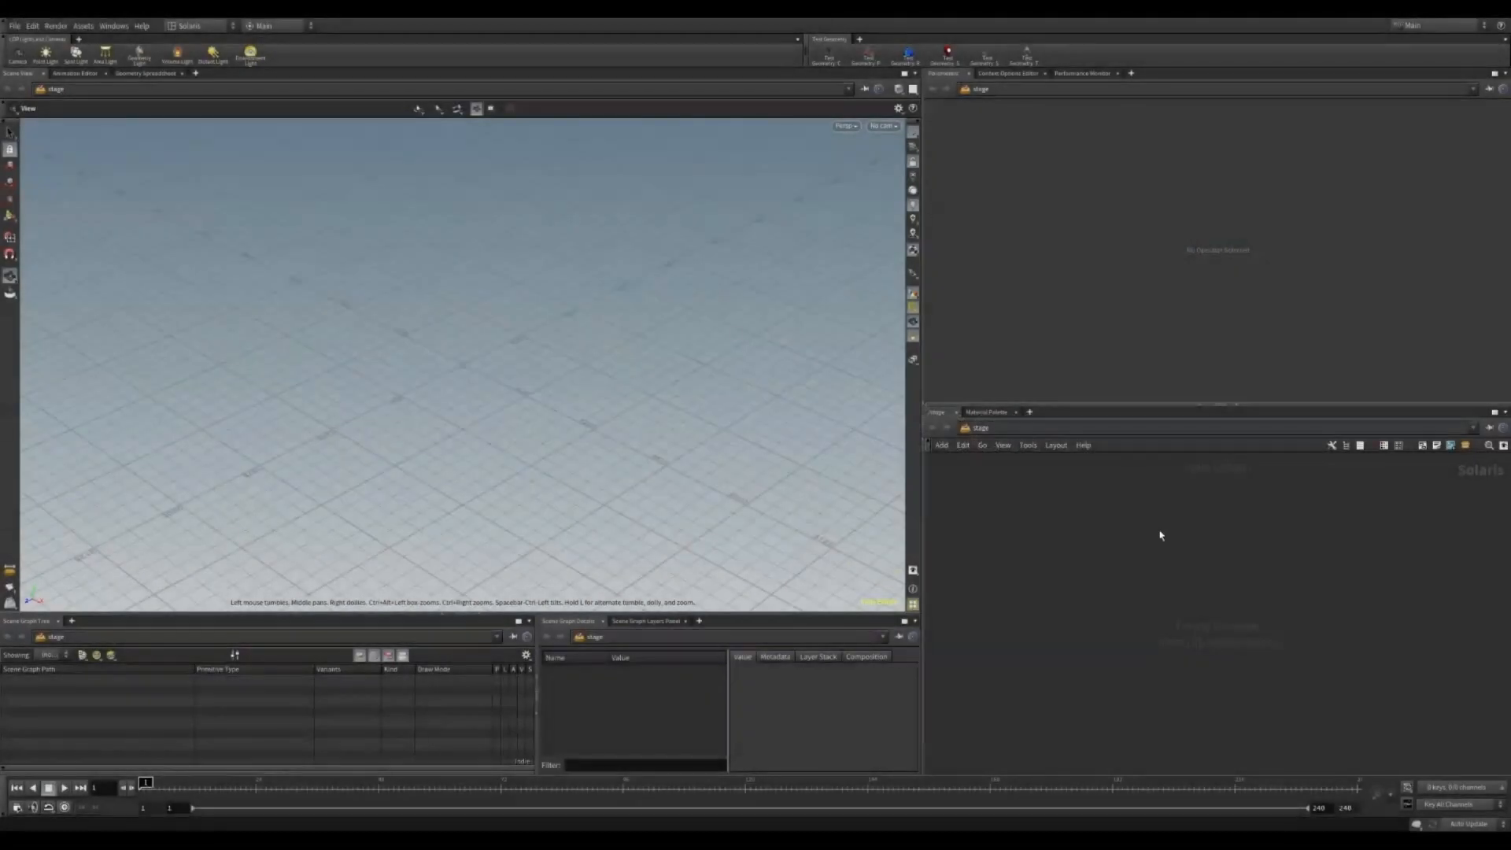
Step: Switch to Houdini Solaris and place a Reference node in the empty stage network
key("Tab")
type("ref")
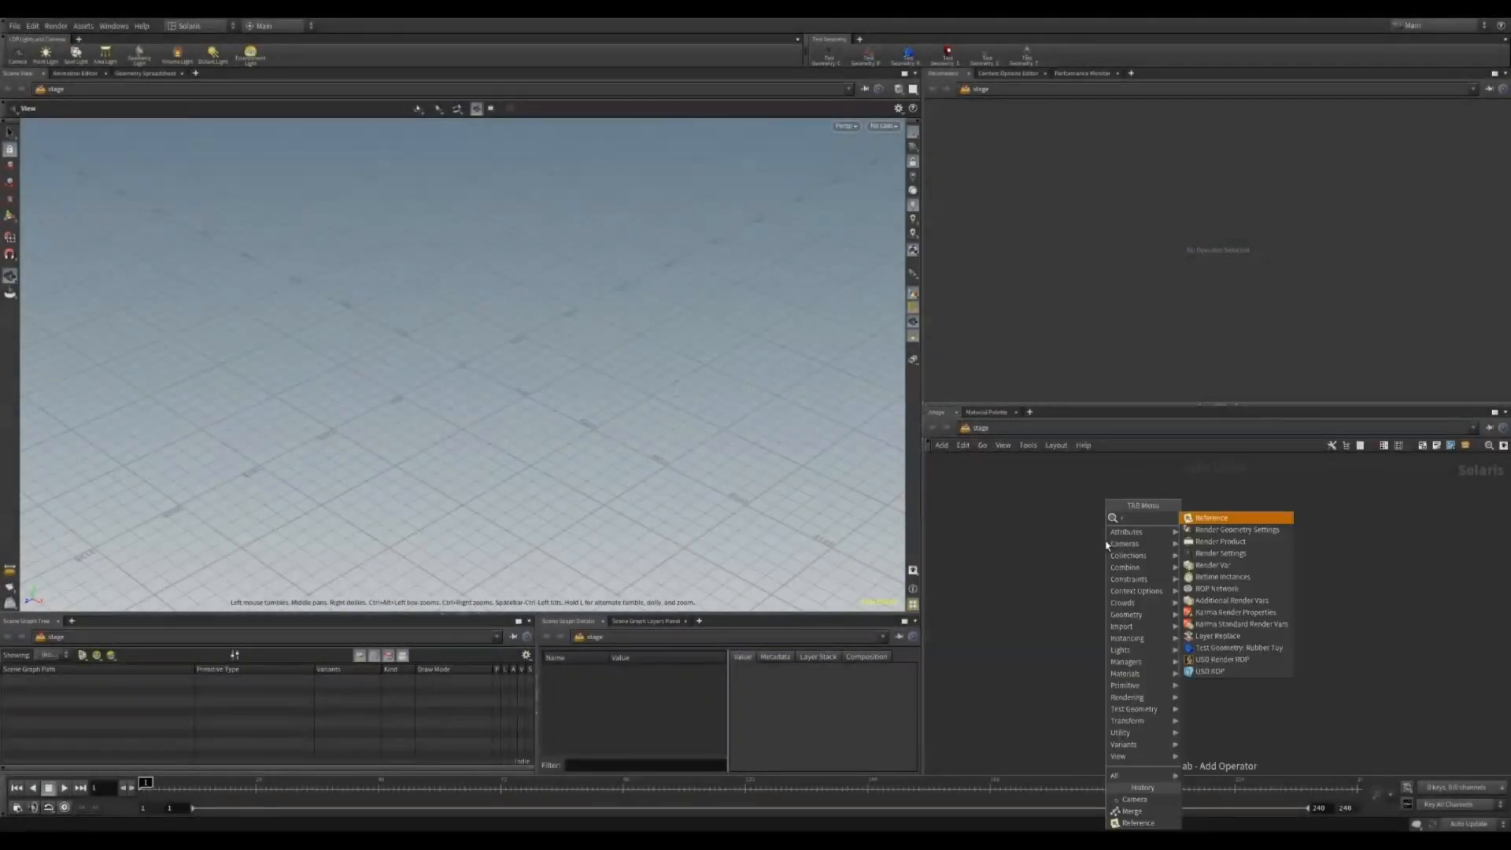
left_click(1209, 518)
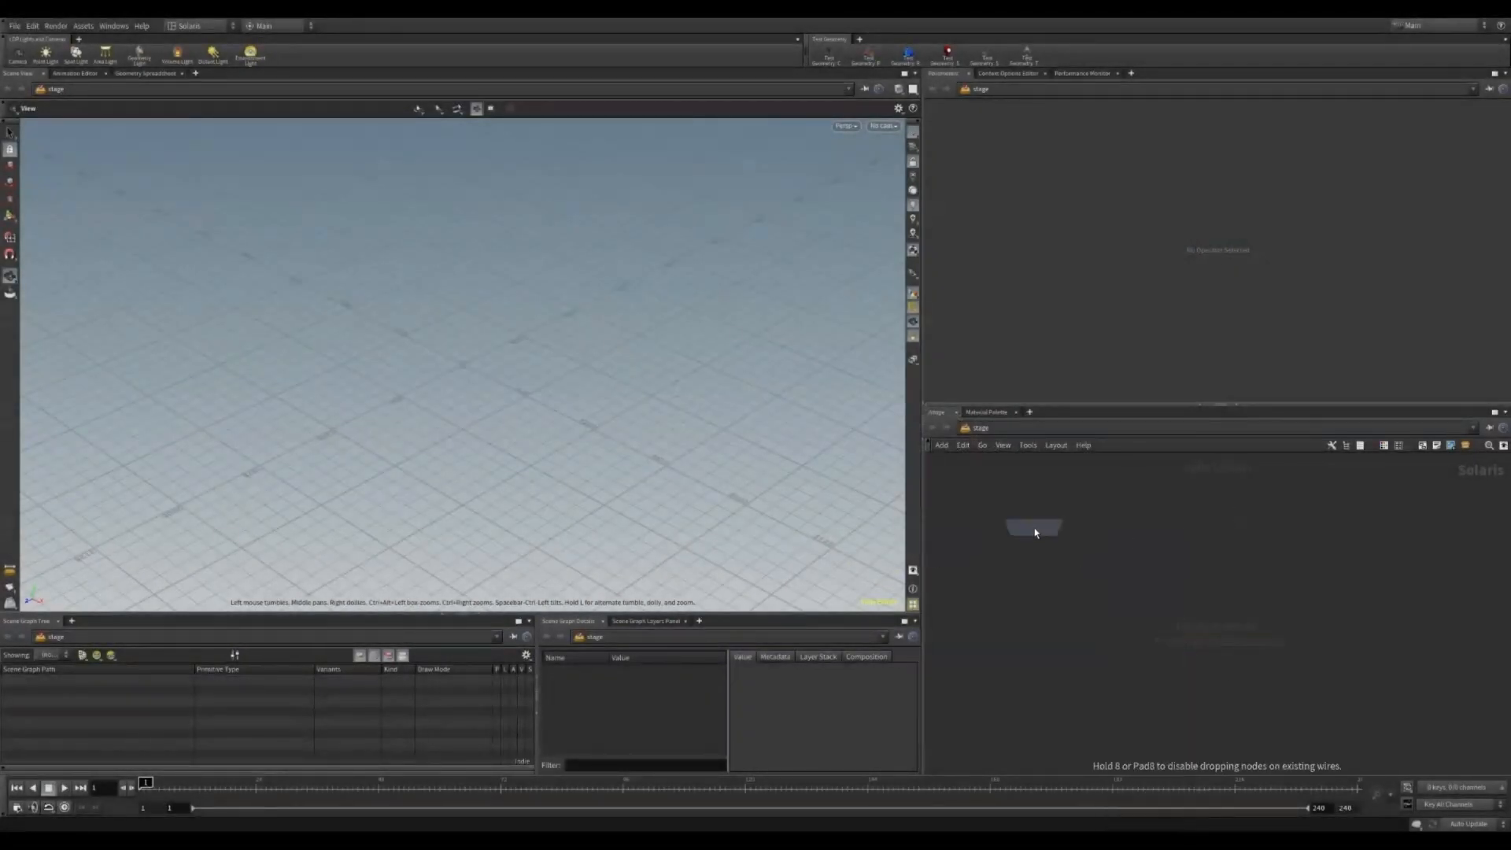
left_click(1058, 543)
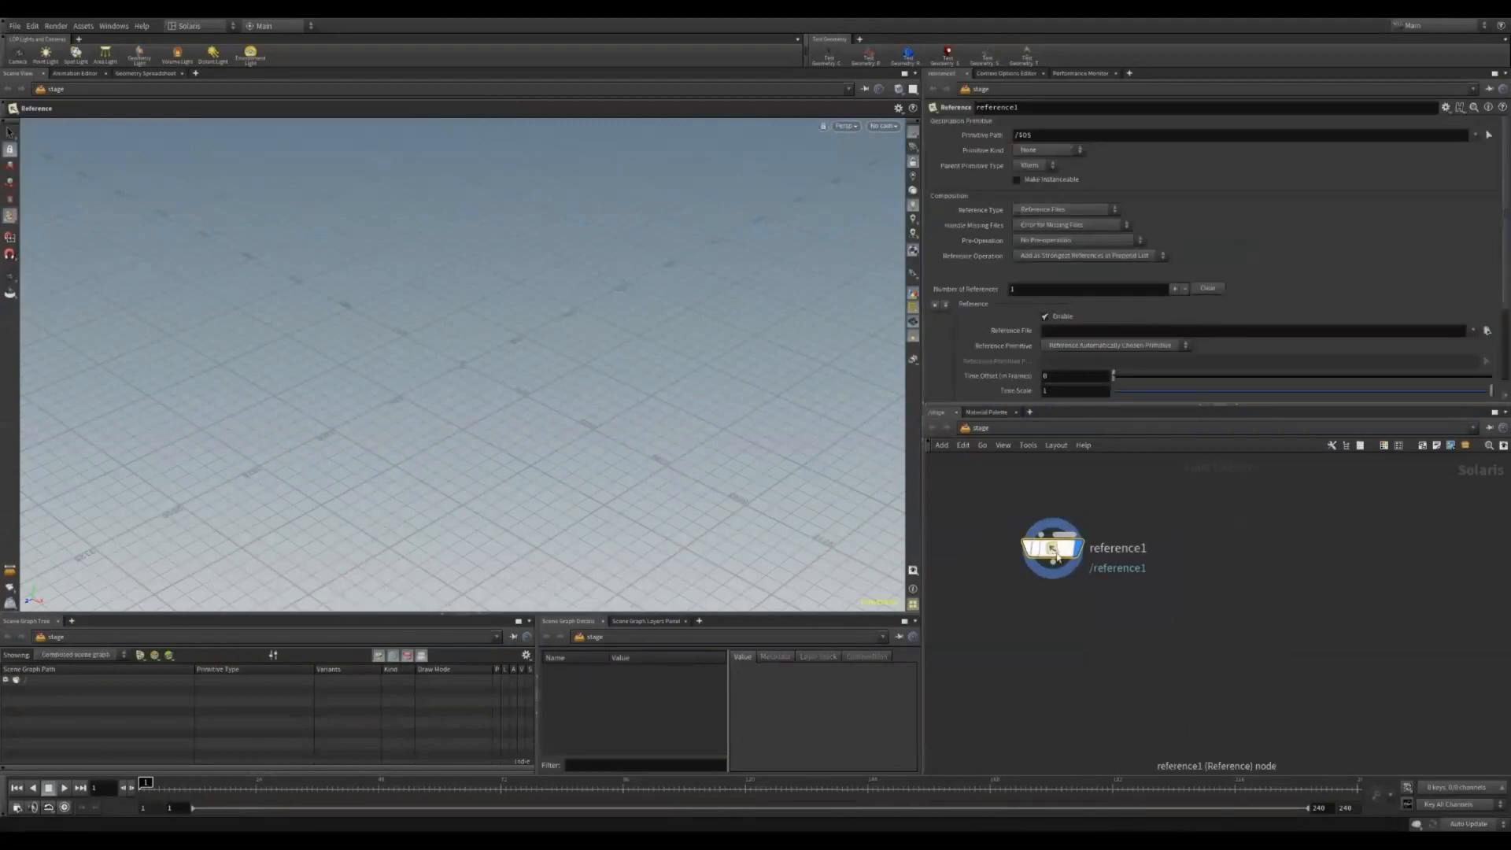
Step: Load terrain2.usdc from the bostonCE/models/terrain2 folder as the reference node's file and inspect the terrain in the viewport
left_click(1486, 330)
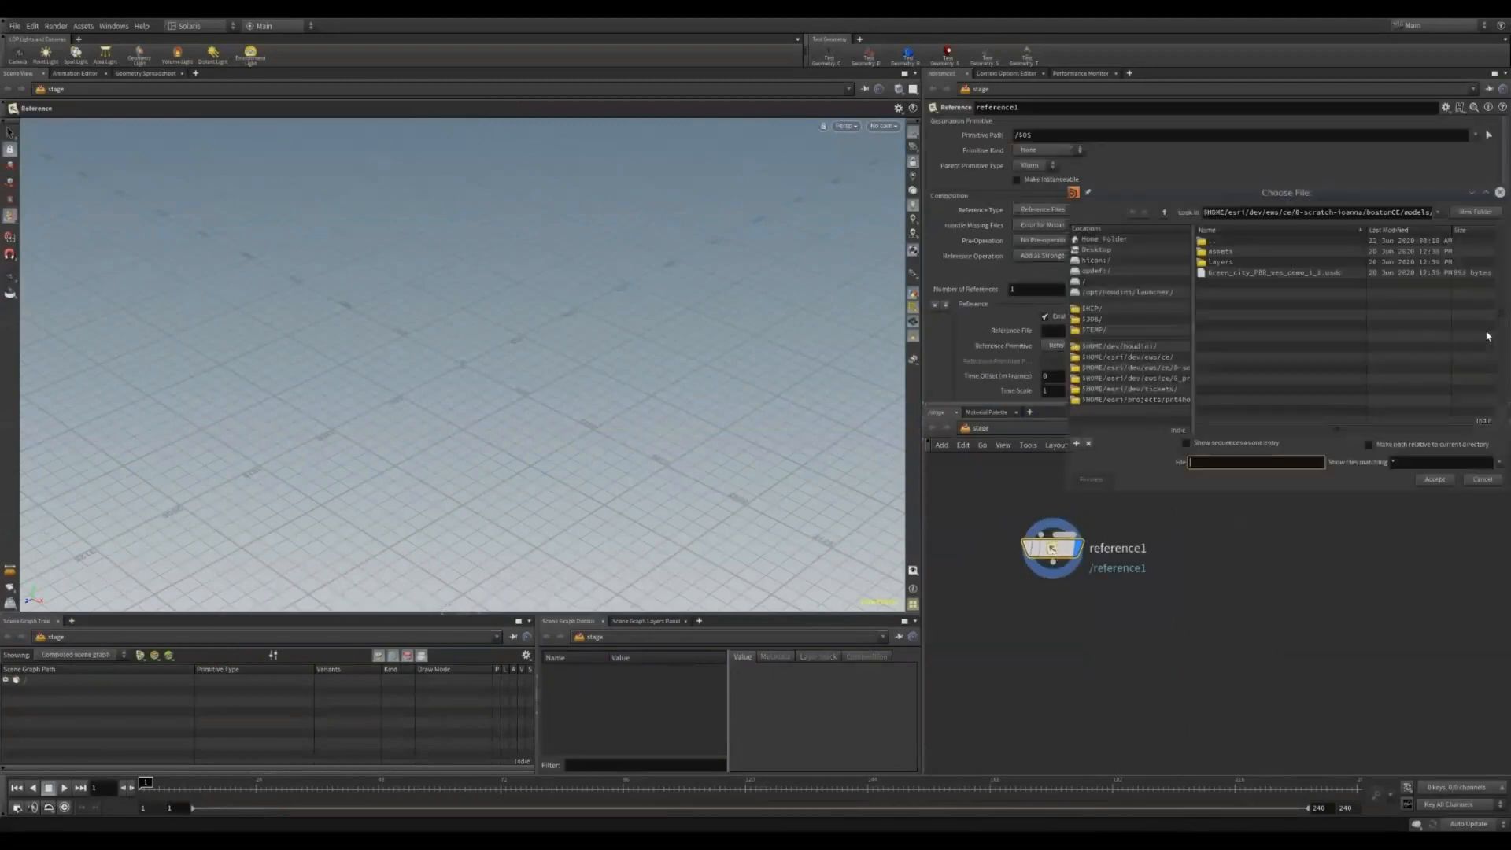
left_click(1151, 368)
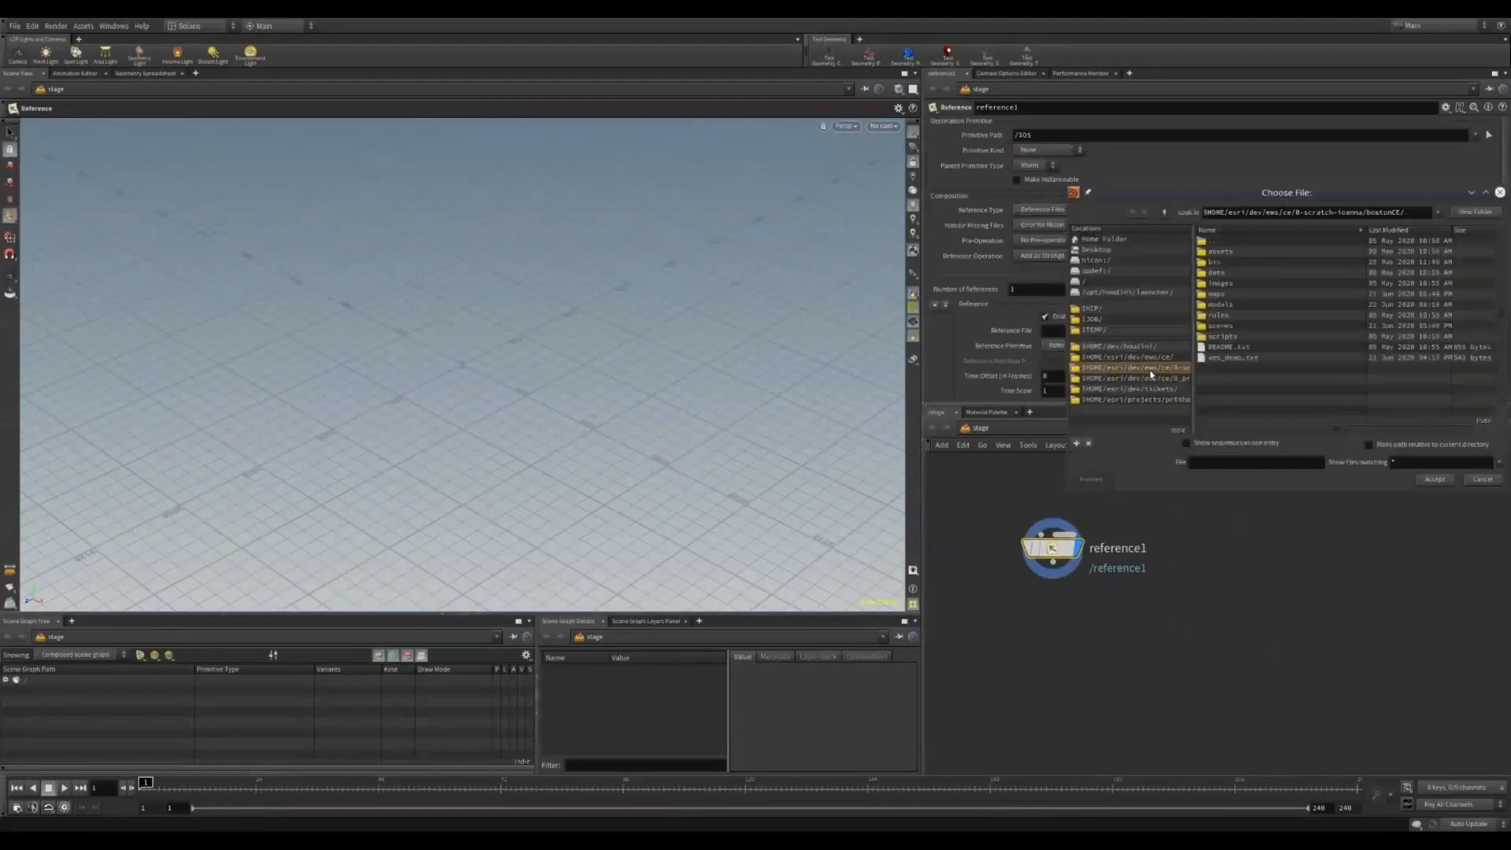
double_click(1222, 304)
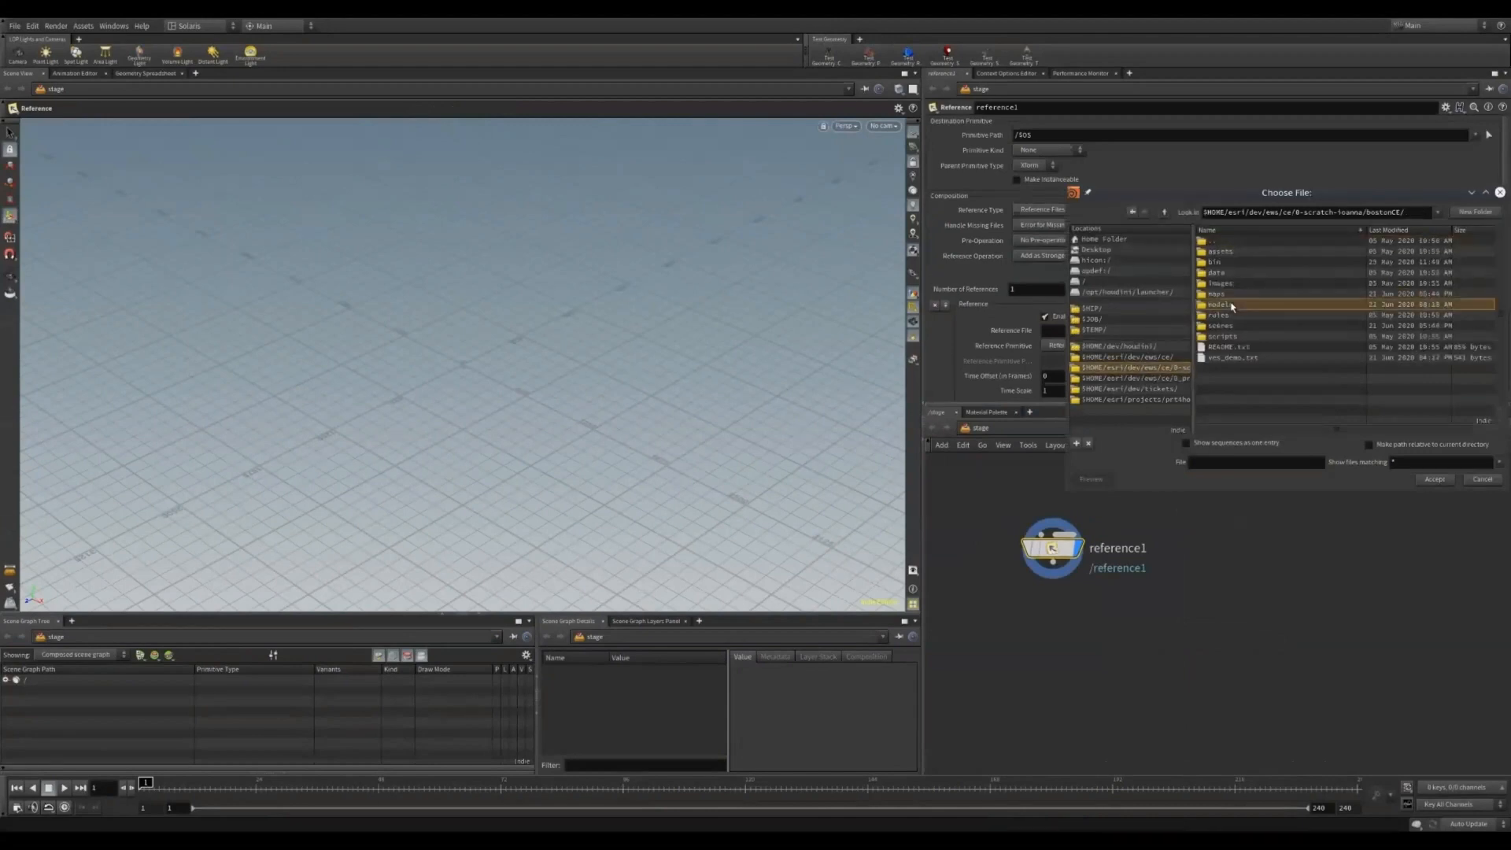
double_click(1225, 282)
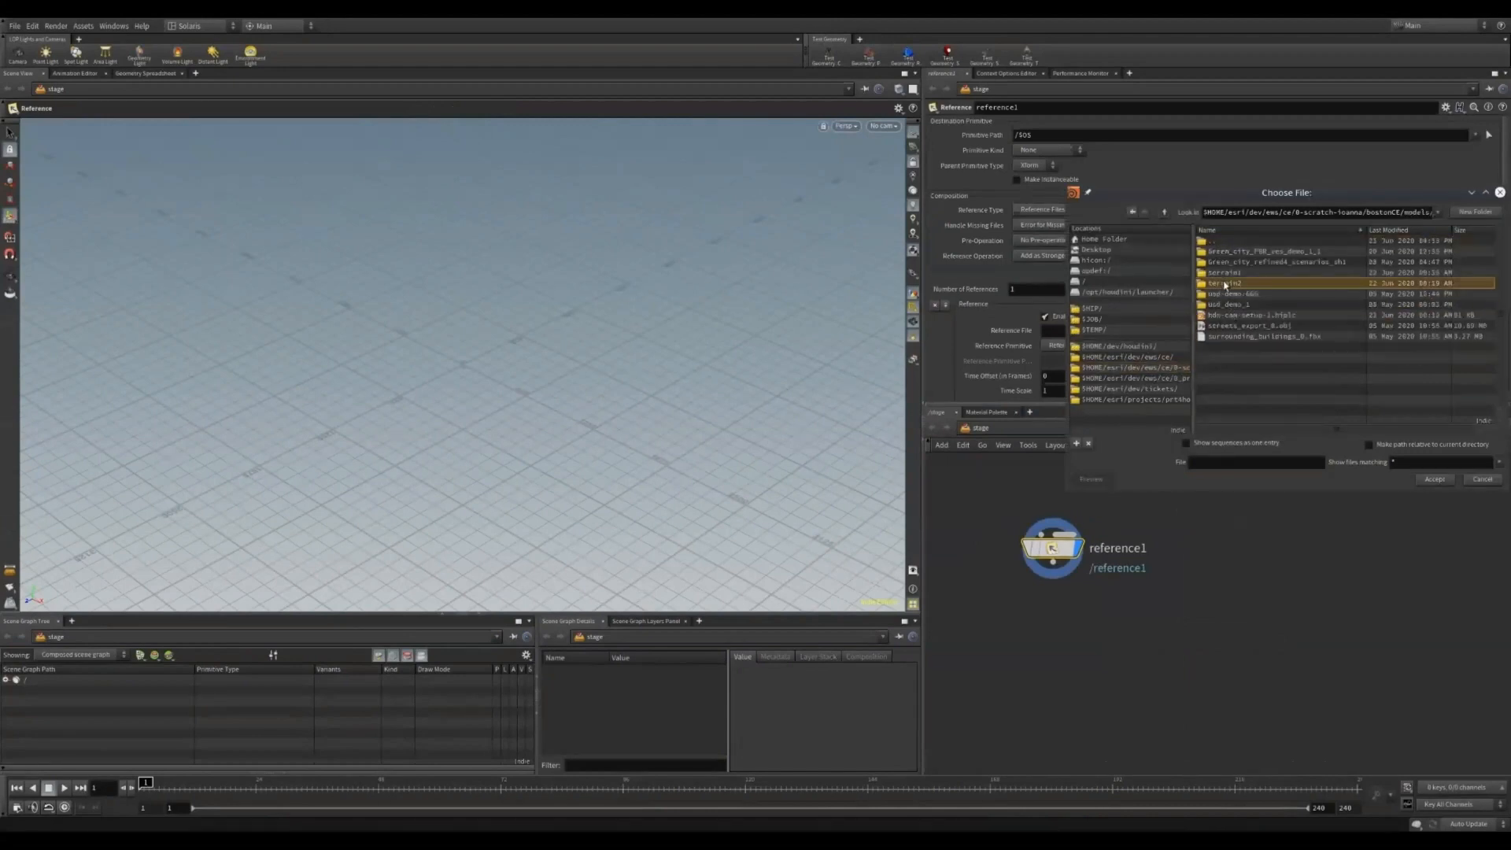
left_click(1229, 273)
left_click(1442, 482)
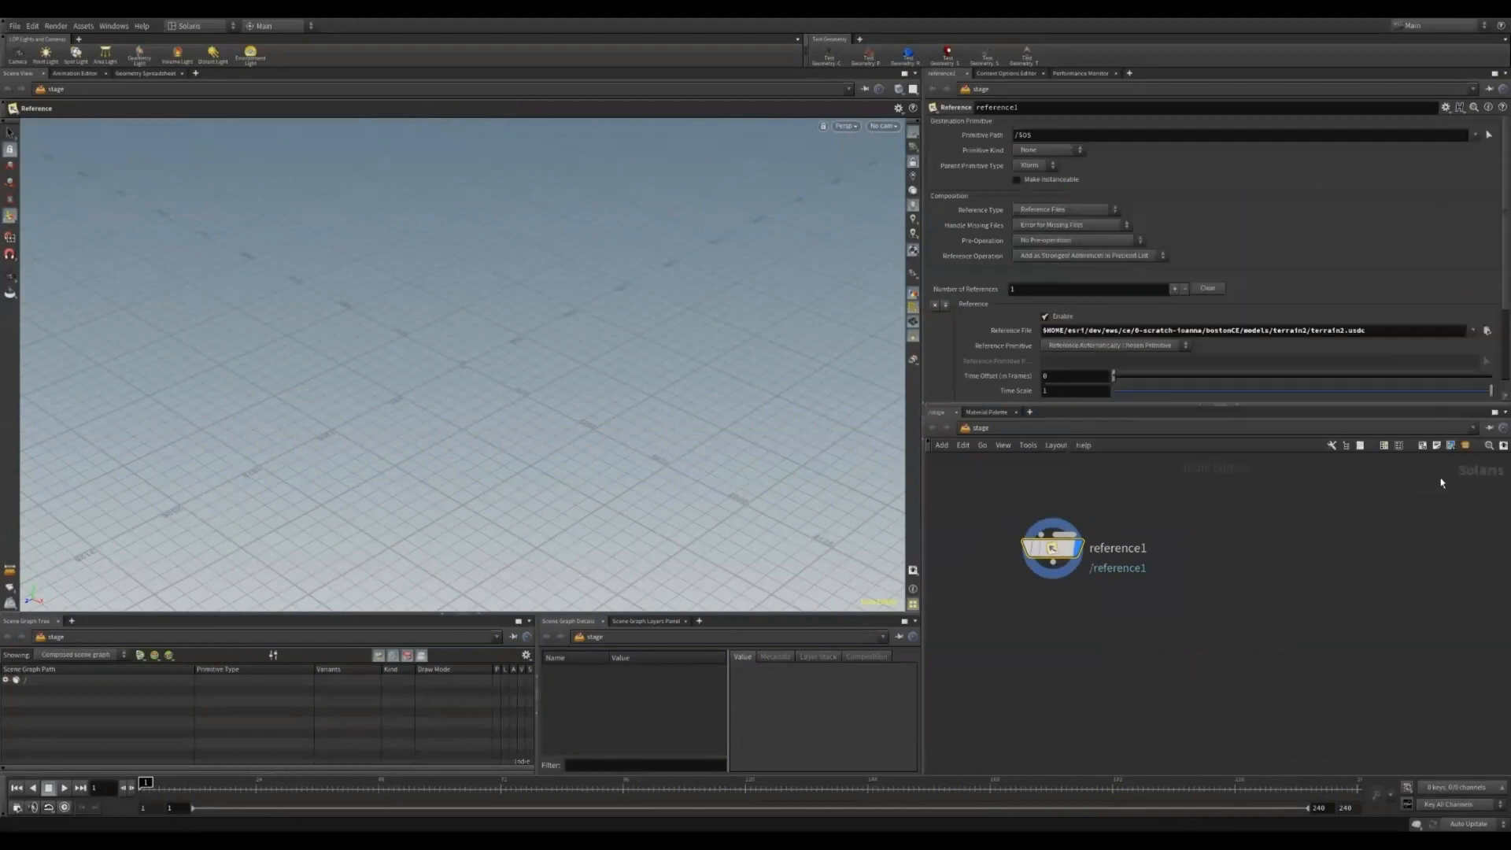
left_click_drag(489, 423, 526, 374, "alt")
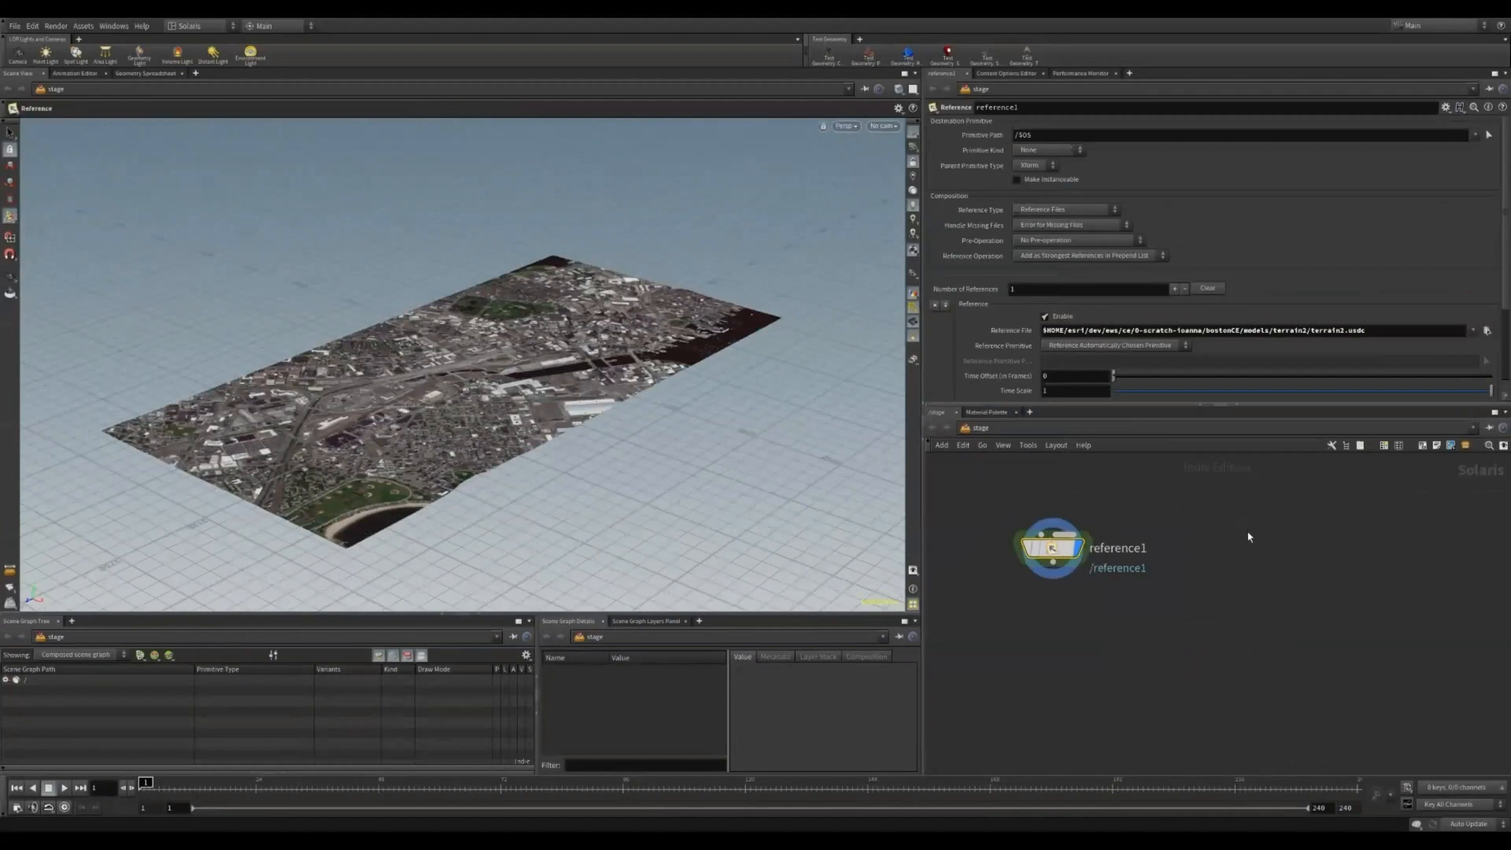
Step: Add a Camera node to the stage network and name it SatelliteView
key("Tab")
mouse_move(1289, 545)
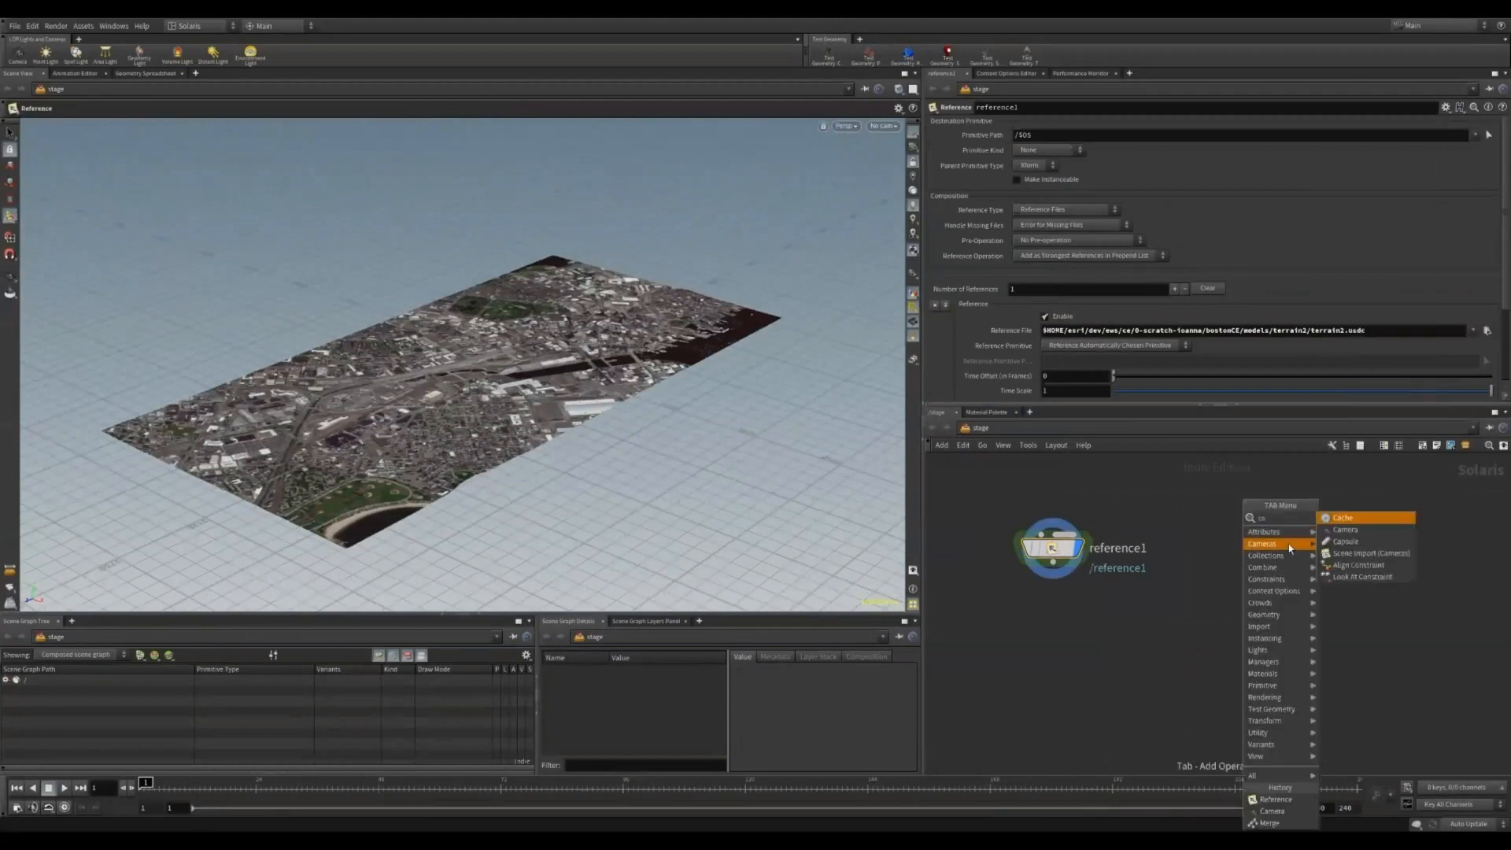
left_click(1364, 528)
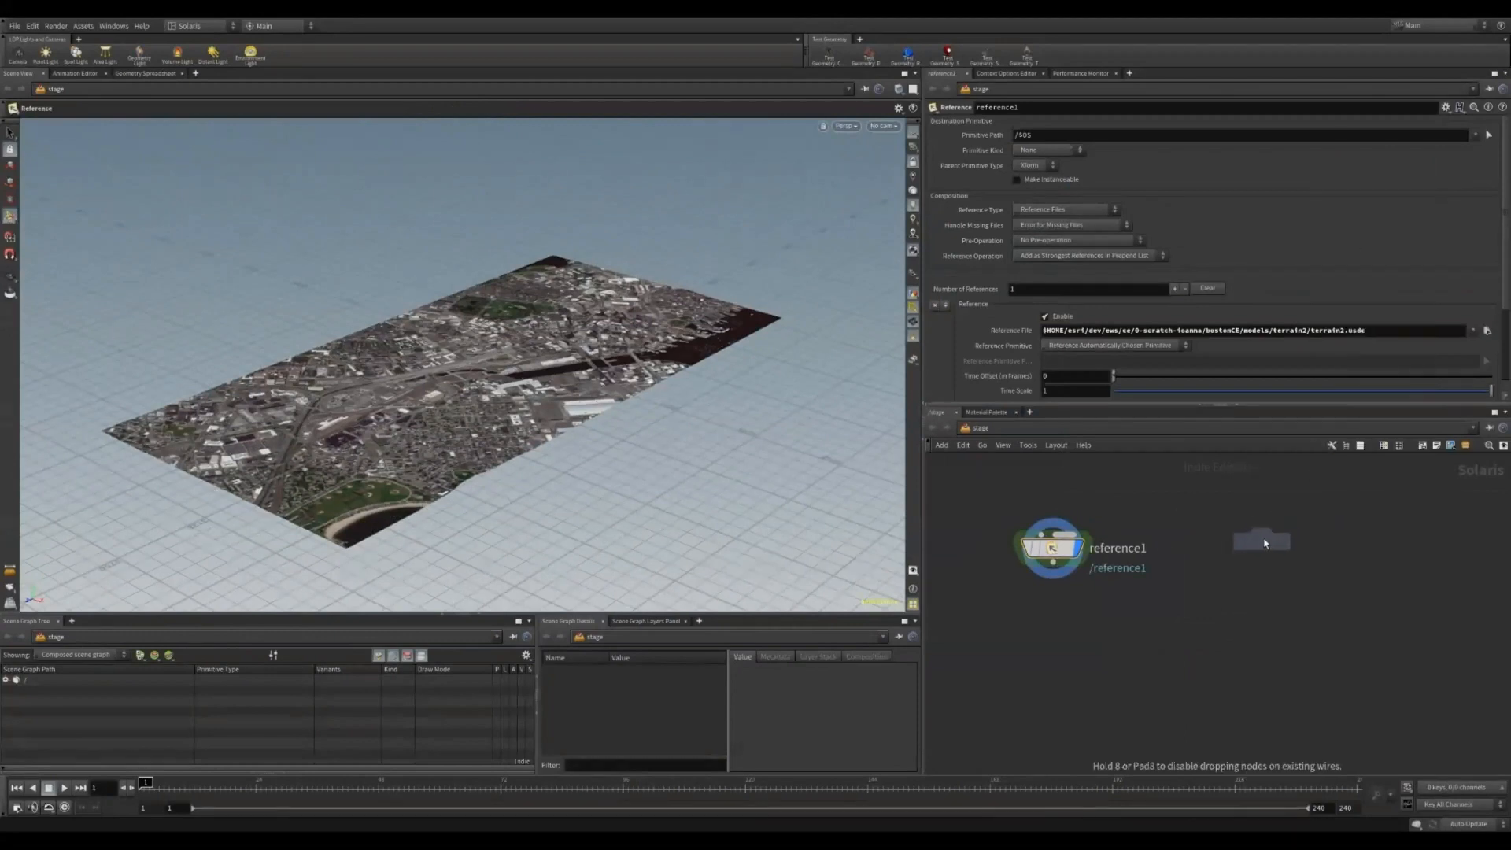
left_click(1253, 546)
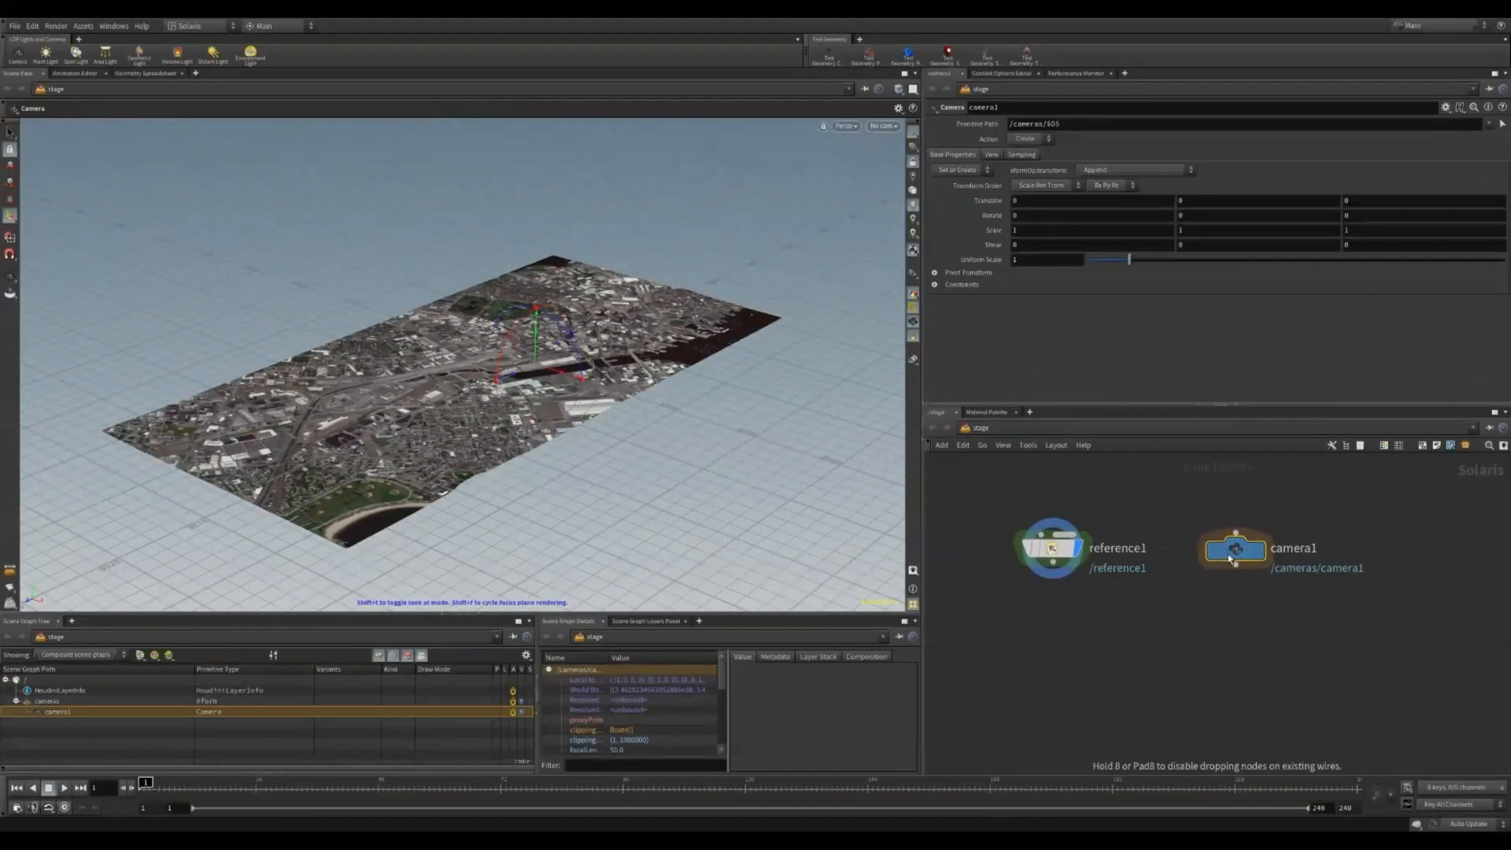
double_click(1285, 550)
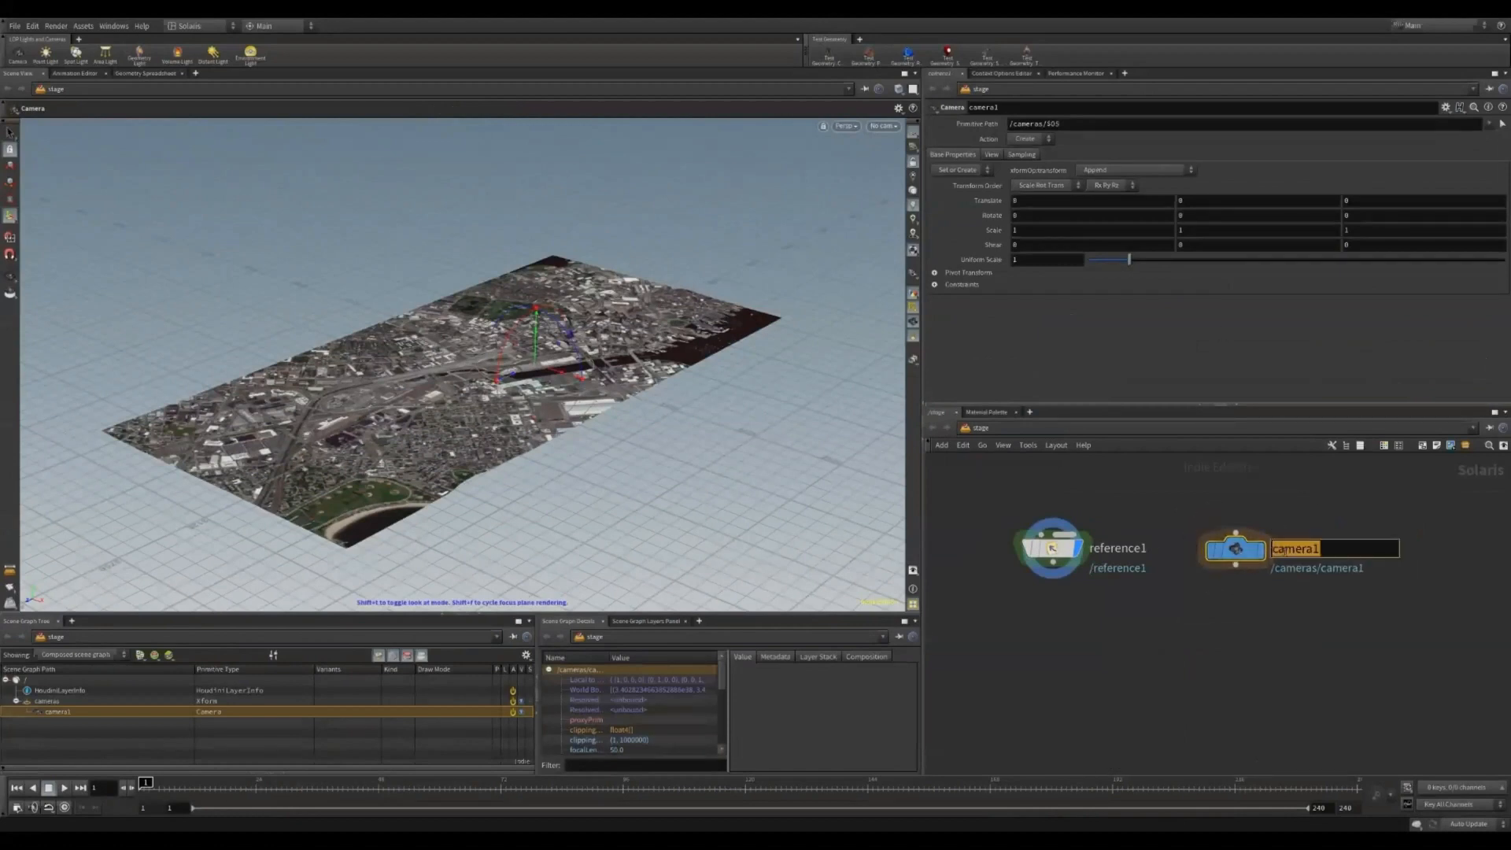
type("SatelliteView")
key("Return")
Step: Add a second Camera node beside the first and name it AreaOfInterest
key("Tab")
type("ca")
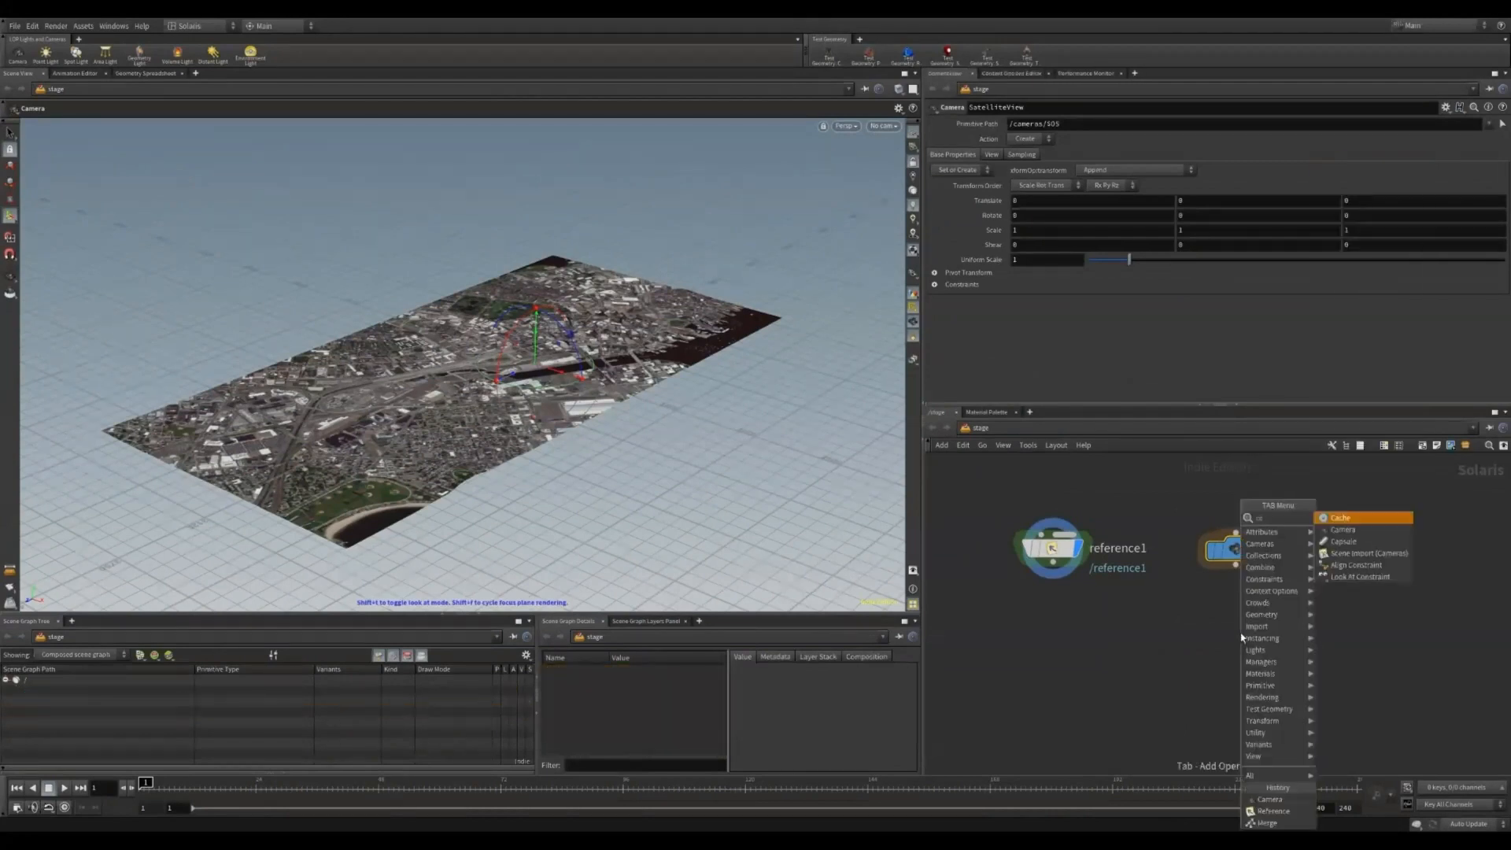
left_click(1434, 542)
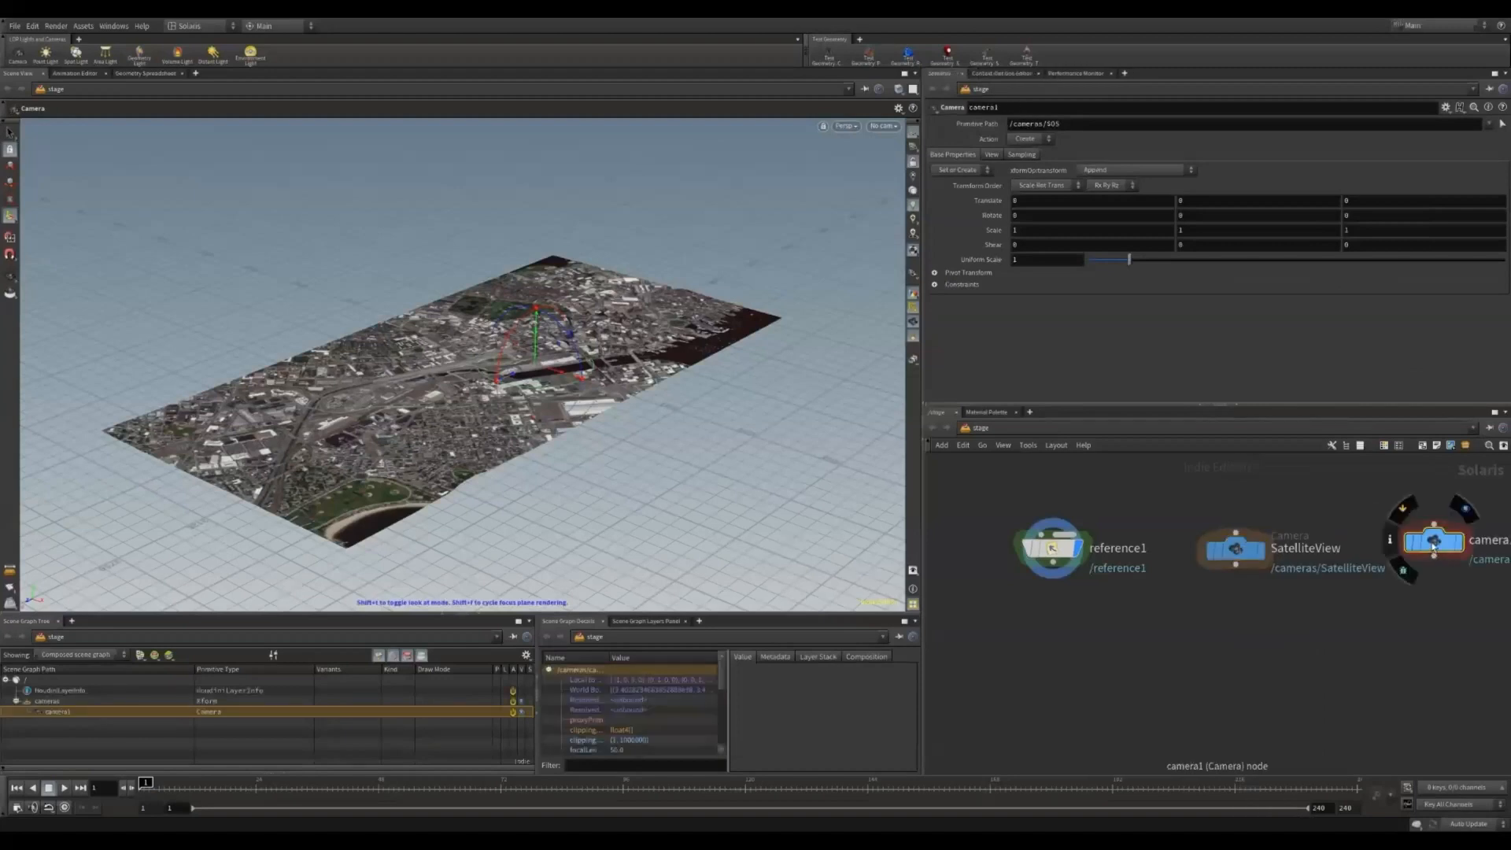
double_click(1489, 540)
type("AreaOfI")
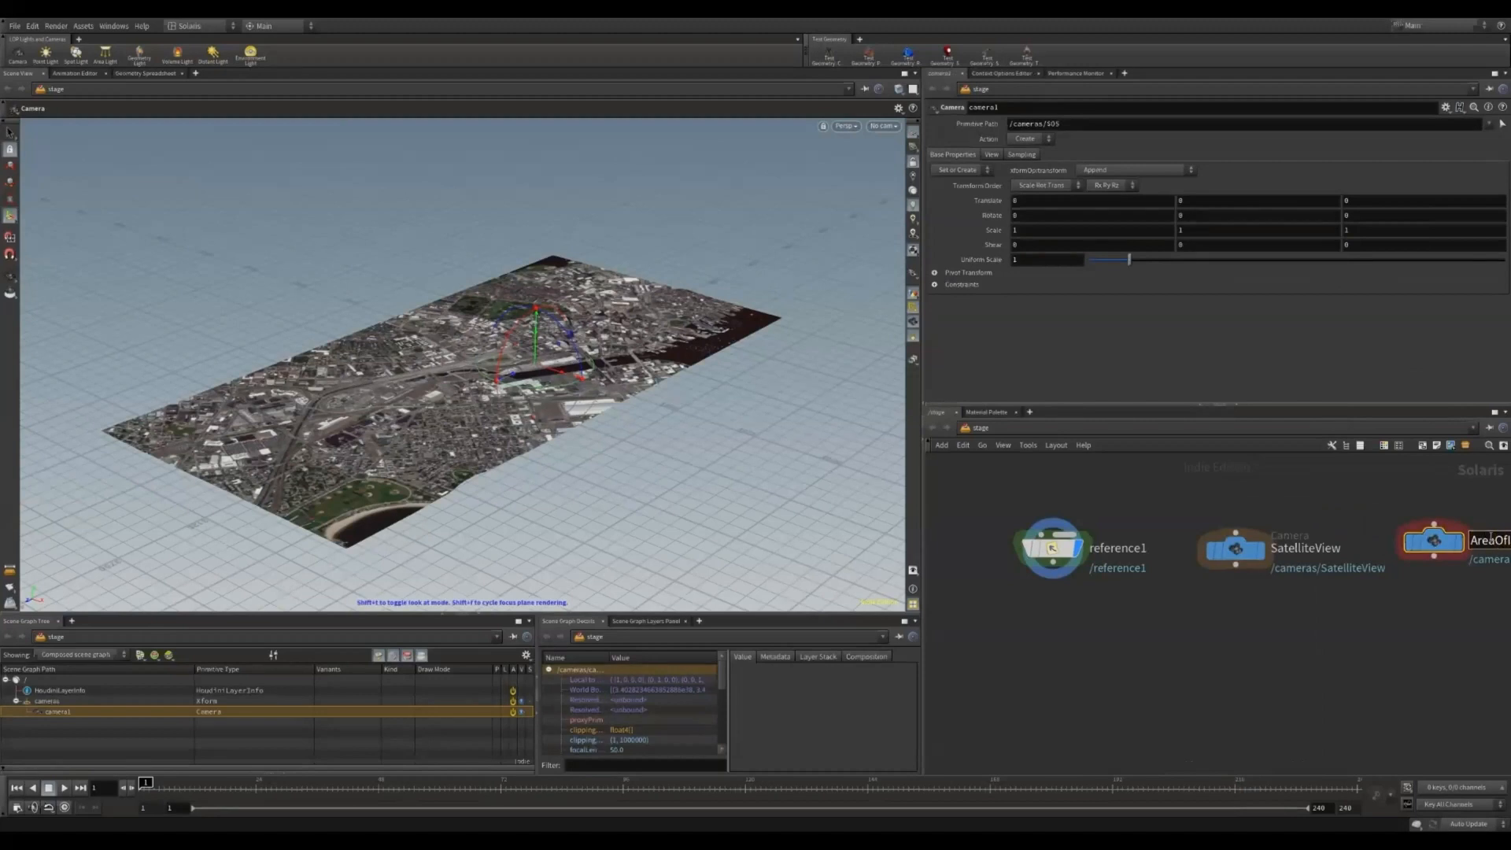
type("nterest")
key("Return")
Step: Add a Merge node below the three nodes and connect reference1, SatelliteView and AreaOfInterest to its input
middle_click_drag(1333, 638, 1271, 638)
mouse_move(1286, 633)
right_mouse_down()
mouse_move(1273, 620)
mouse_move(1272, 644)
right_mouse_up()
middle_click_drag(1271, 644, 1262, 614)
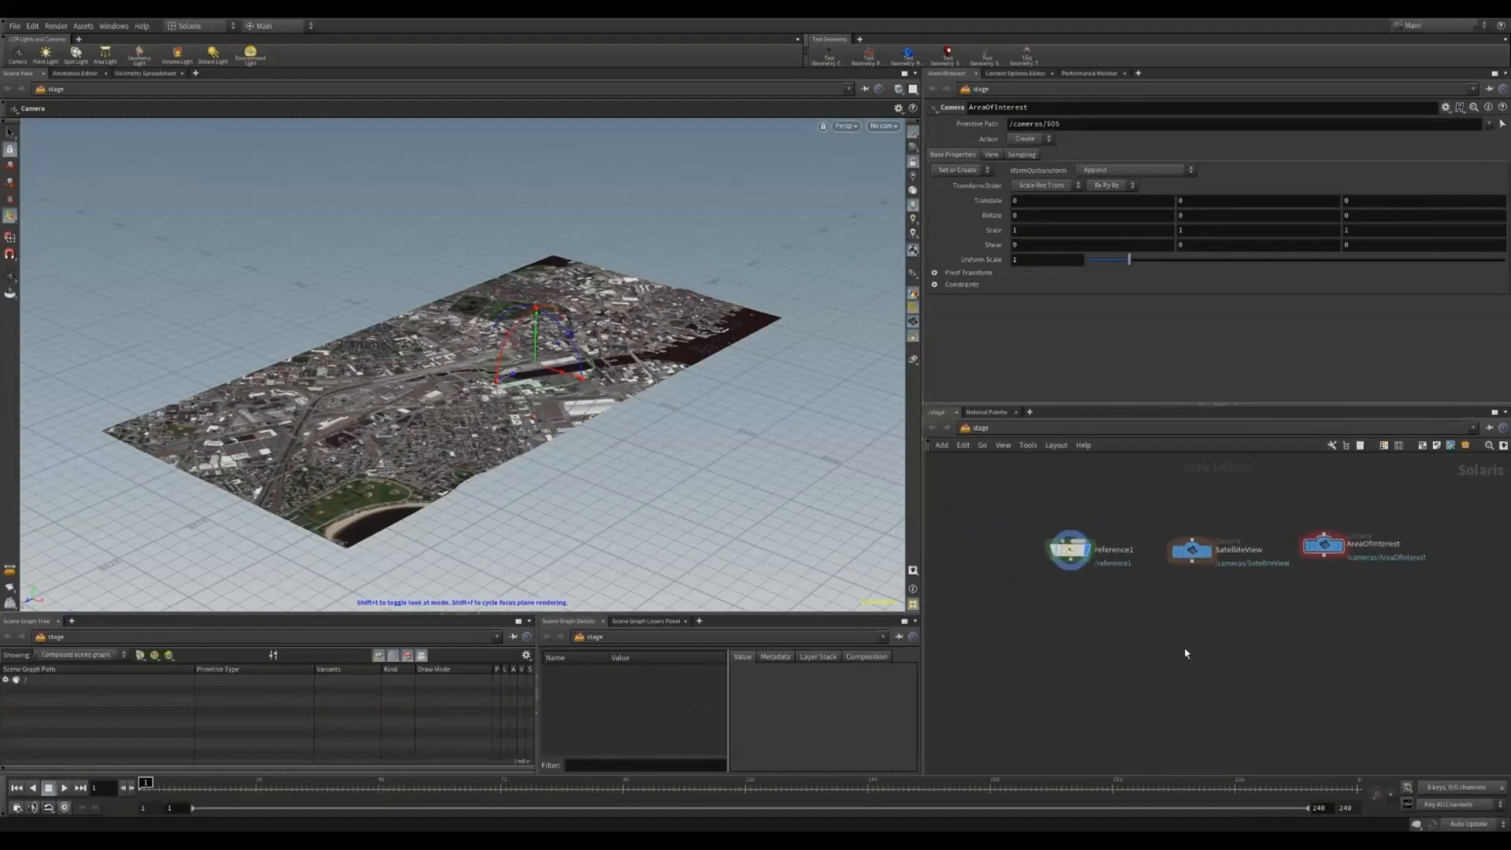
key("Tab")
type("merge")
key("Return")
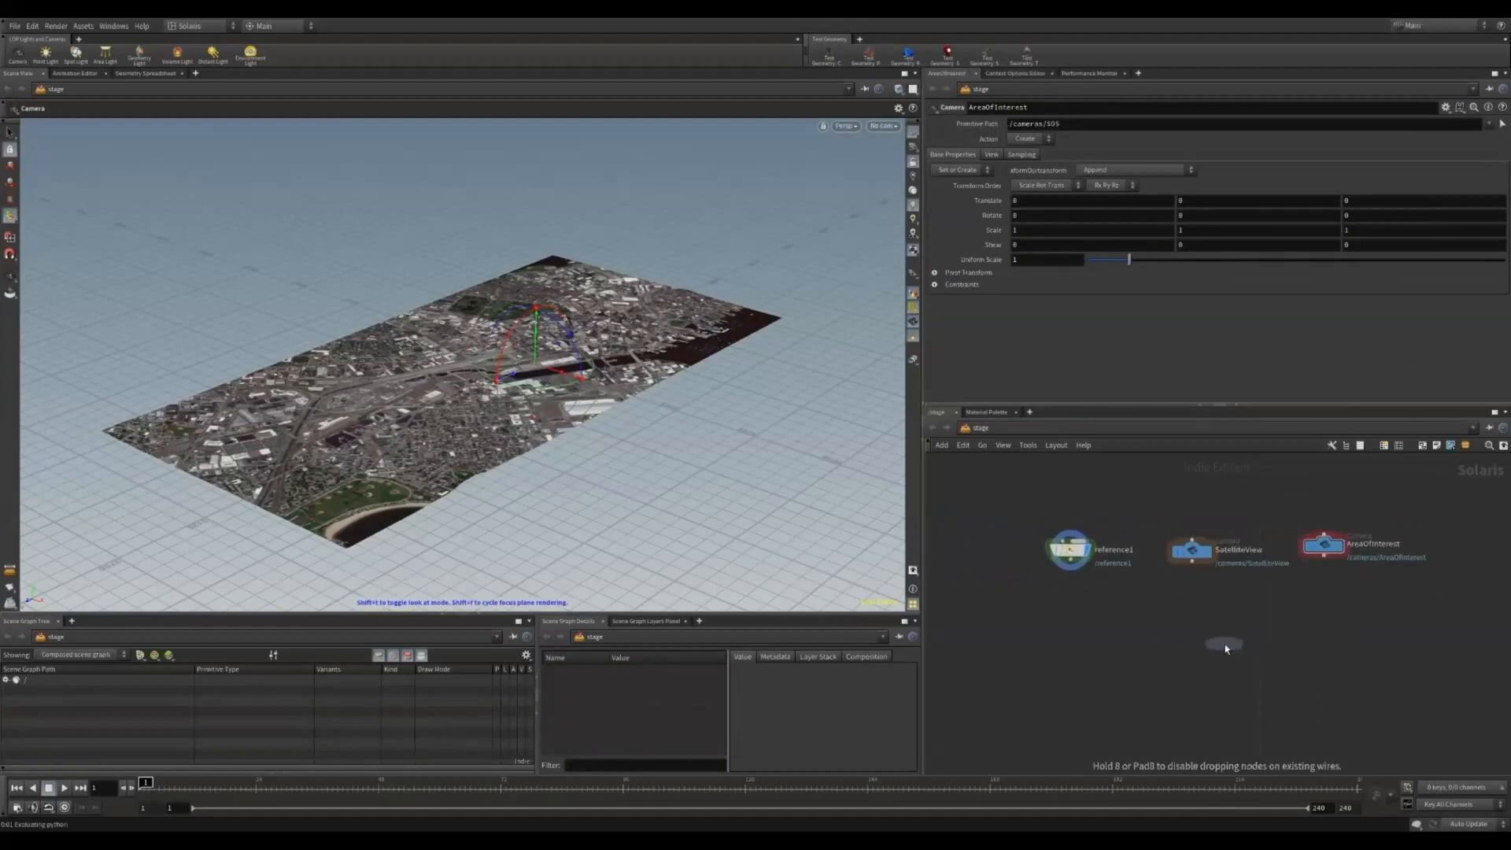
left_click(1205, 645)
left_click_drag(1080, 572, 1201, 633)
left_click_drag(1197, 558, 1205, 642)
left_click_drag(1324, 557, 1204, 642)
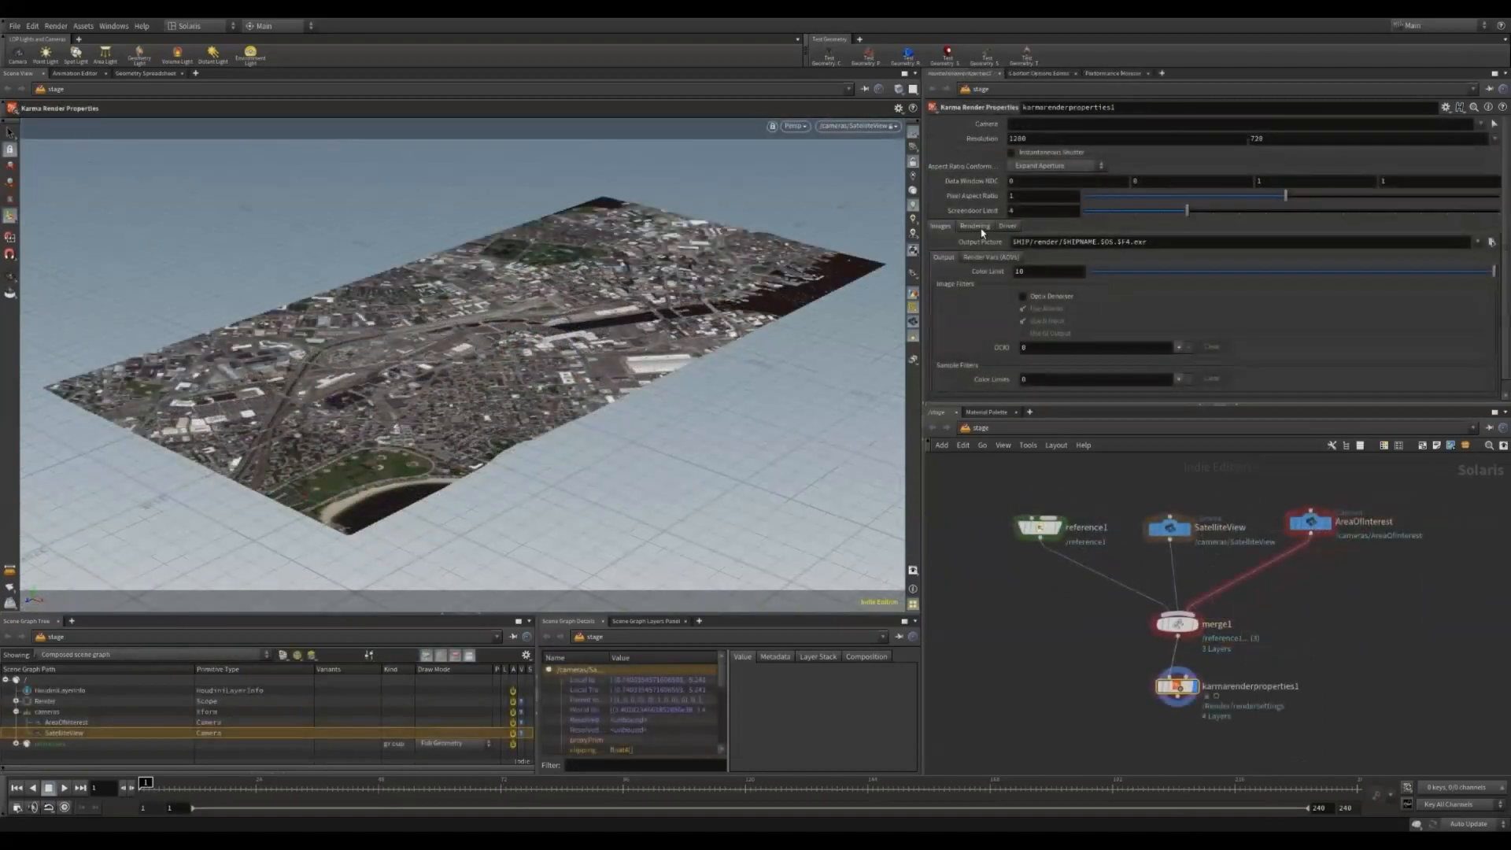
Step: Switch the viewport renderer to Karma and add a Dome Light node to the stage network
left_click(793, 126)
left_click(819, 189)
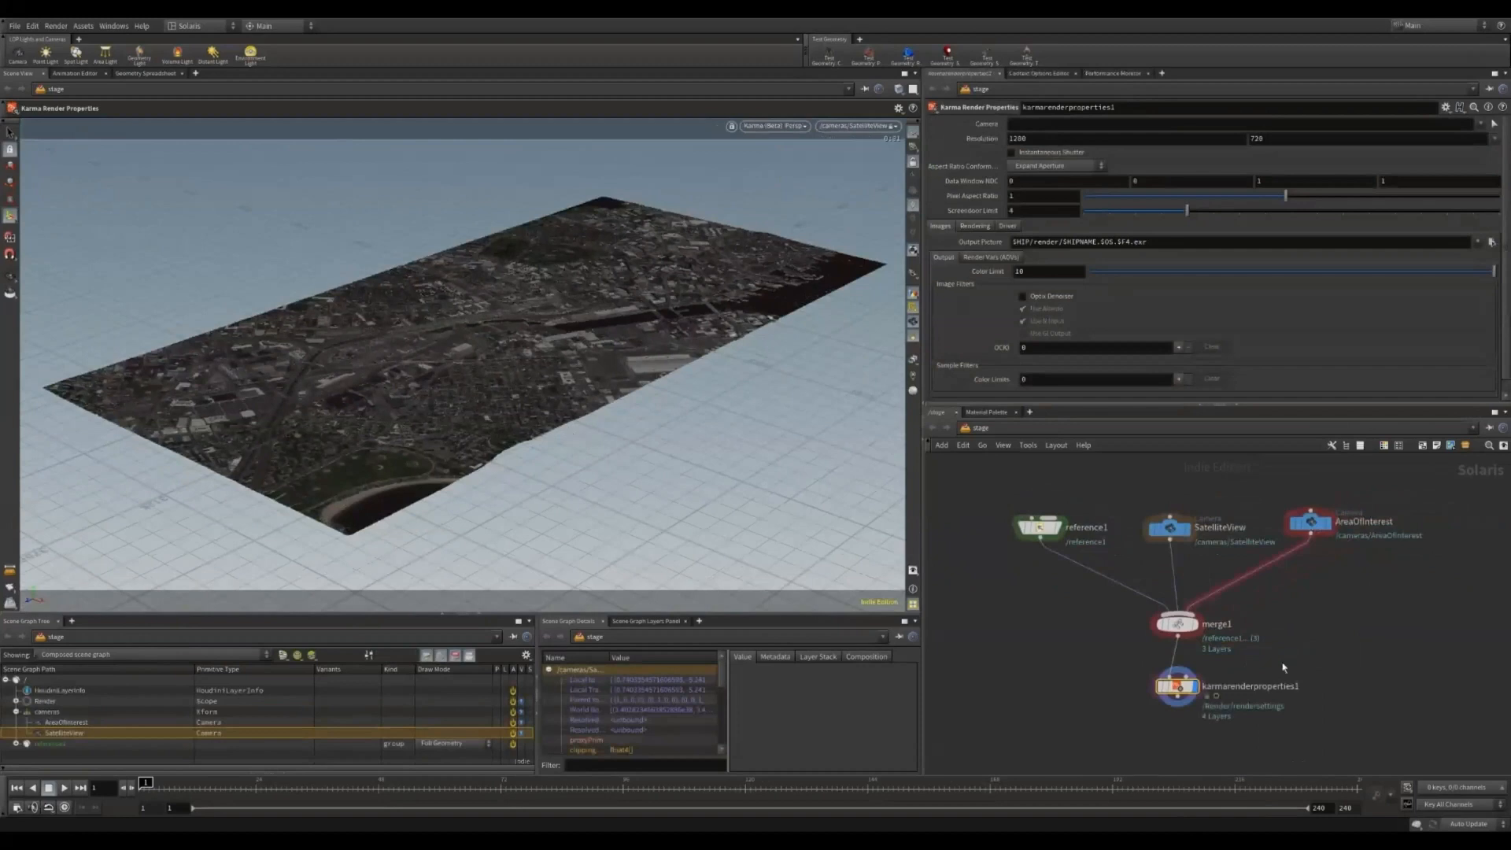
key("Tab")
type("dome")
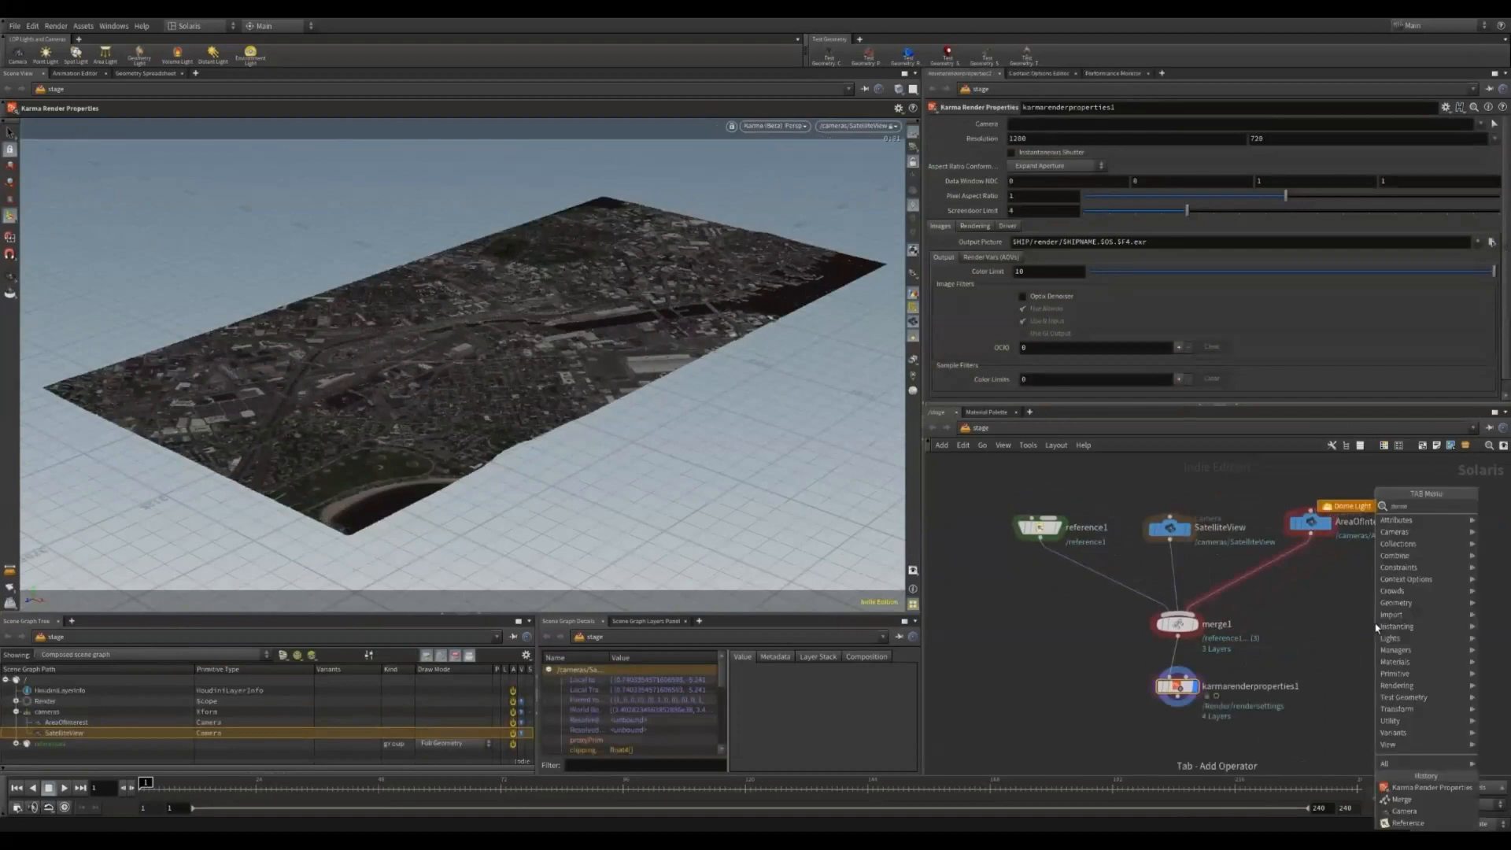
key("Return")
left_click(1376, 628)
Step: Add a Light node above the dome light and connect both lights to the merge node
key("Tab")
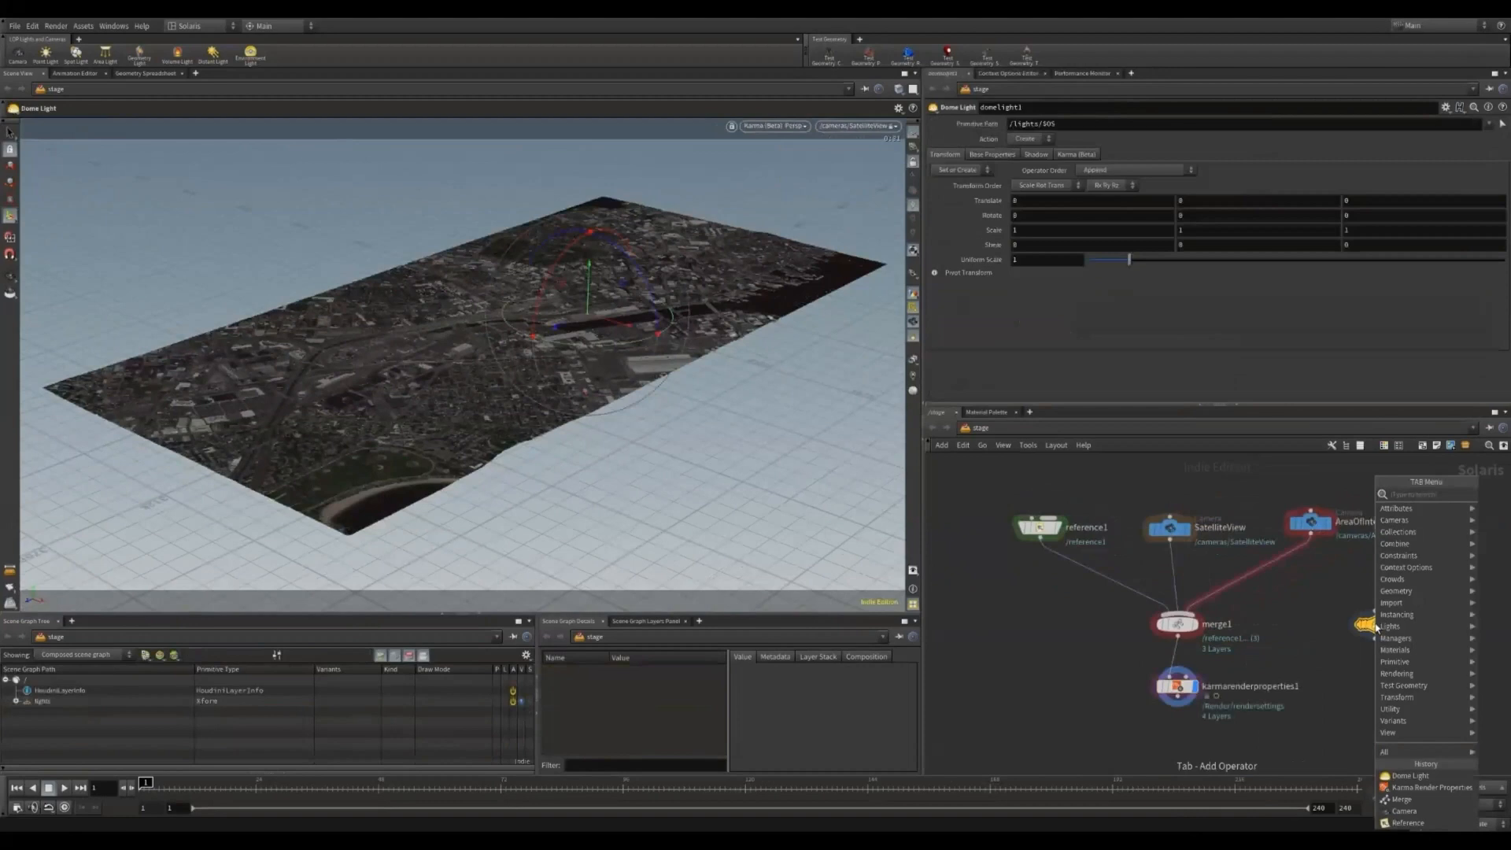
type("light")
key("Return")
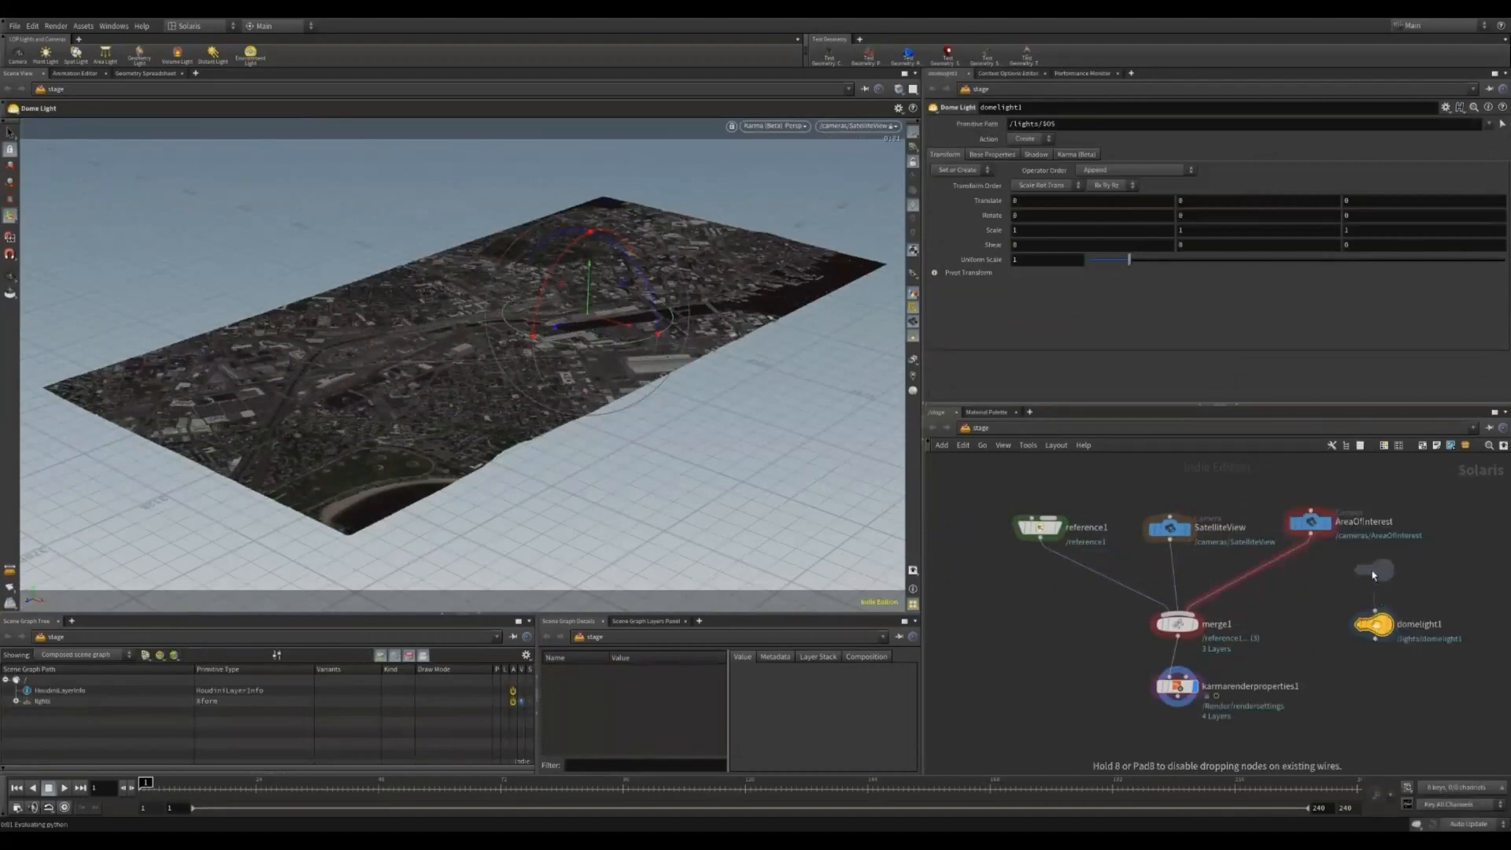
left_click(1373, 572)
left_click_drag(1374, 584, 1187, 613)
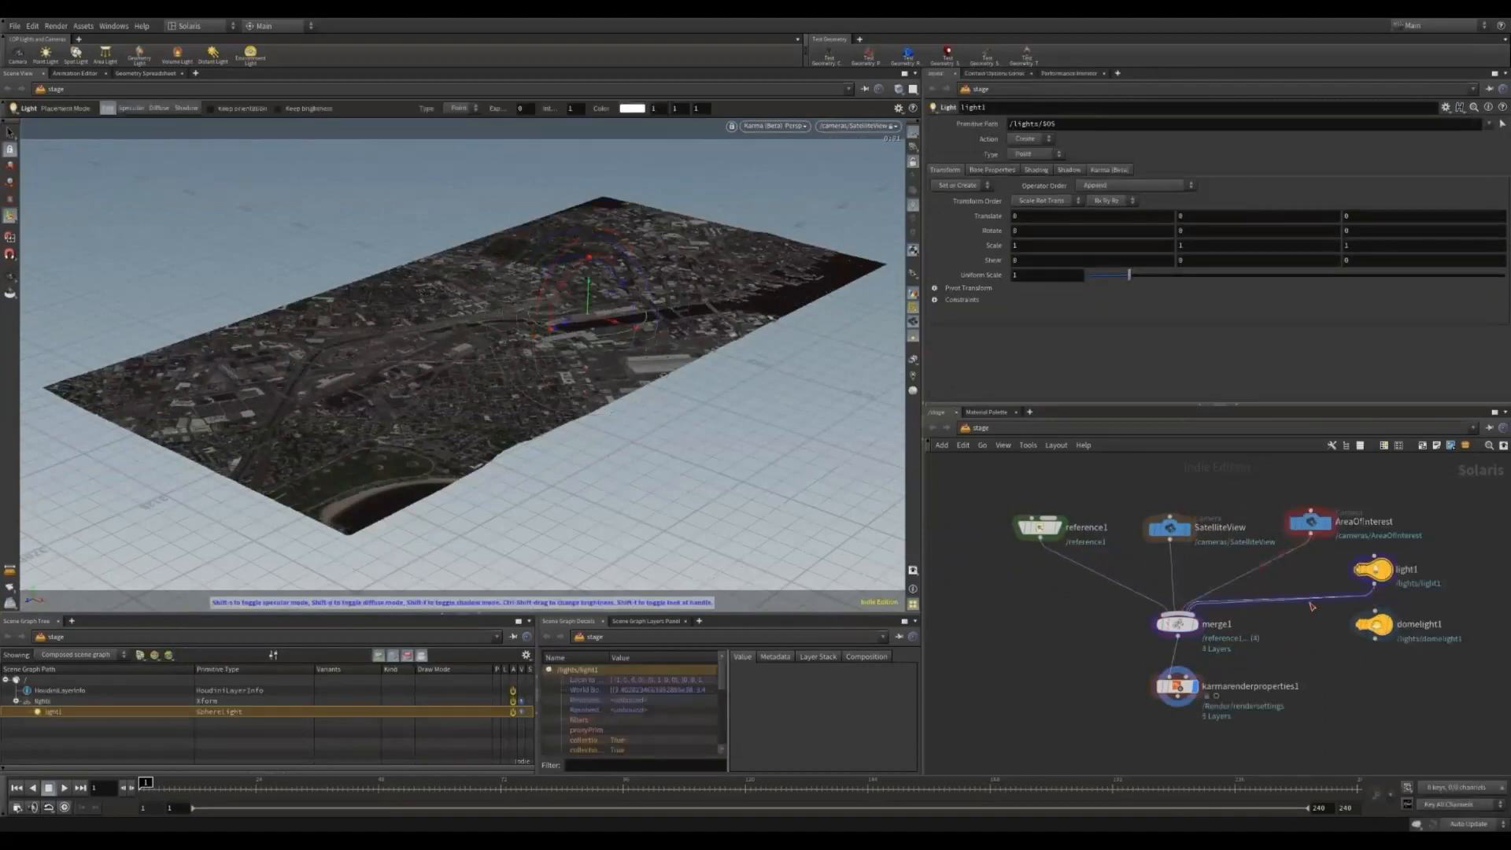
left_click_drag(1374, 638, 1184, 615)
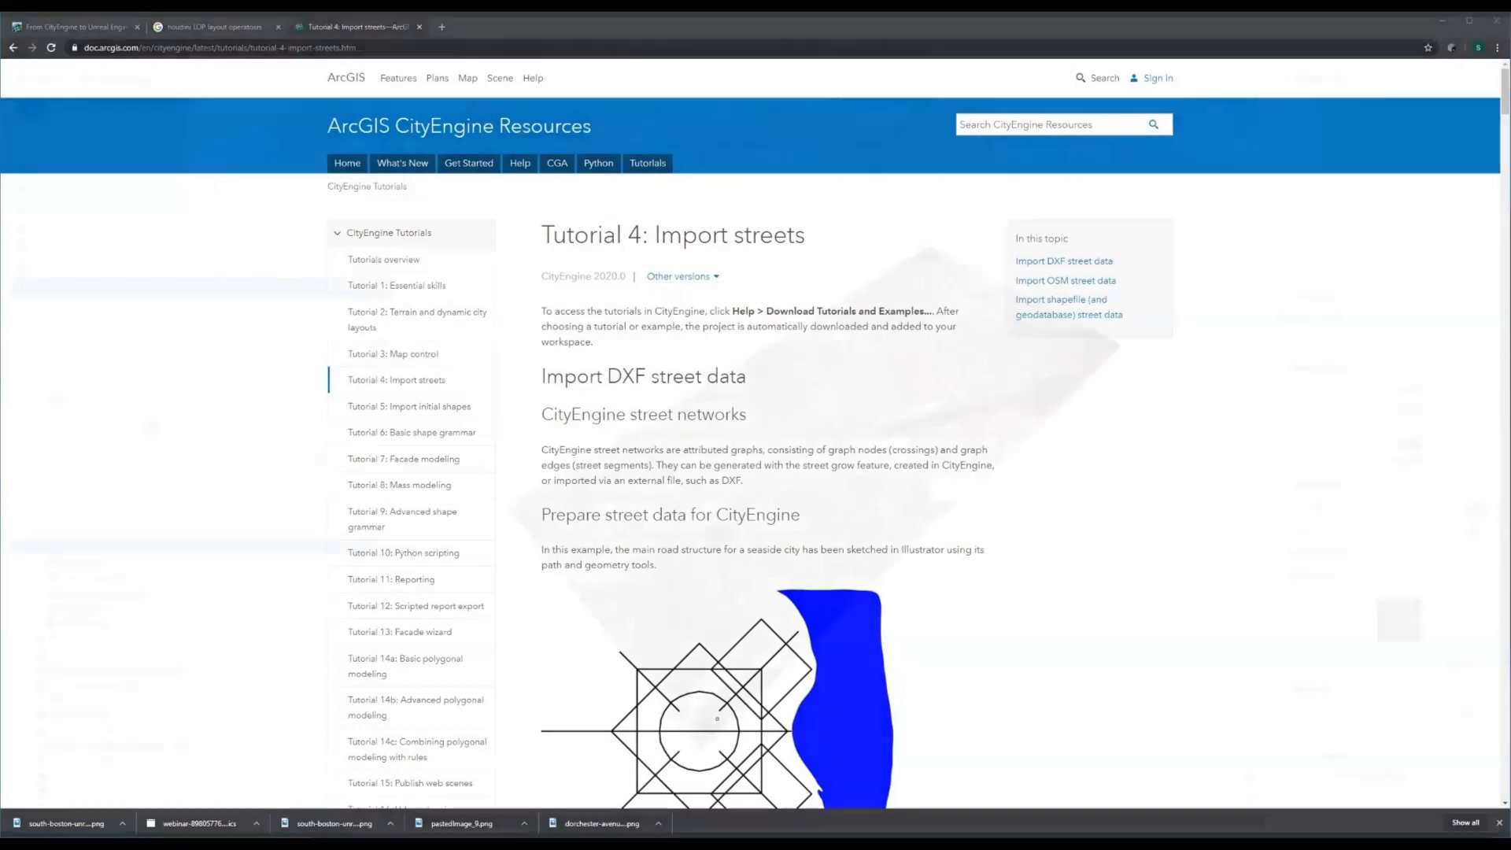
Step: Switch to CityEngine and display the street intersection beside the dark rectangular lot in parallel projection
scroll(855, 483, "down", 10)
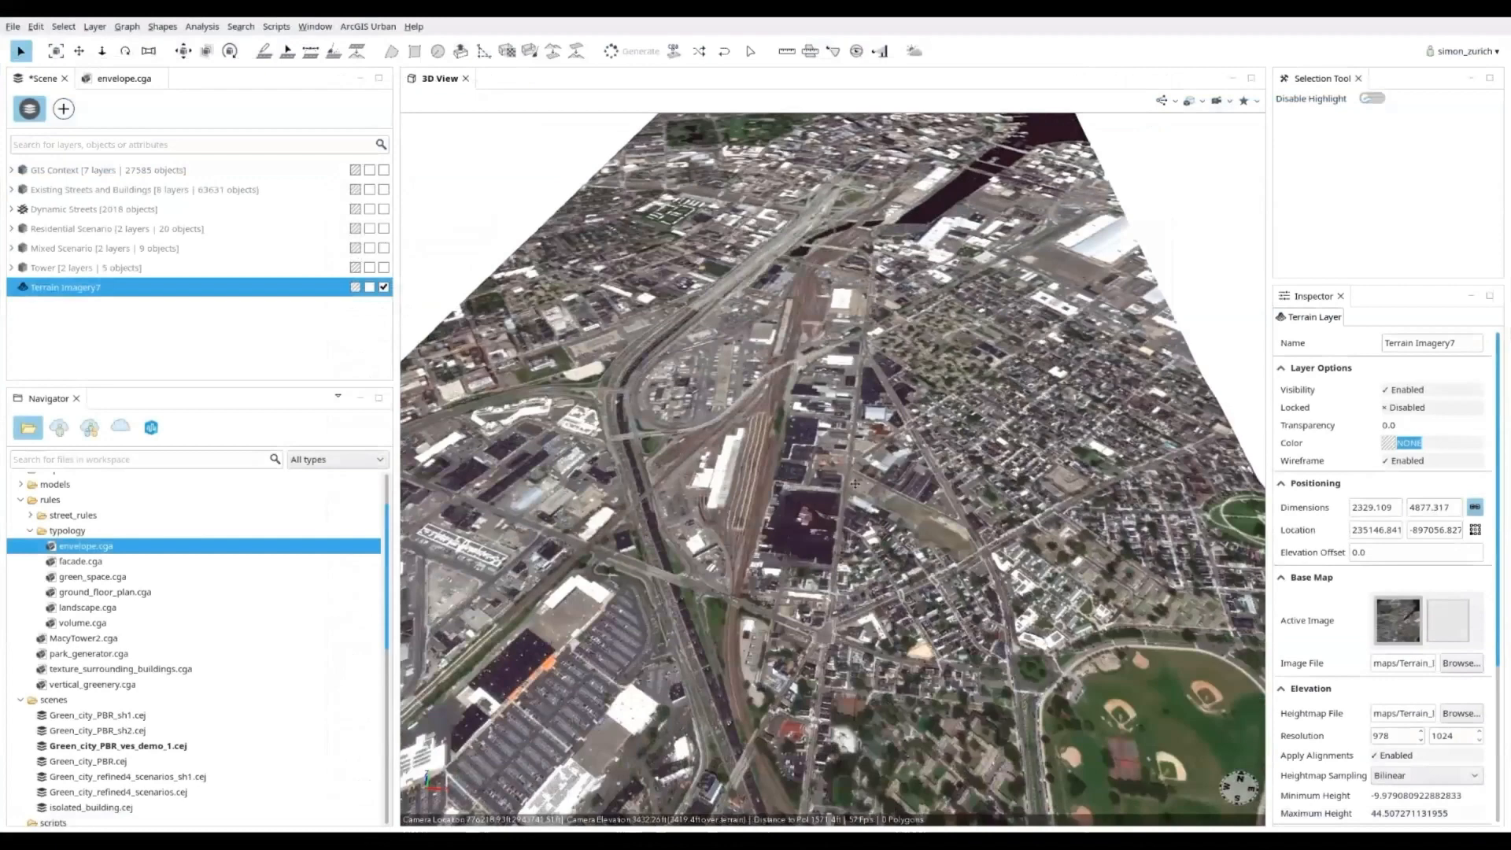
middle_click_drag(855, 484, 857, 354)
scroll(861, 472, "up", 5)
left_click_drag(862, 551, 923, 496, "alt")
scroll(925, 494, "up", 5)
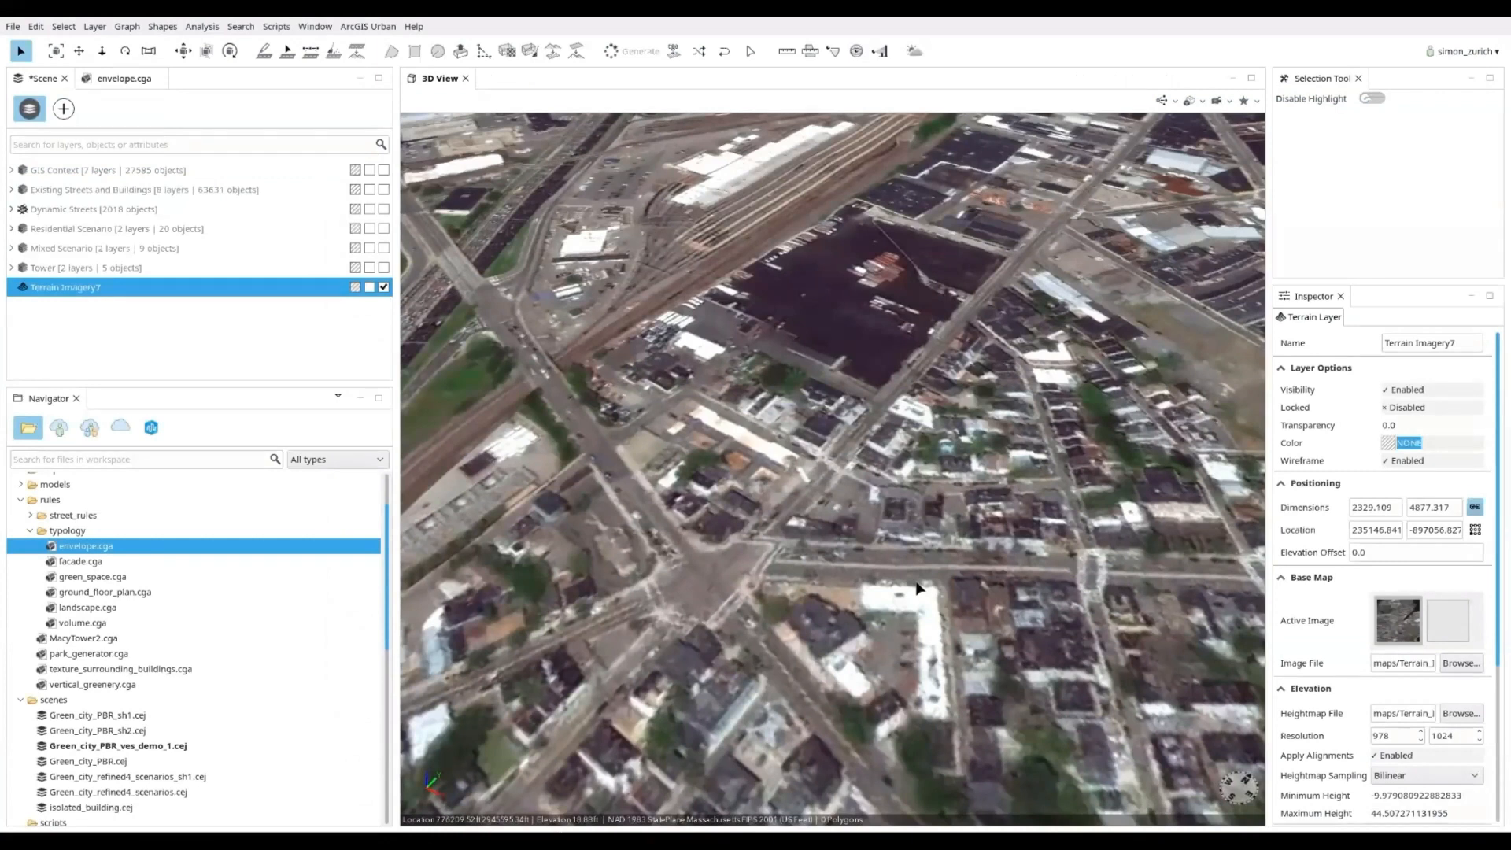
key("p")
left_click(1231, 101)
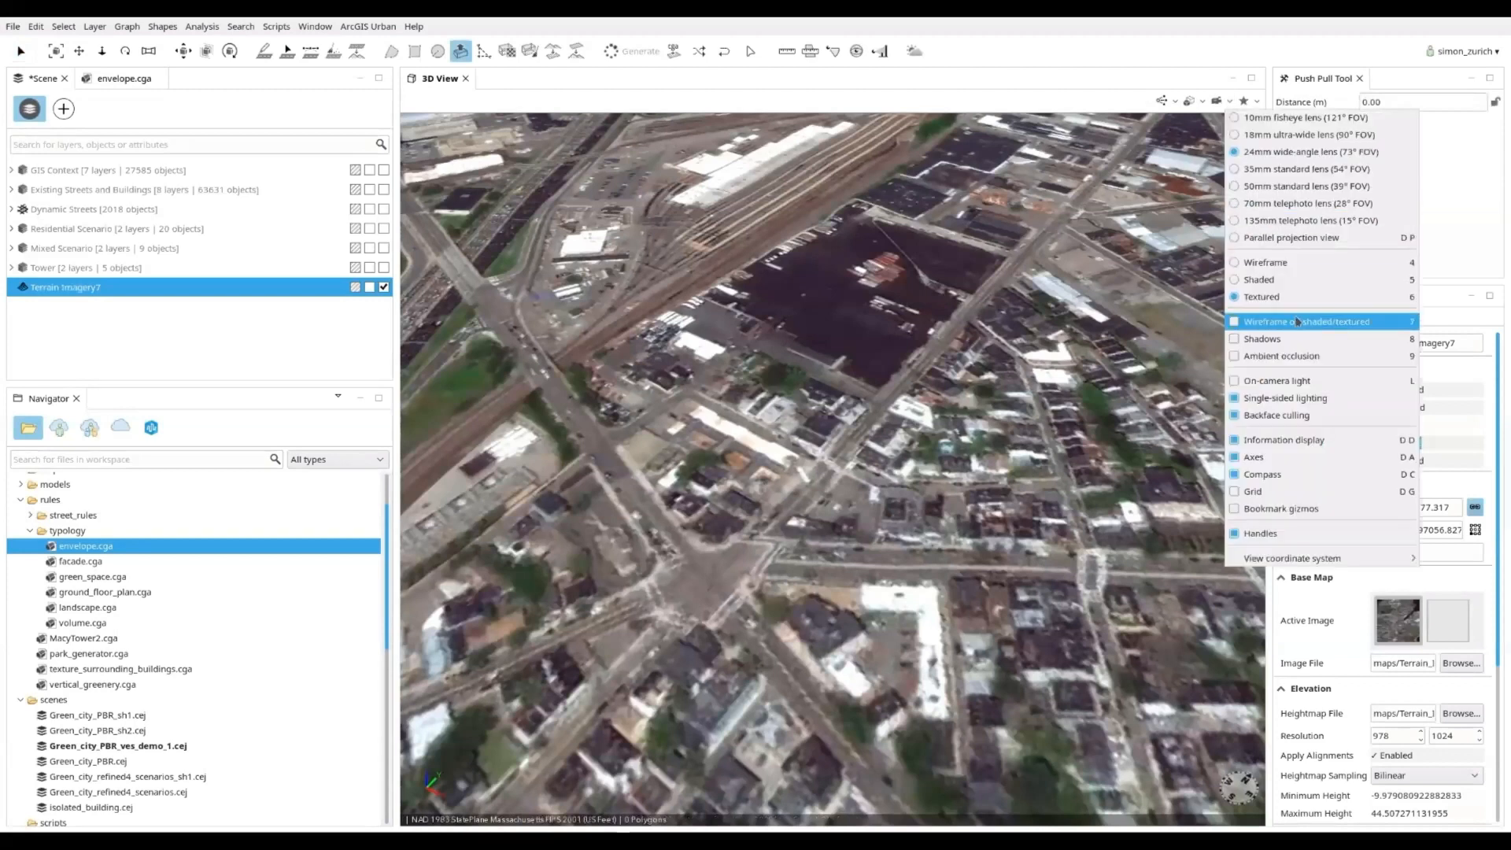
left_click(1289, 242)
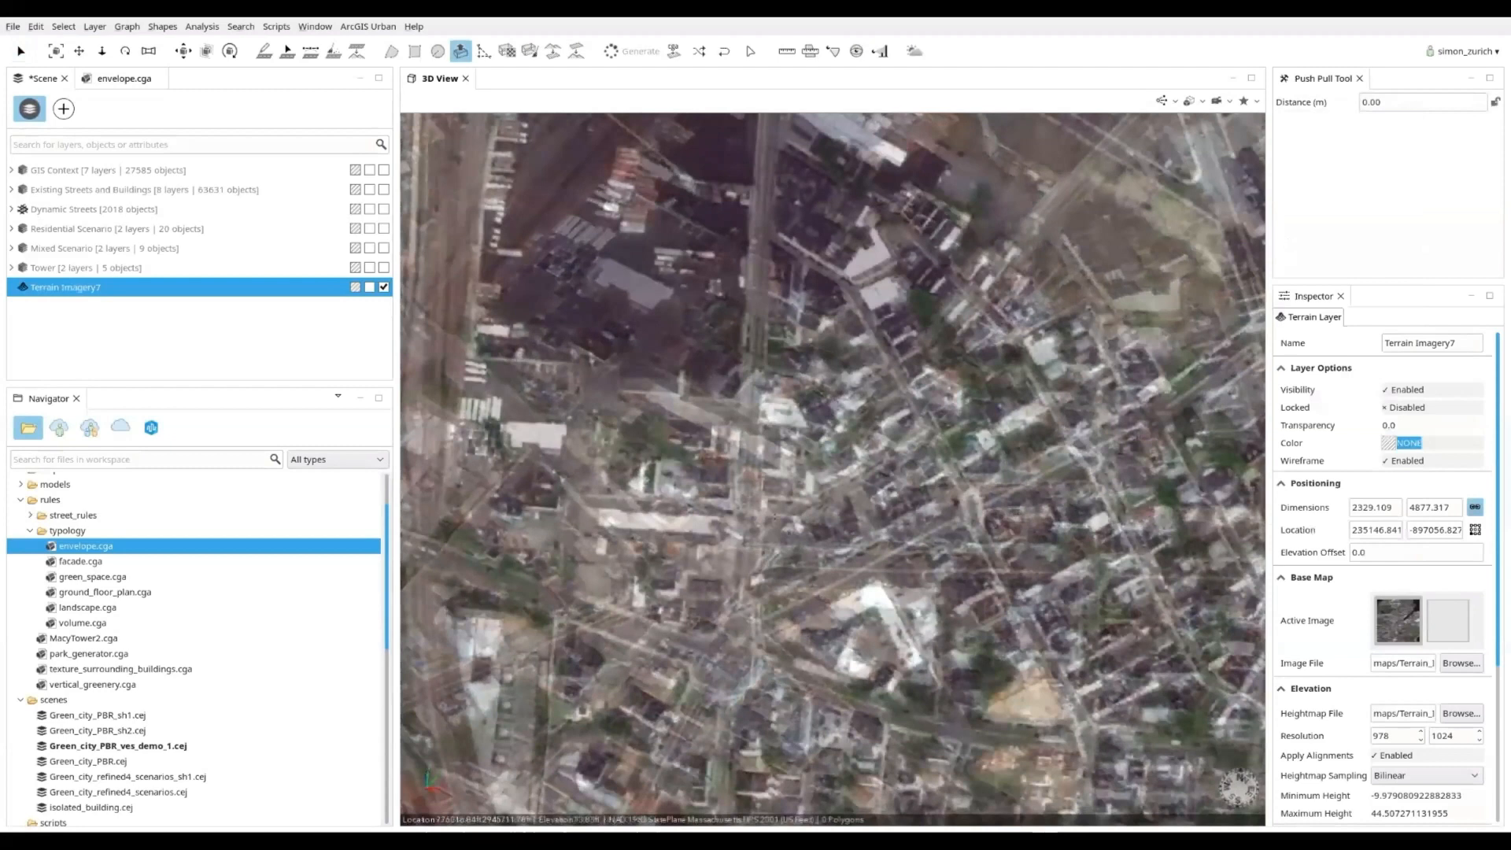
Step: Draw a closed loop of polygonal streets along the imagery roads around the triangular block beside the dark lot
key("g")
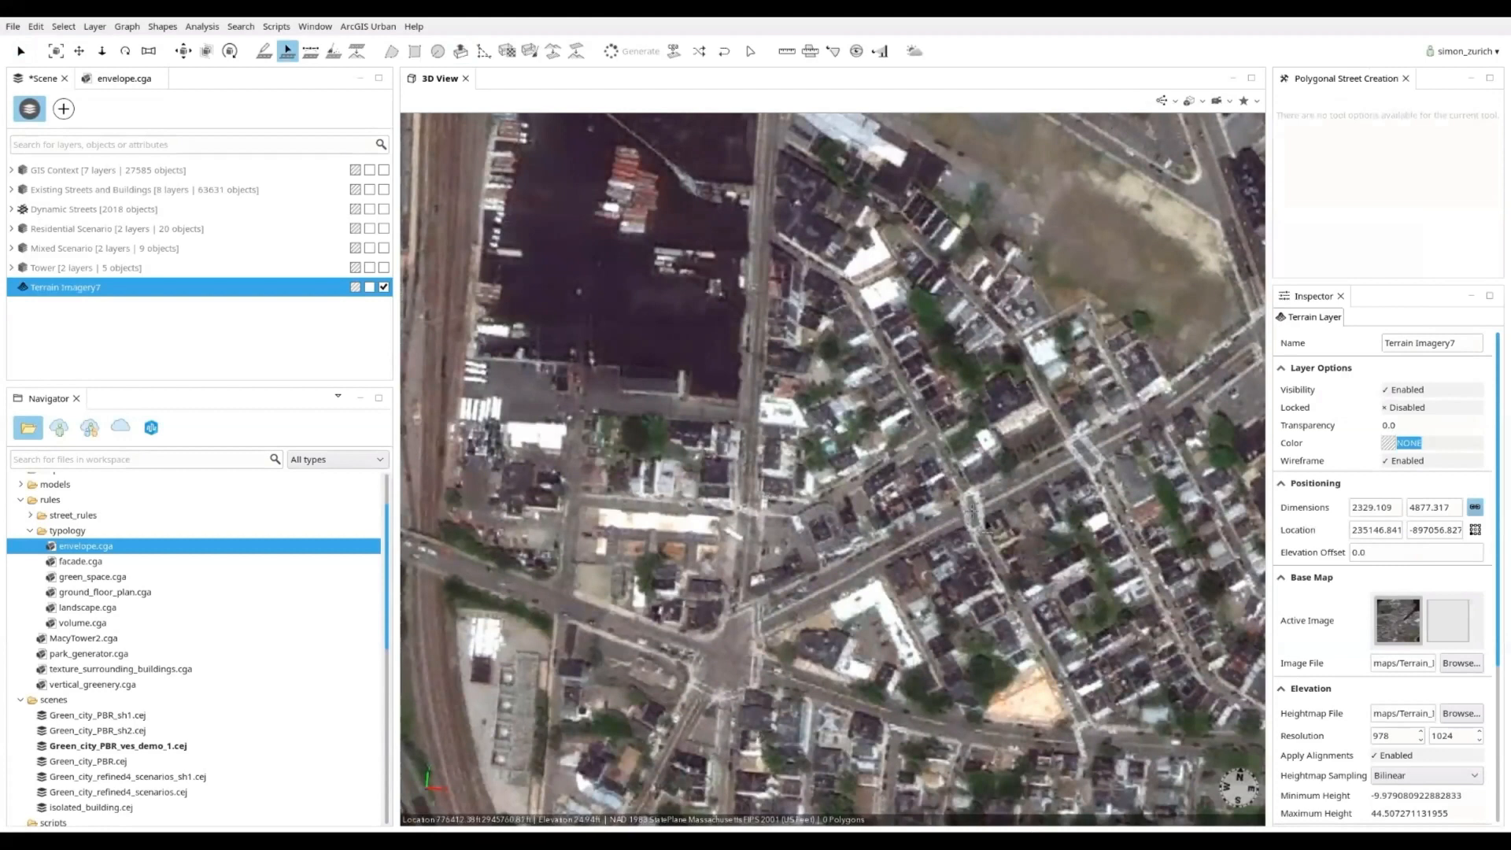
double_click(974, 512)
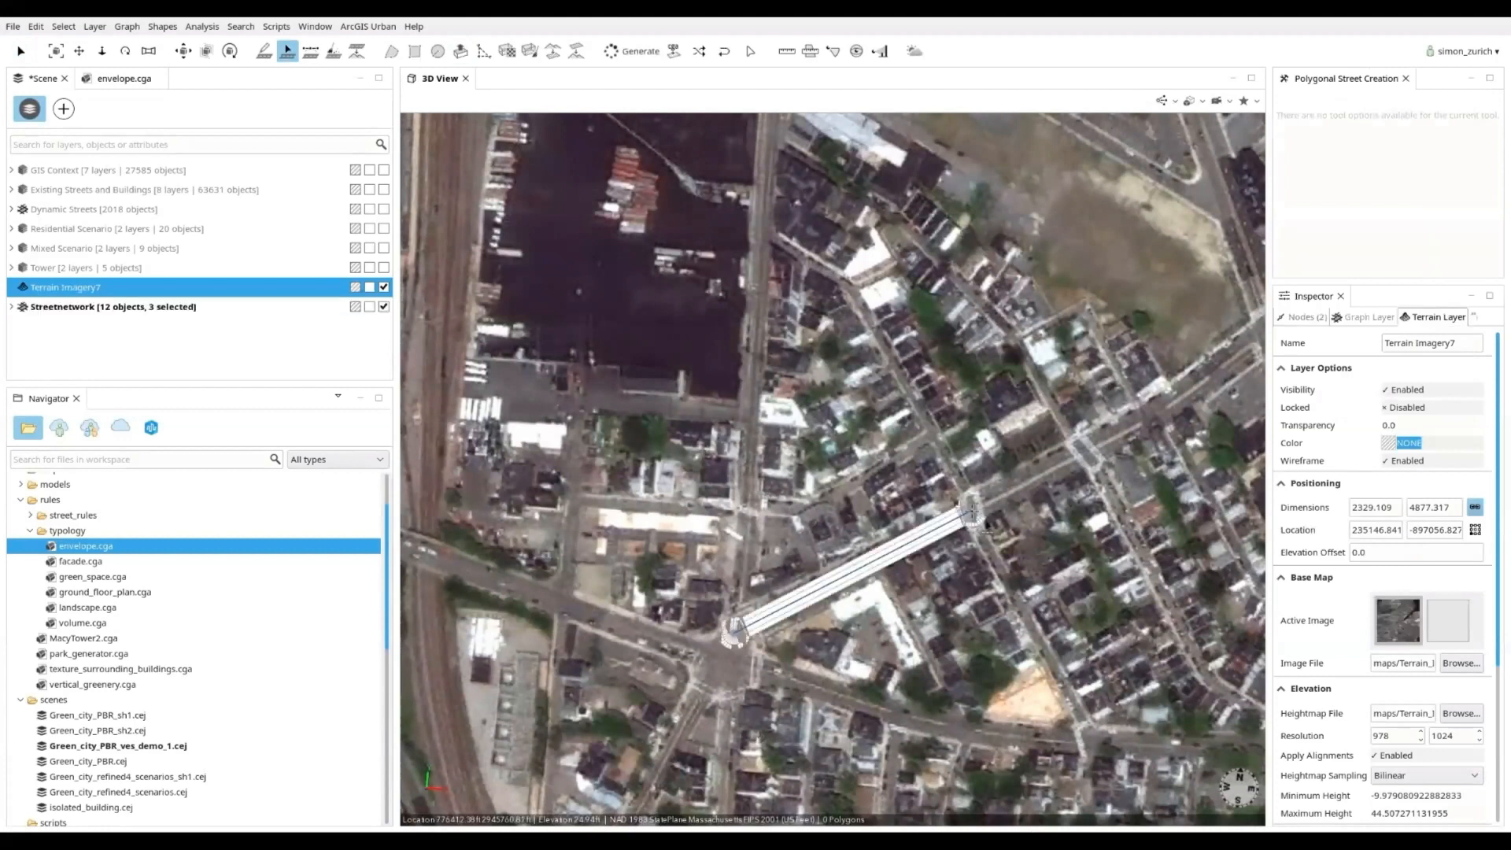
double_click(848, 285)
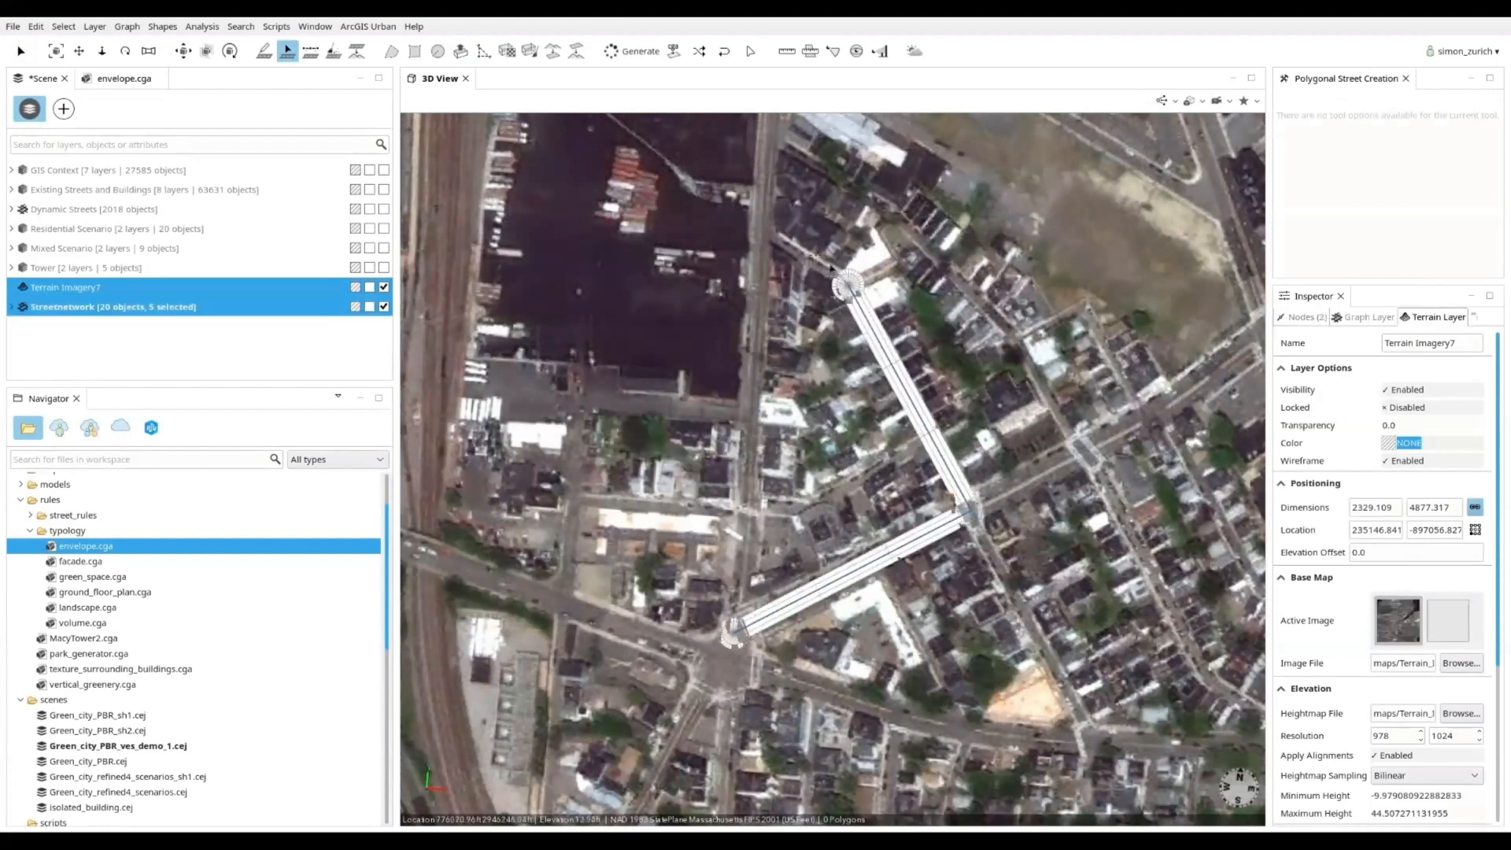
double_click(760, 230)
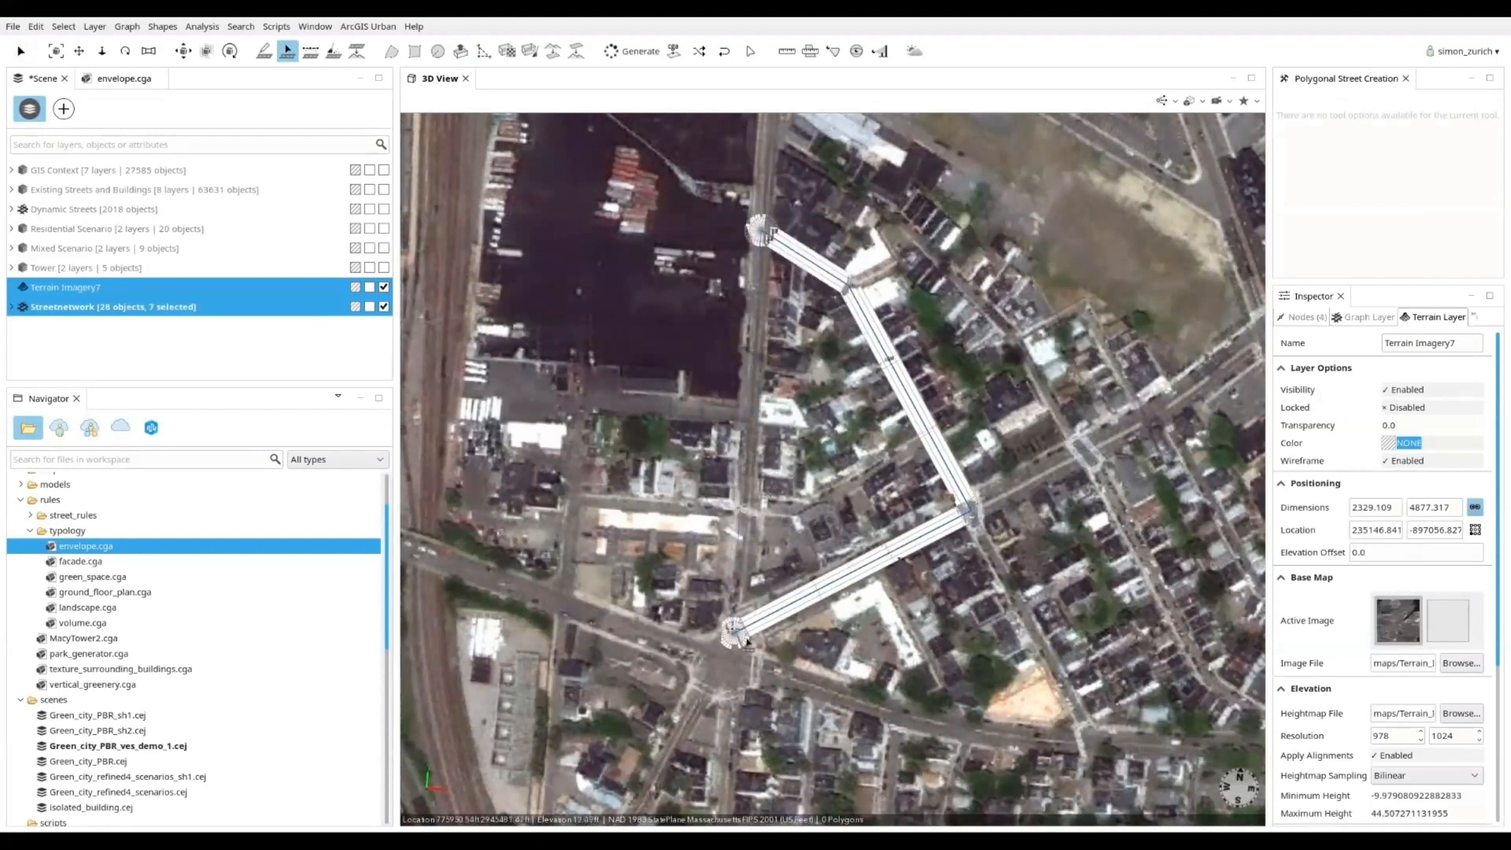
left_click(735, 632)
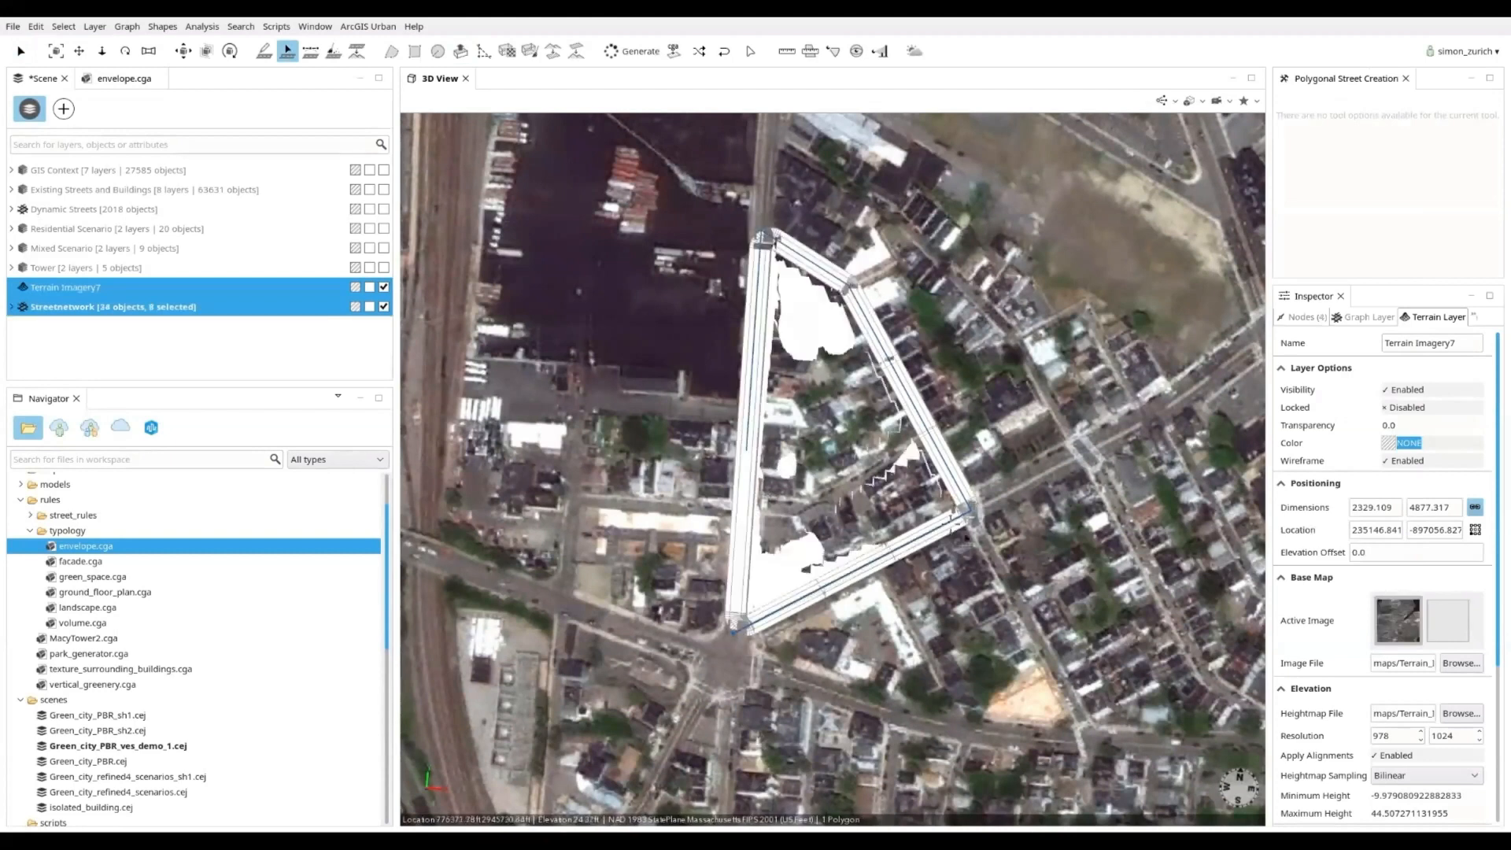
Step: Extend the street network along the outer eastern road, closing it back onto the north corner of the triangular block
left_click(1084, 454)
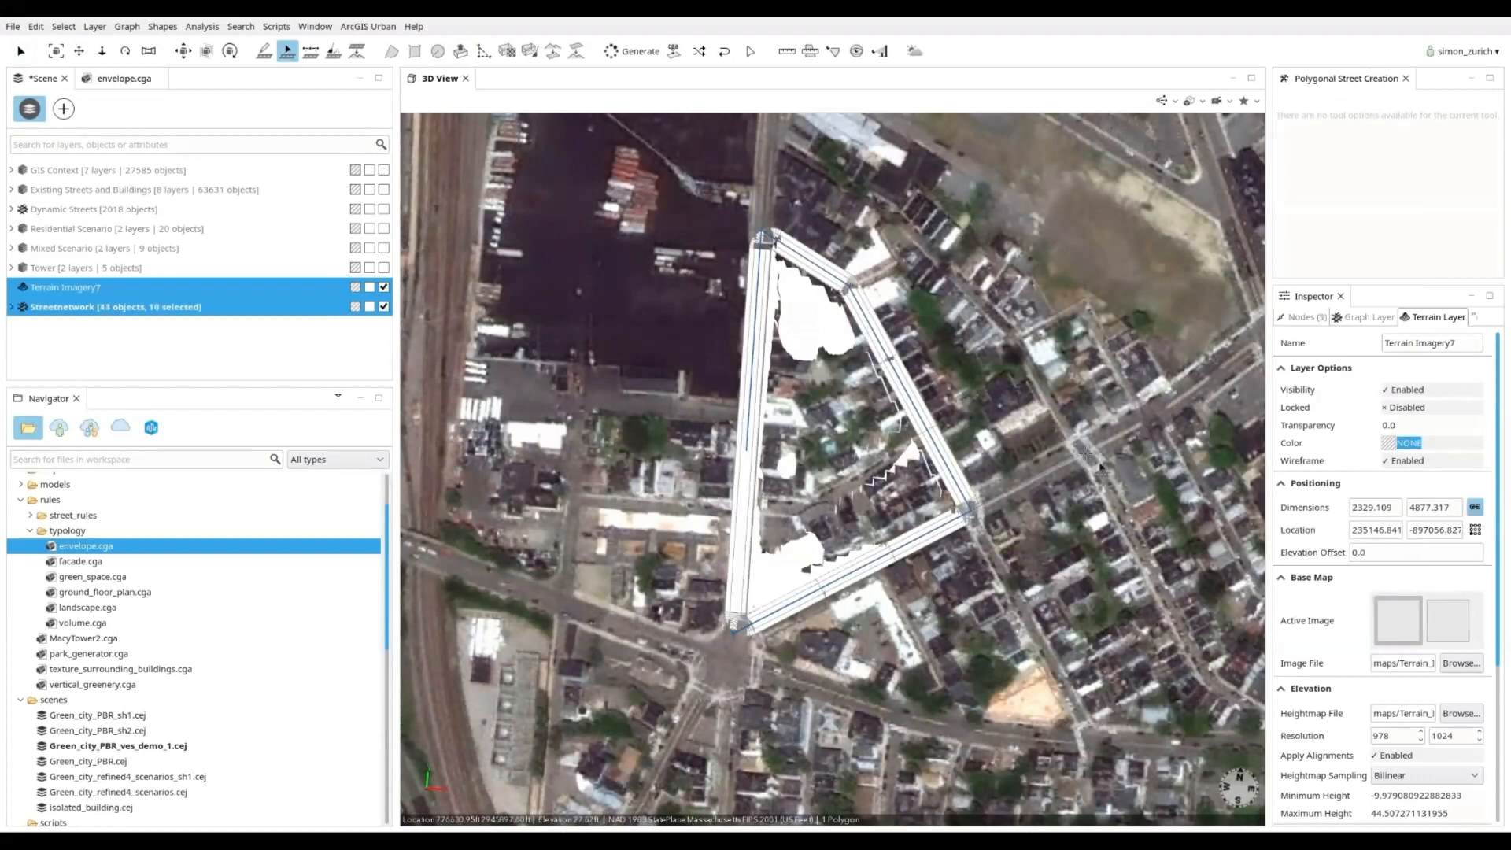
left_click(1015, 335)
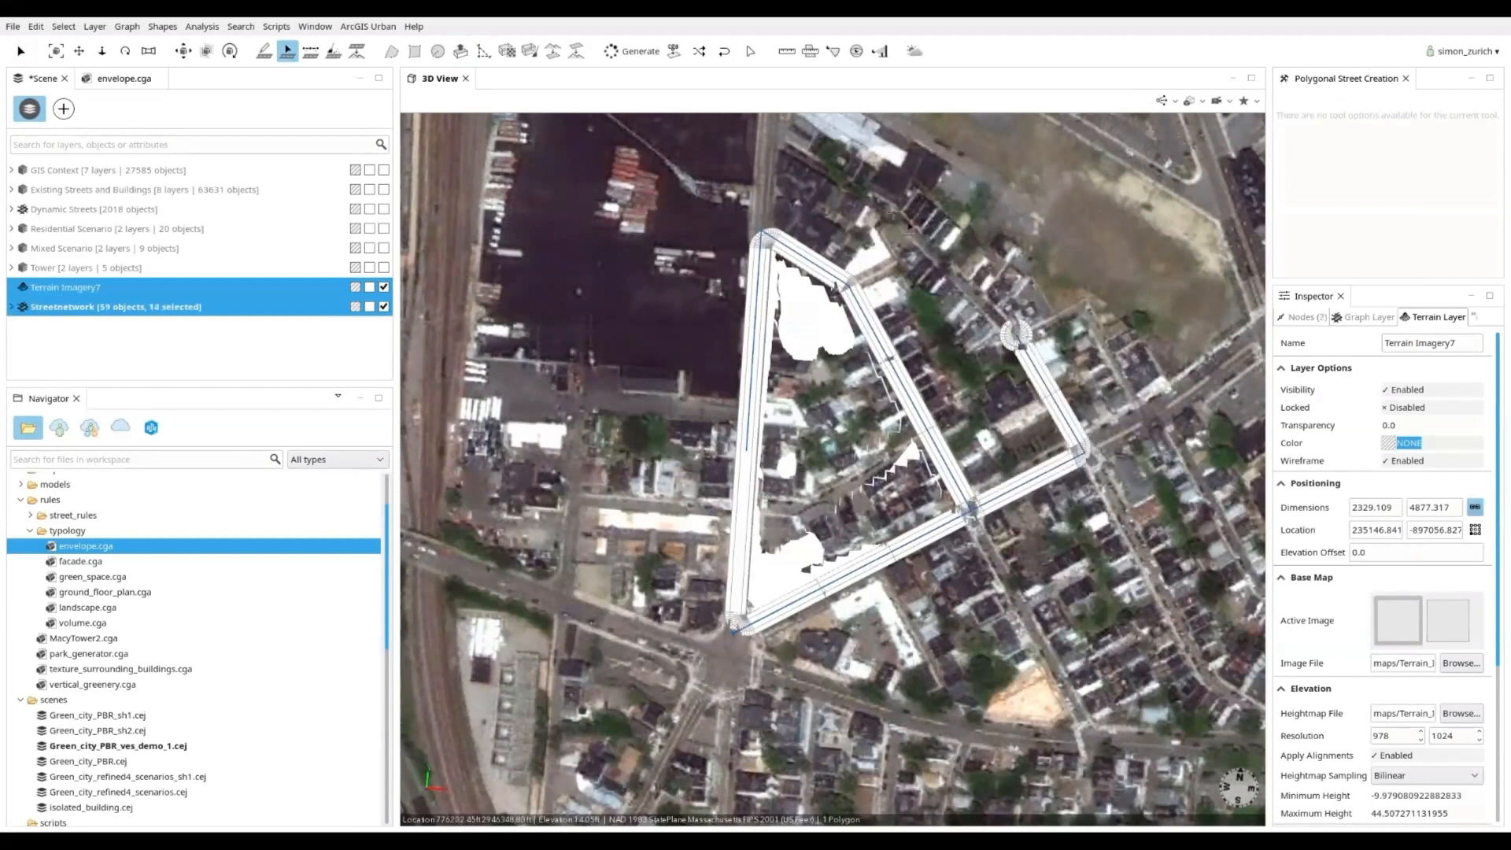
left_click(894, 209)
left_click(767, 130)
left_click(769, 232)
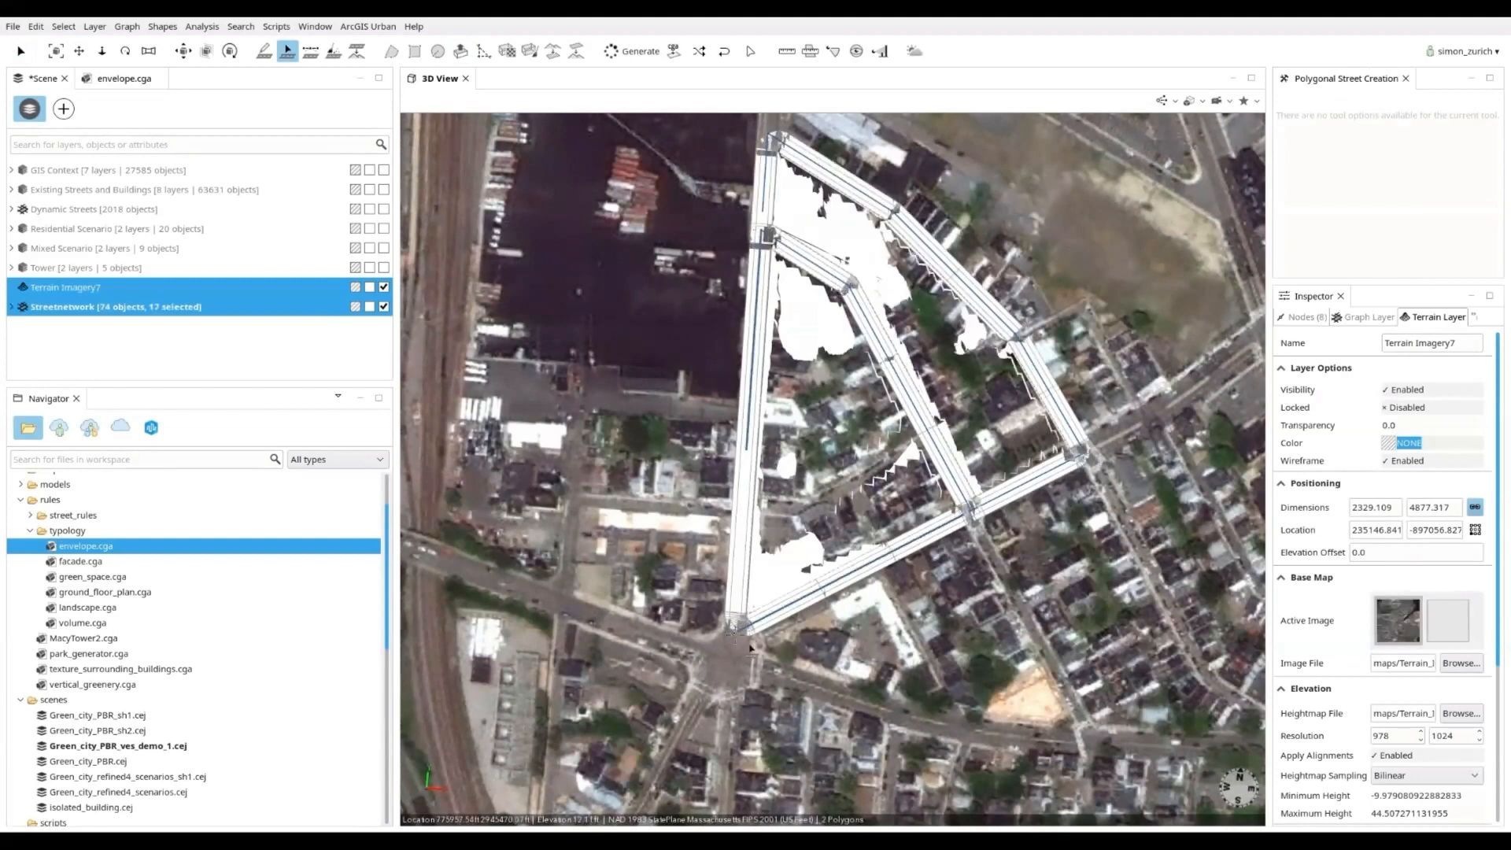
Step: Draw streets around the small western block, from the southern intersection back to the main north-south street
left_click(557, 596)
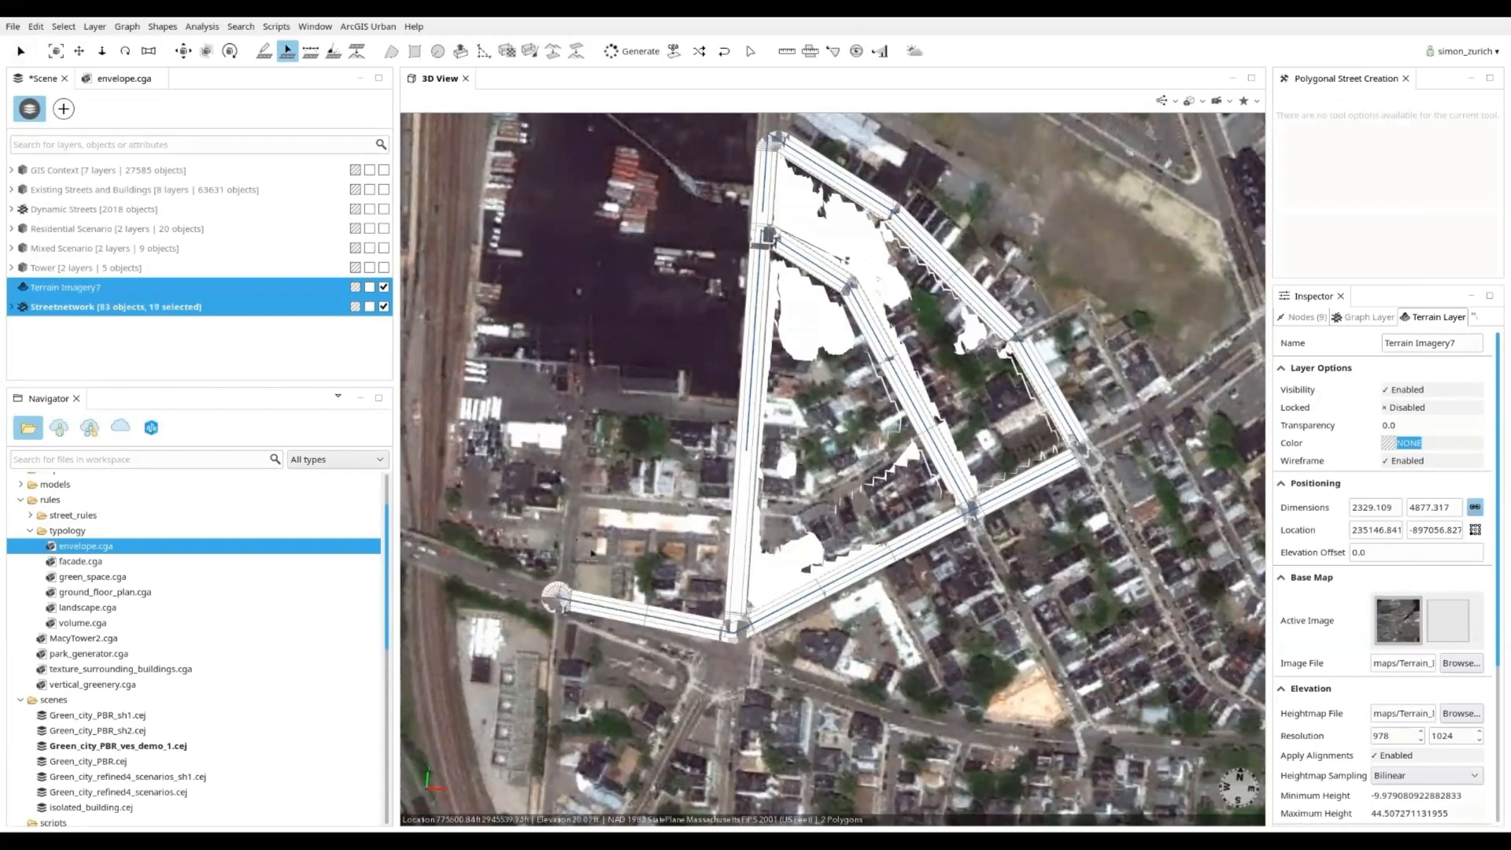
left_click(568, 497)
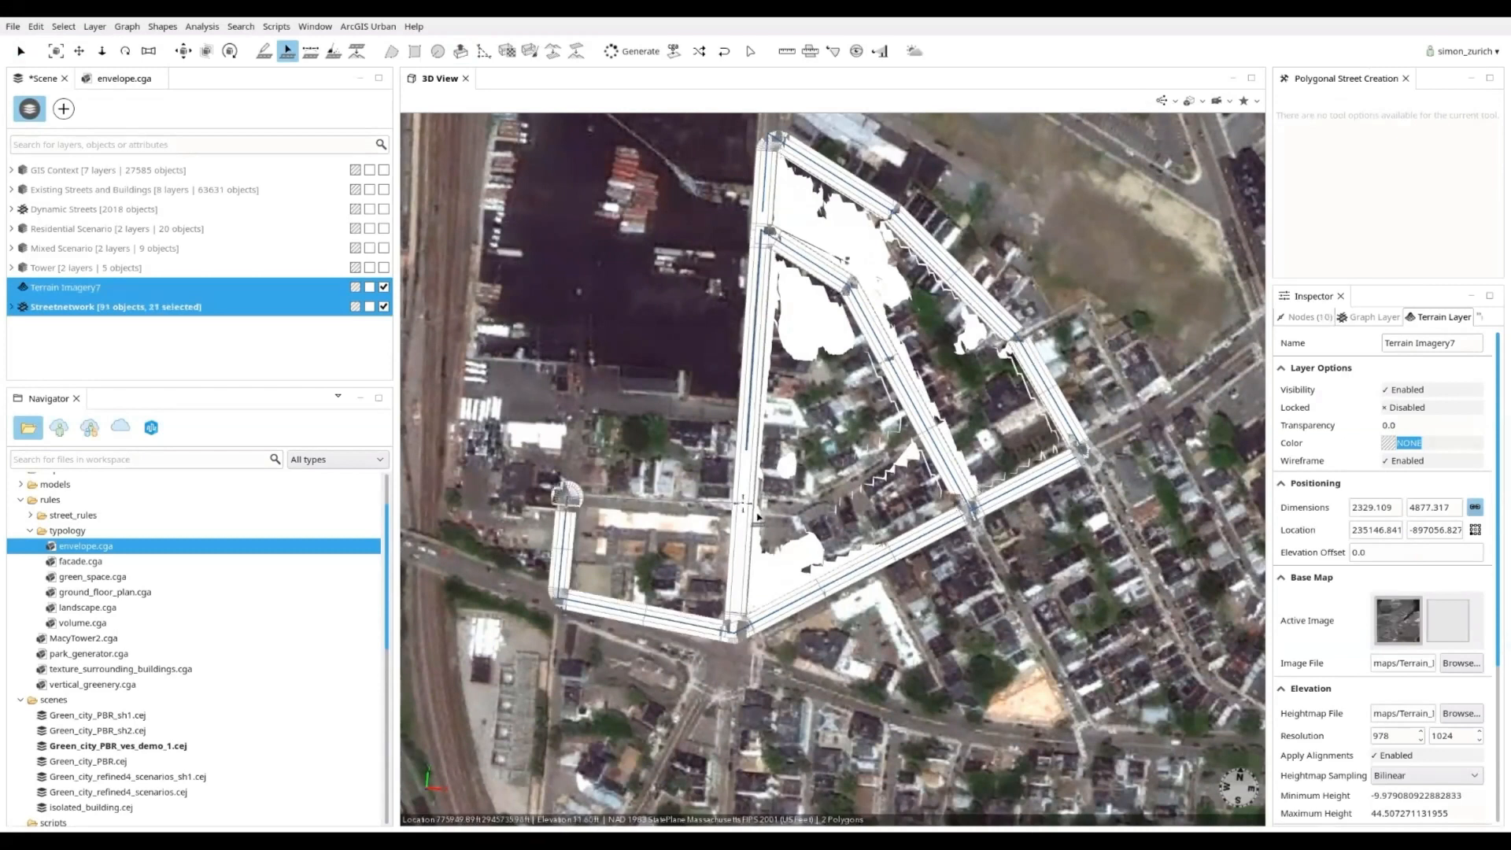
left_click(742, 504)
key("q")
Step: Select all objects of the Streetnetwork layer
left_click(188, 306)
right_click(188, 306)
left_click(251, 311)
type("w")
key("Escape")
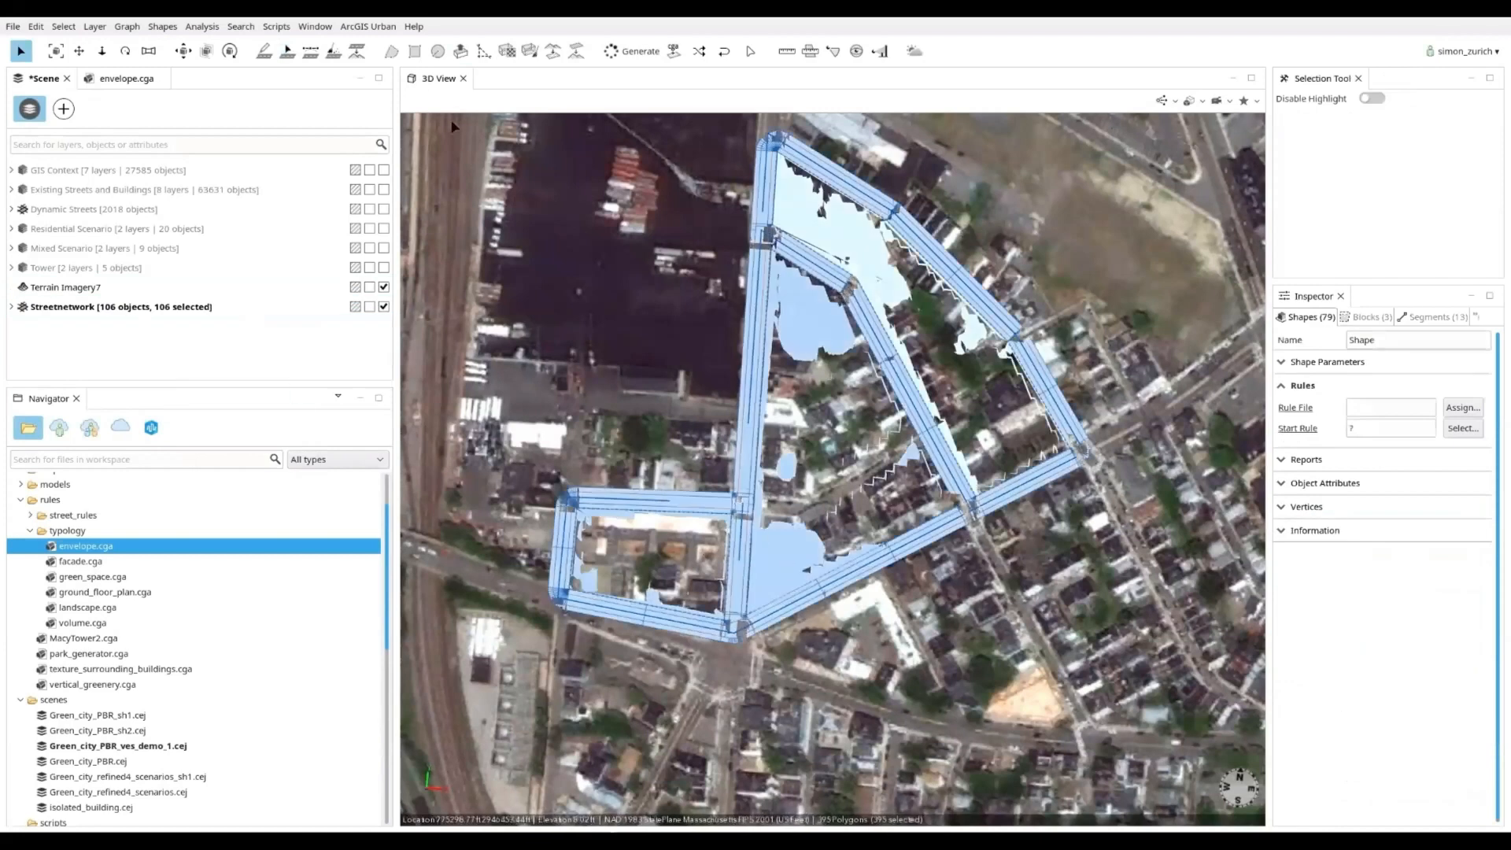
Step: Select the single street shape that separates the small western block from the large triangular block
left_click_drag(803, 620, 822, 448, "alt")
key("w")
key("q")
left_click_drag(795, 592, 785, 614, "alt")
scroll(786, 613, "up", 3)
middle_click_drag(810, 654, 845, 716, "alt")
left_click_drag(844, 716, 928, 617, "alt")
left_click(966, 543)
key("p")
key("g")
key("l")
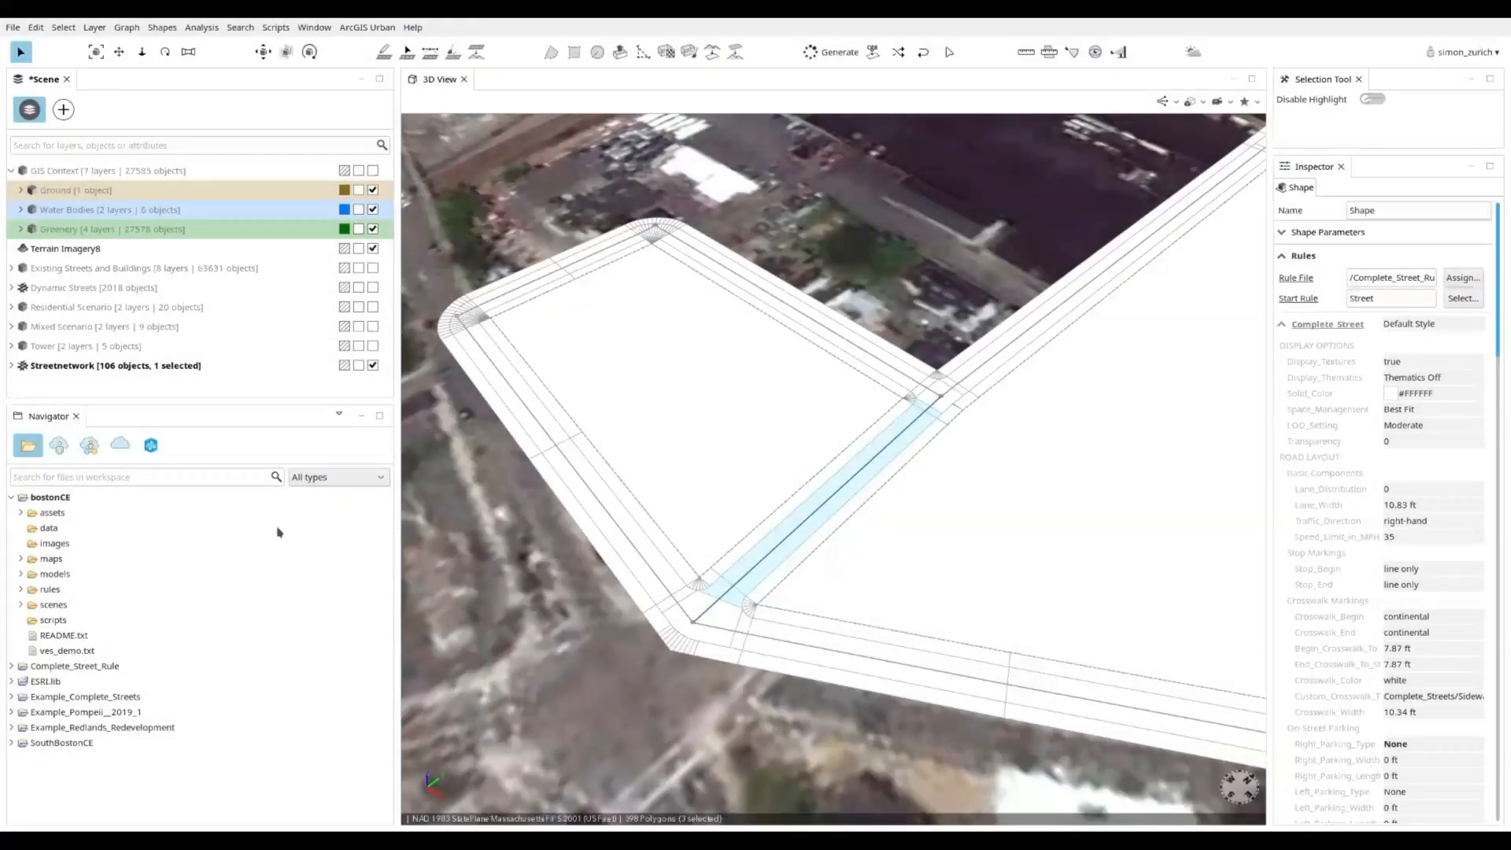
Step: Collapse the bostonCE project and expand the rules folder of the Complete_Street_Rule project
left_click(12, 497)
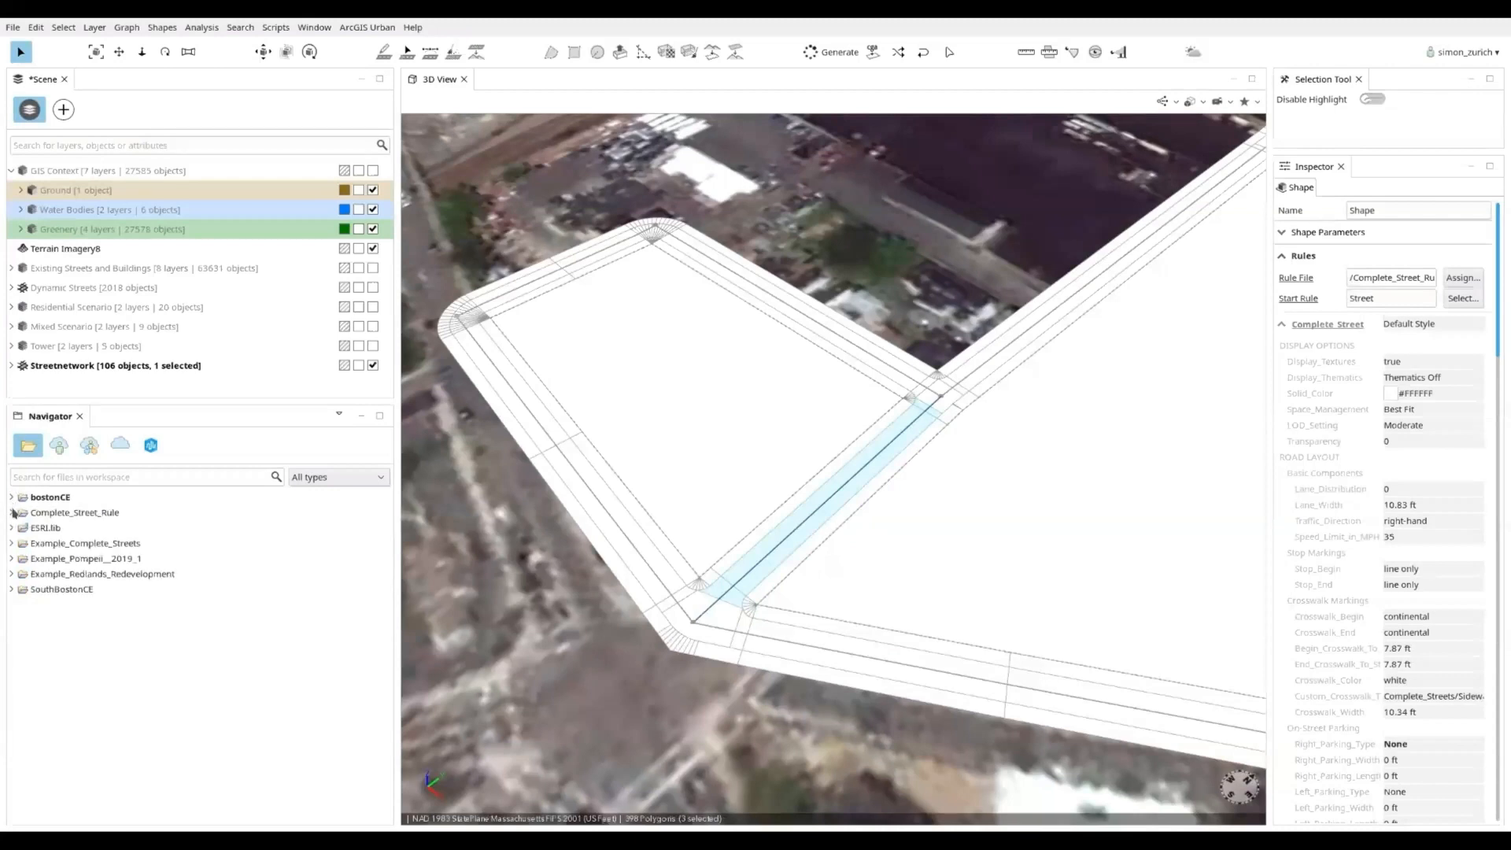
left_click(12, 513)
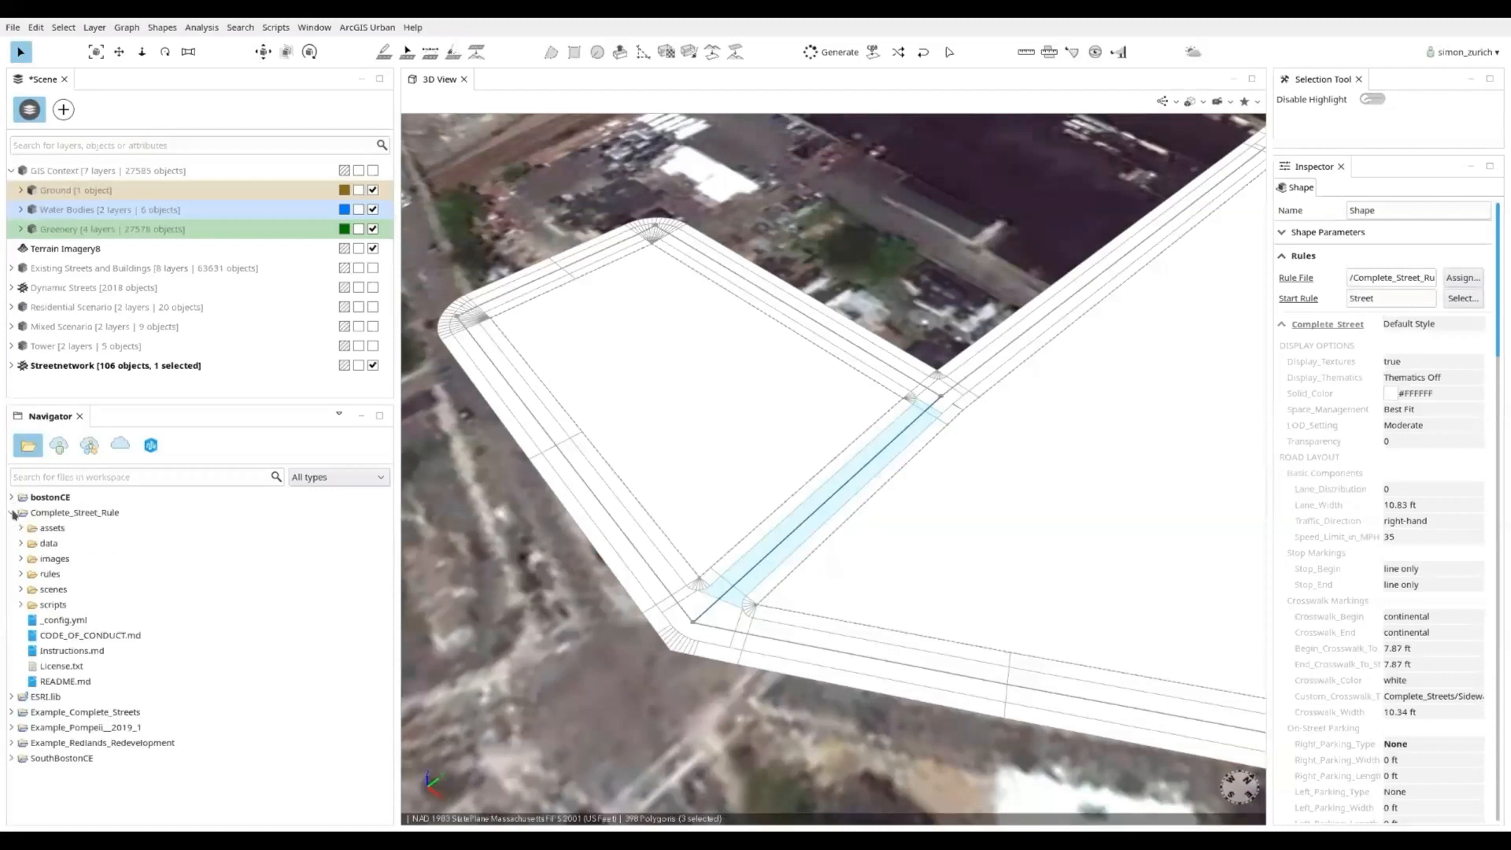
left_click(22, 575)
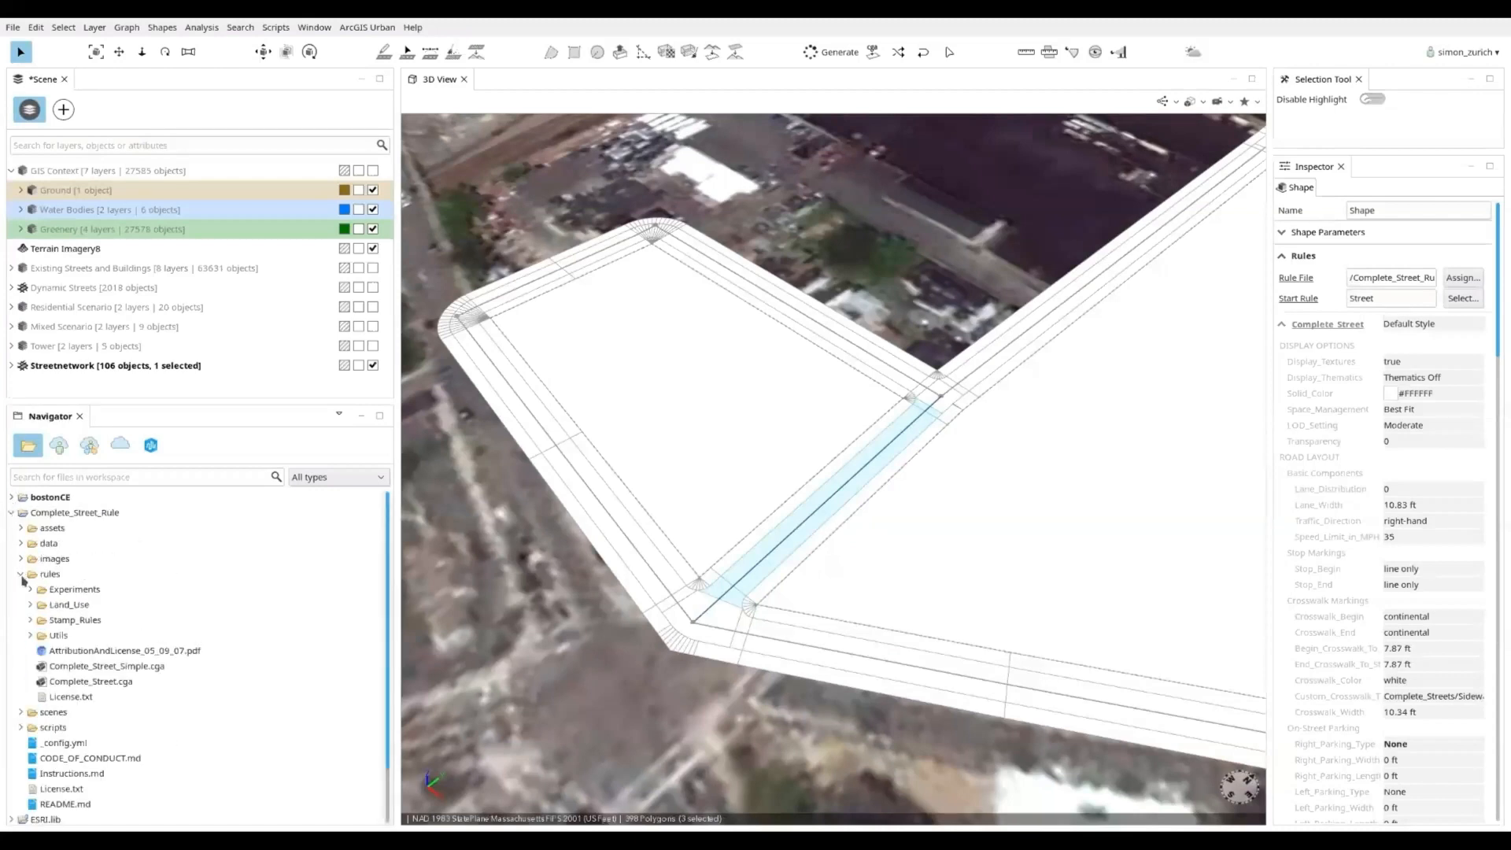
Step: Apply the Complete_Street.cga rule to the selected street that separates the small western block from the large triangular block
left_click(99, 682)
left_click_drag(157, 684, 831, 513)
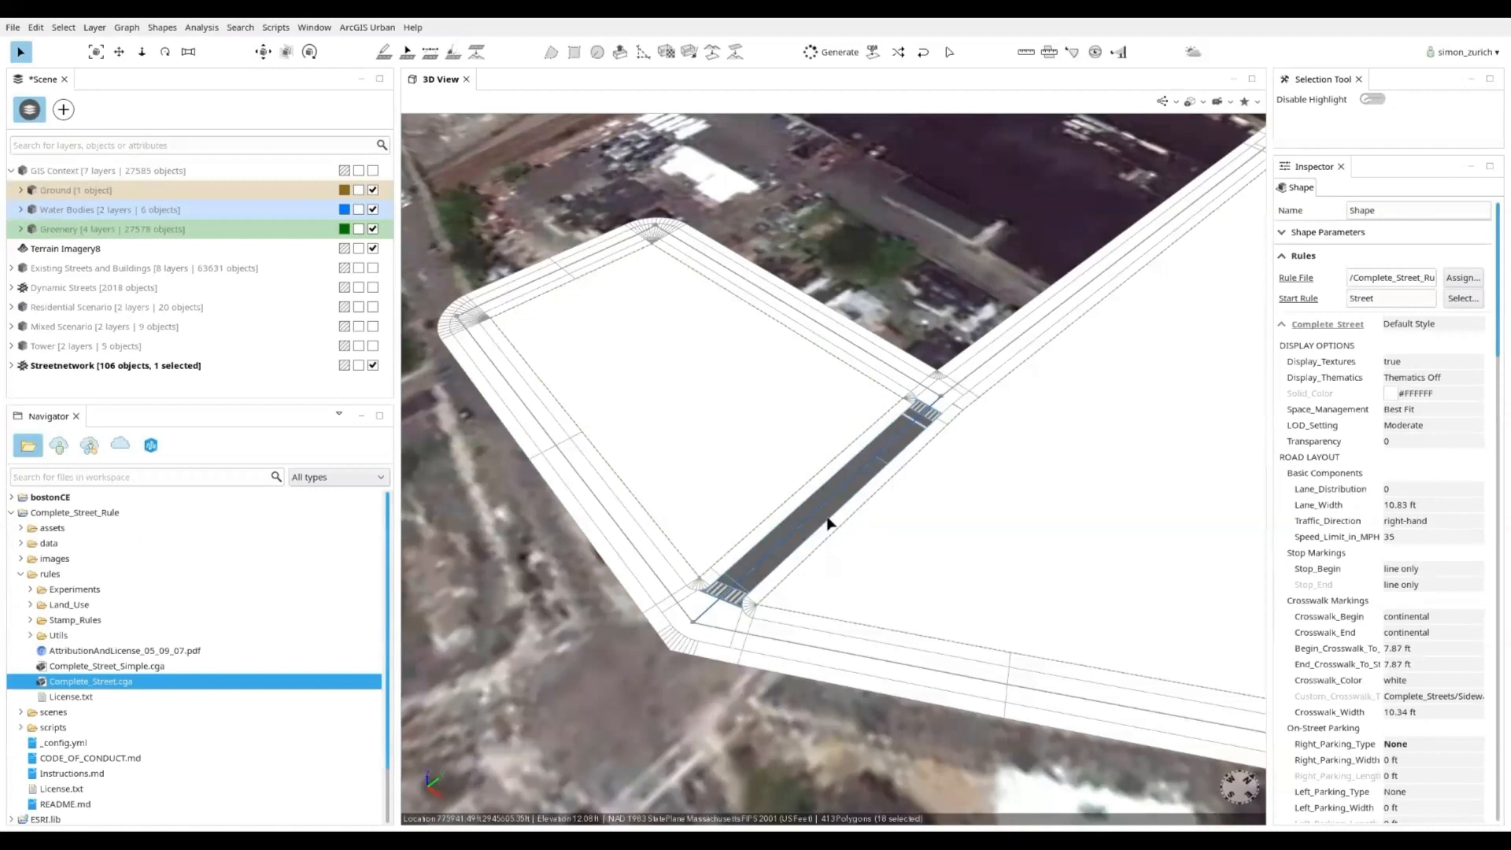
right_click_drag(827, 517, 848, 699, "alt")
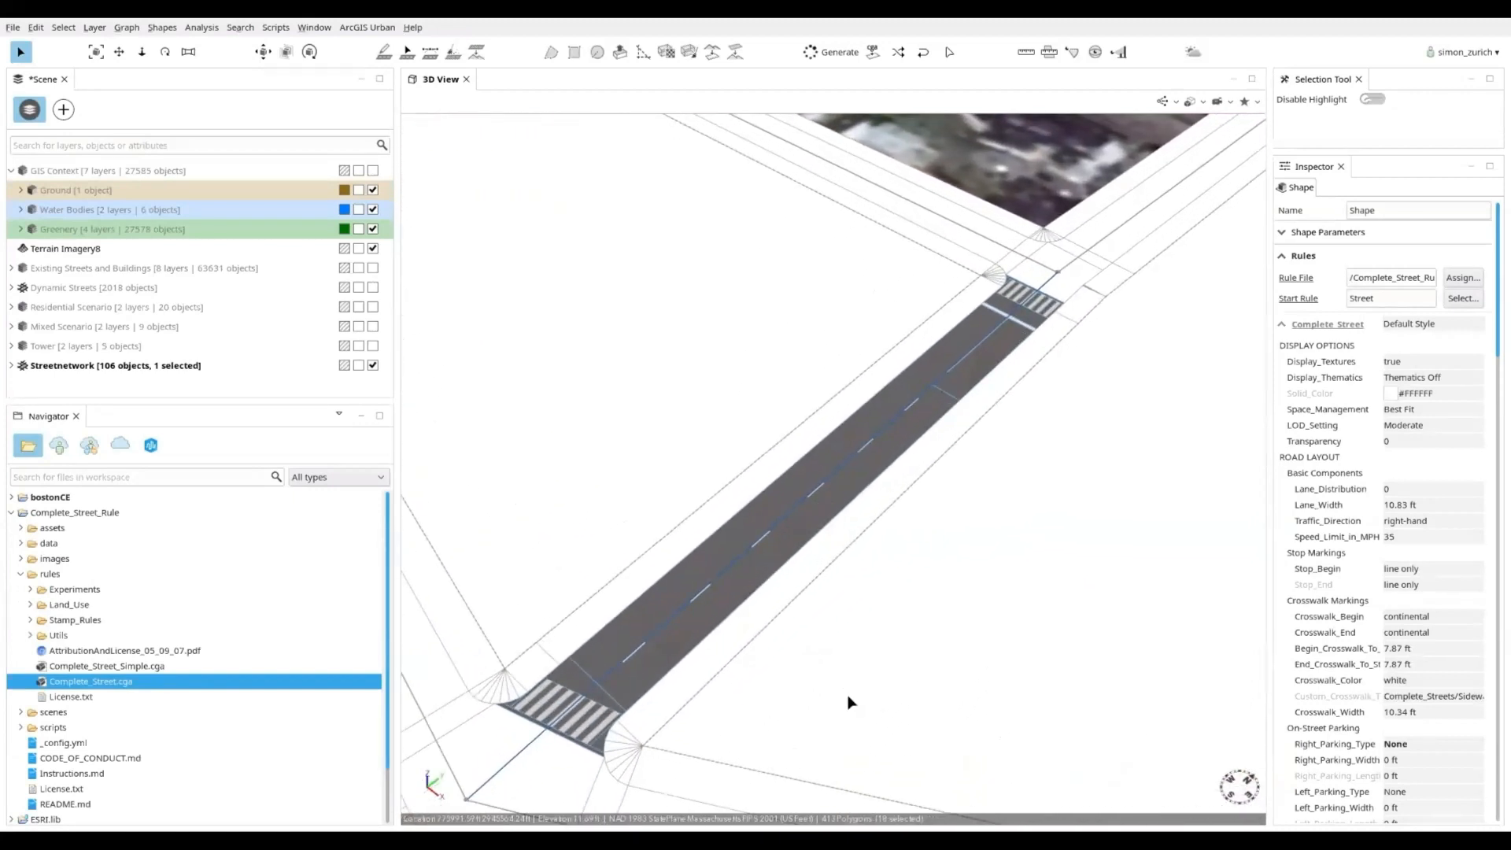
Step: Try Parallel with Curbside Passenger Loading as the street's Right_Parking_Type and reset it to None
left_click(1457, 501)
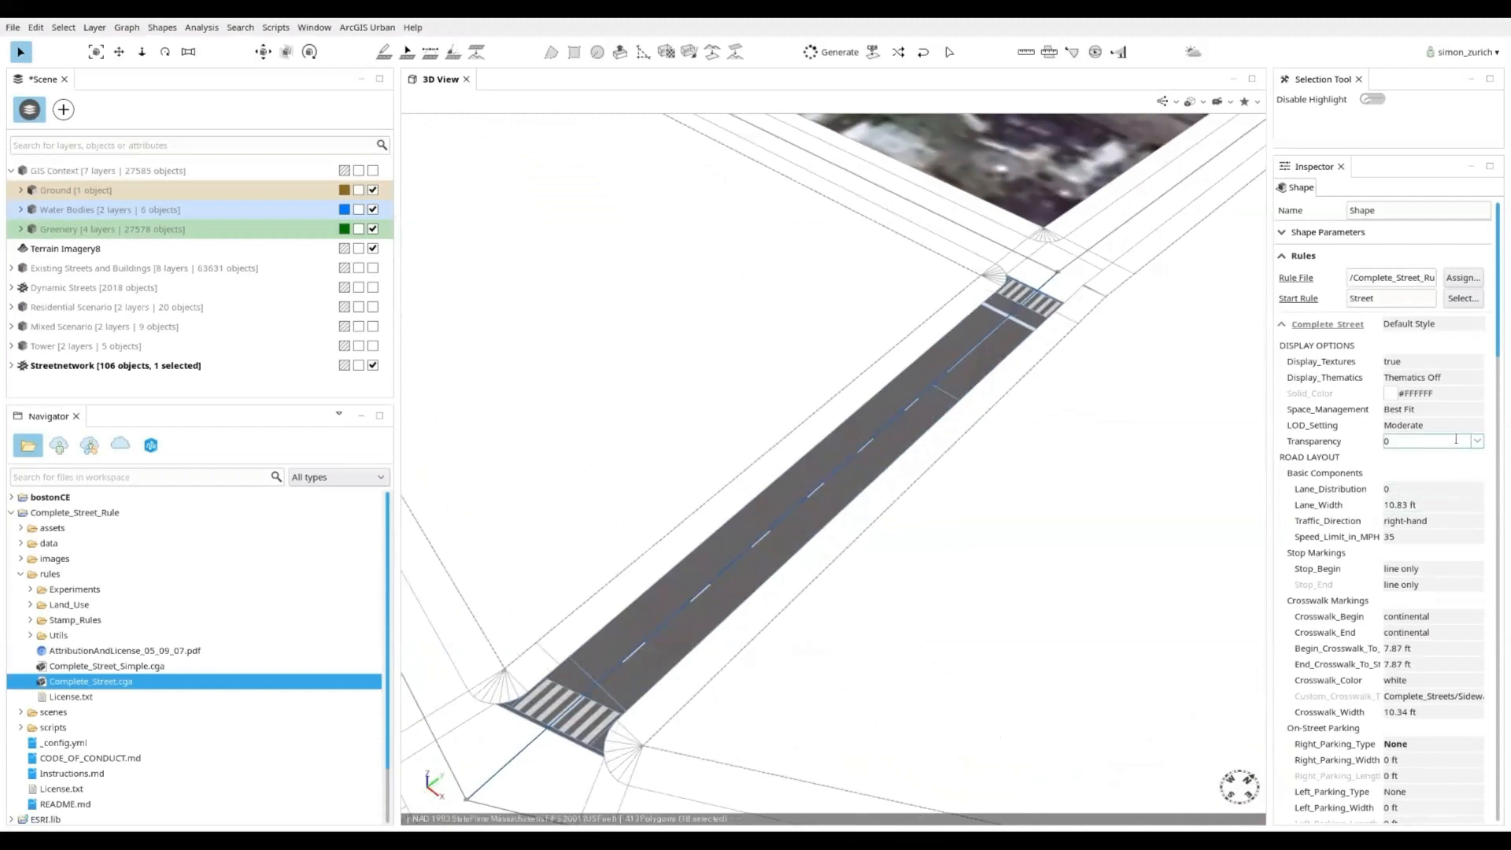
scroll(1499, 376, "down", 3)
scroll(1499, 376, "down", 9)
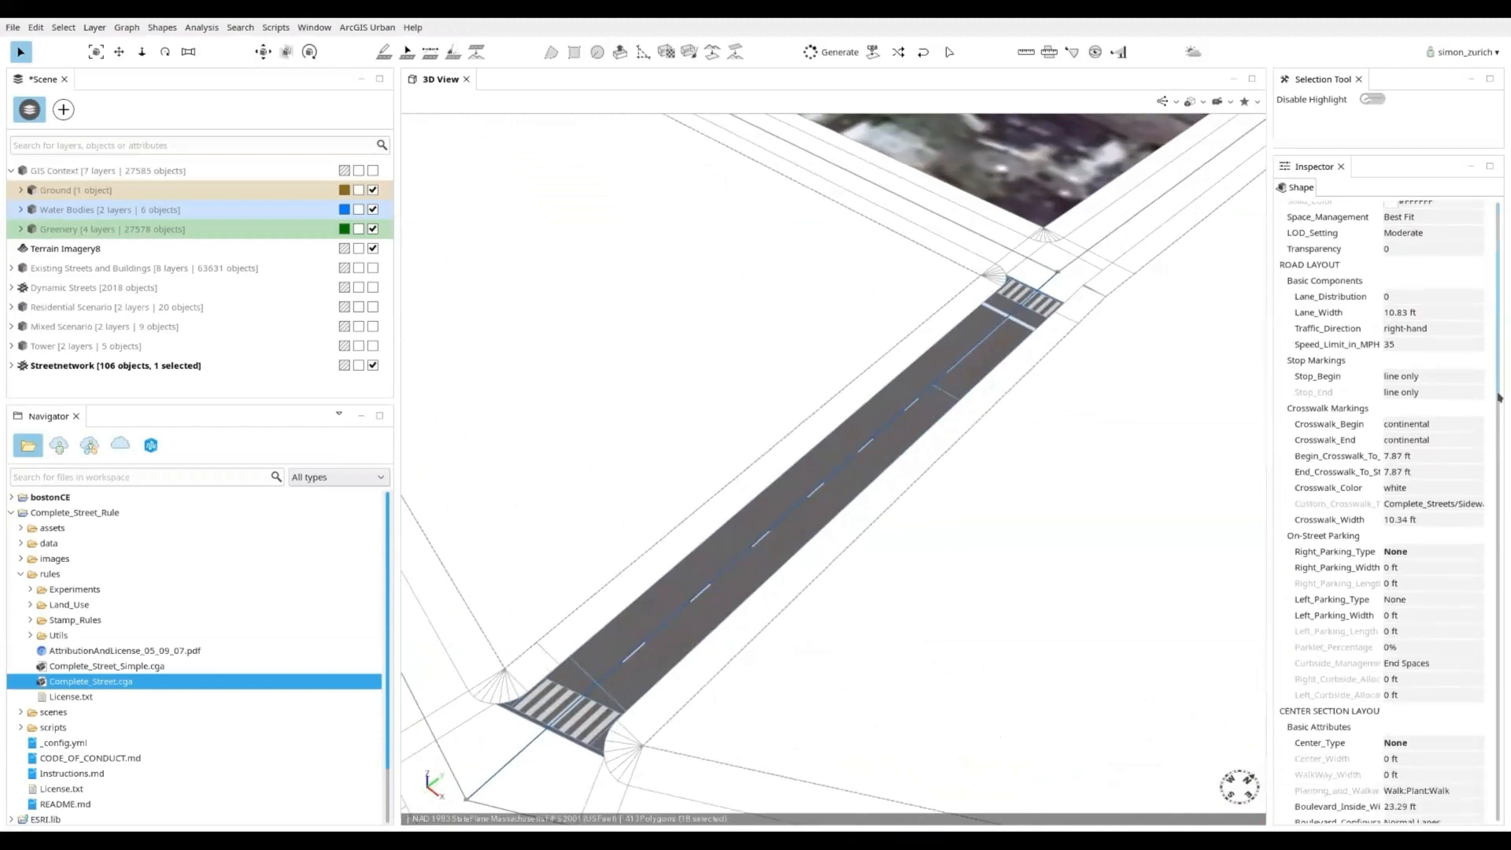
scroll(1490, 449, "down", 1)
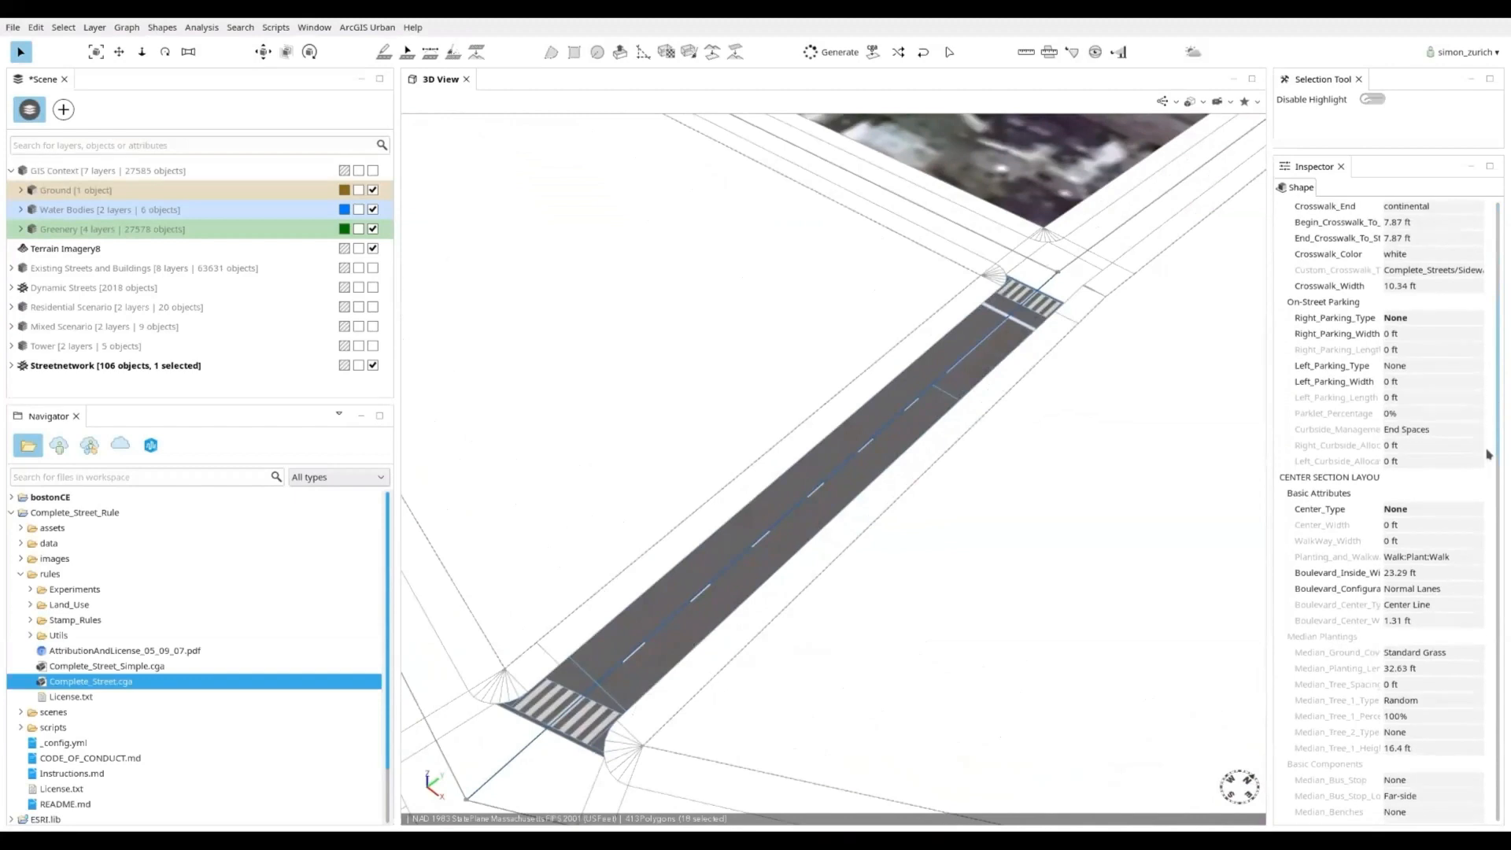
left_click(1455, 319)
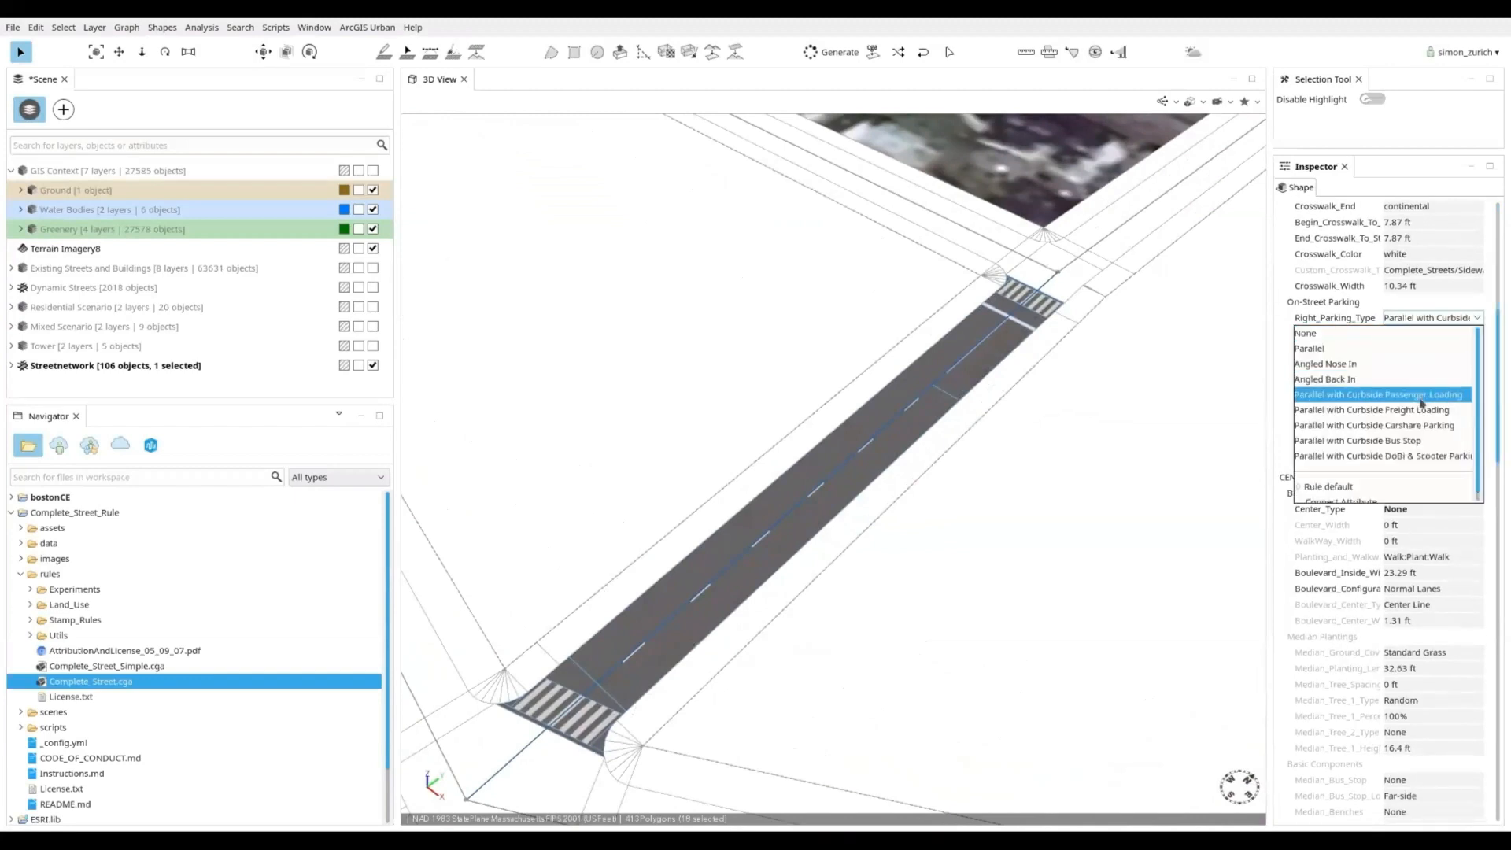
left_click(1421, 395)
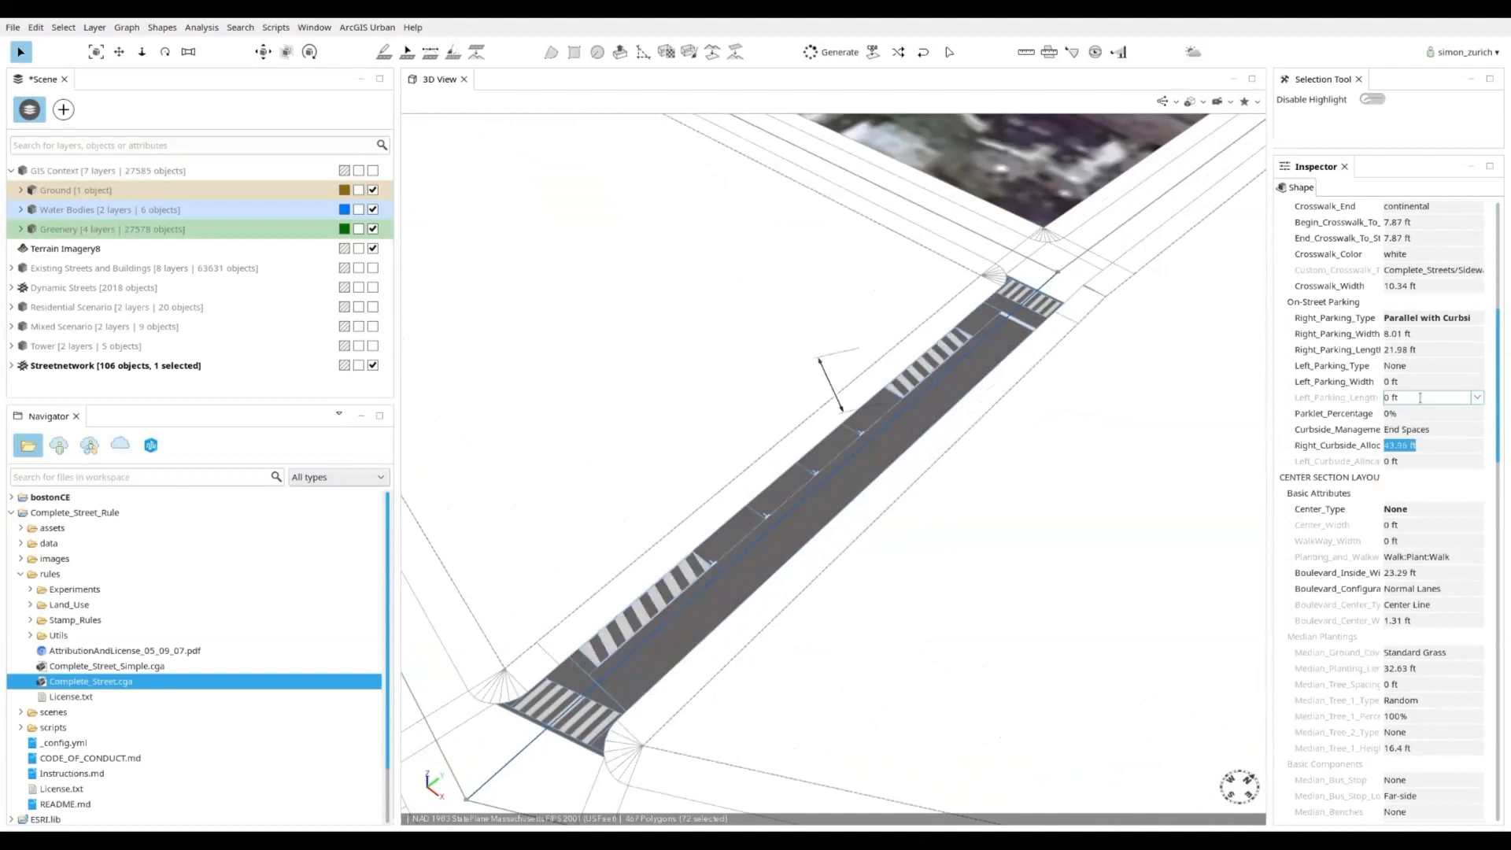
left_click(1430, 318)
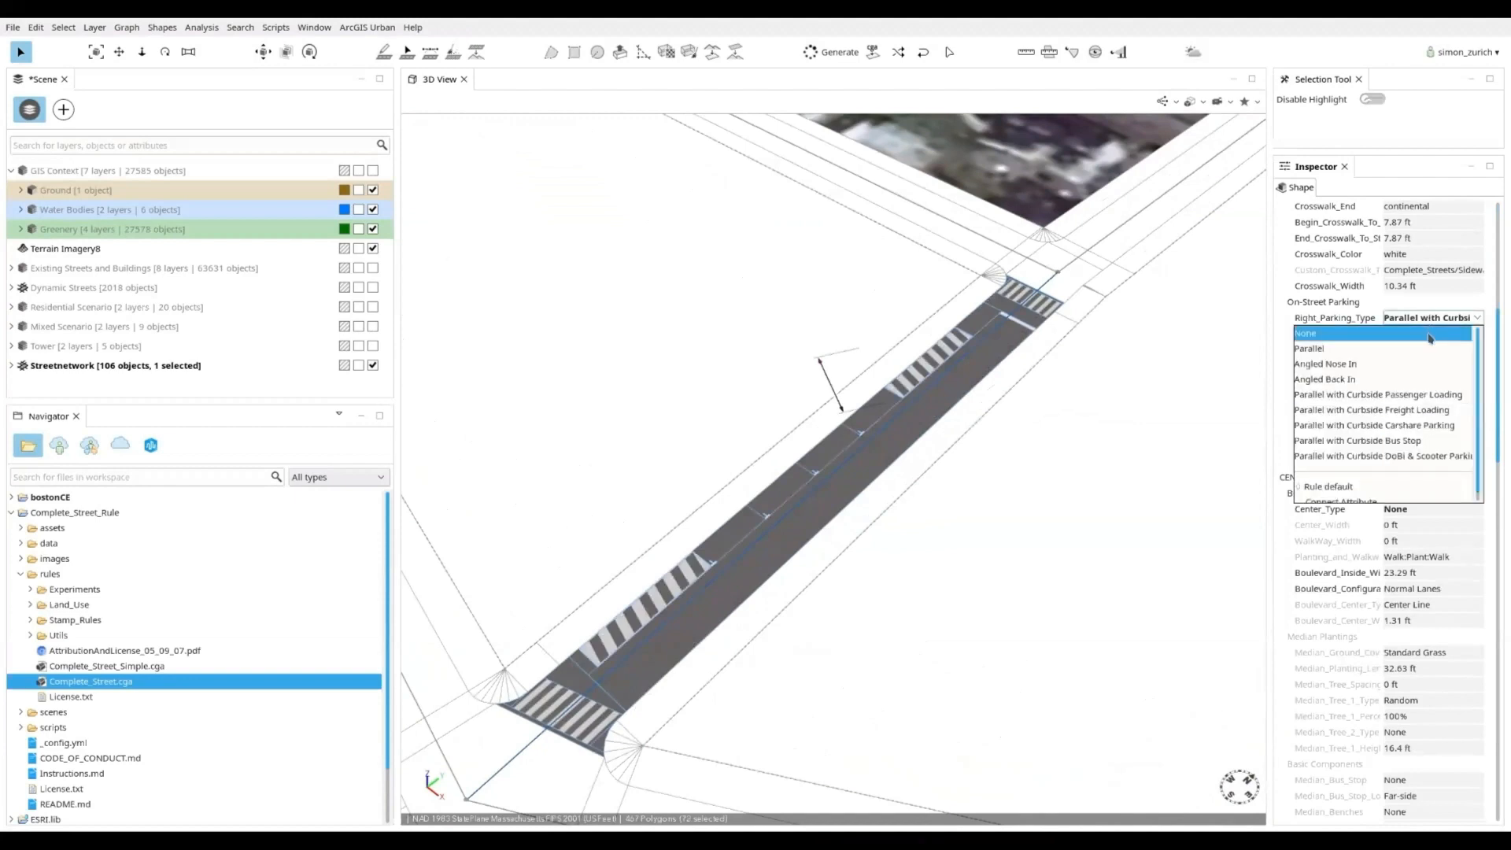
left_click(1431, 335)
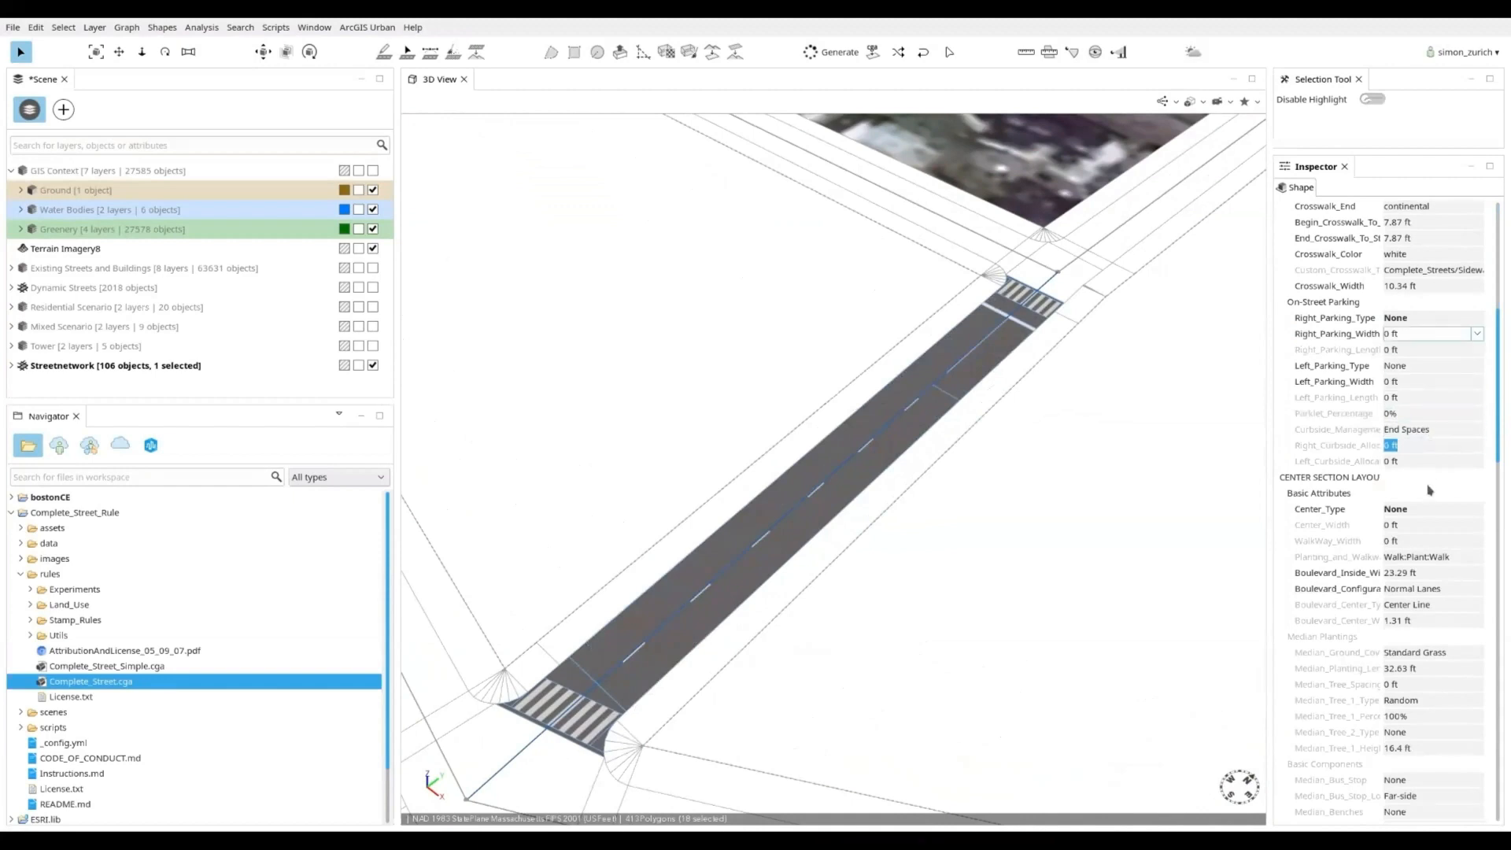
Step: Select all shapes sharing the start rules of the street, adjacent junction and sidewalk, and apply Complete_Street.cga to them
scroll(936, 622, "down", 5)
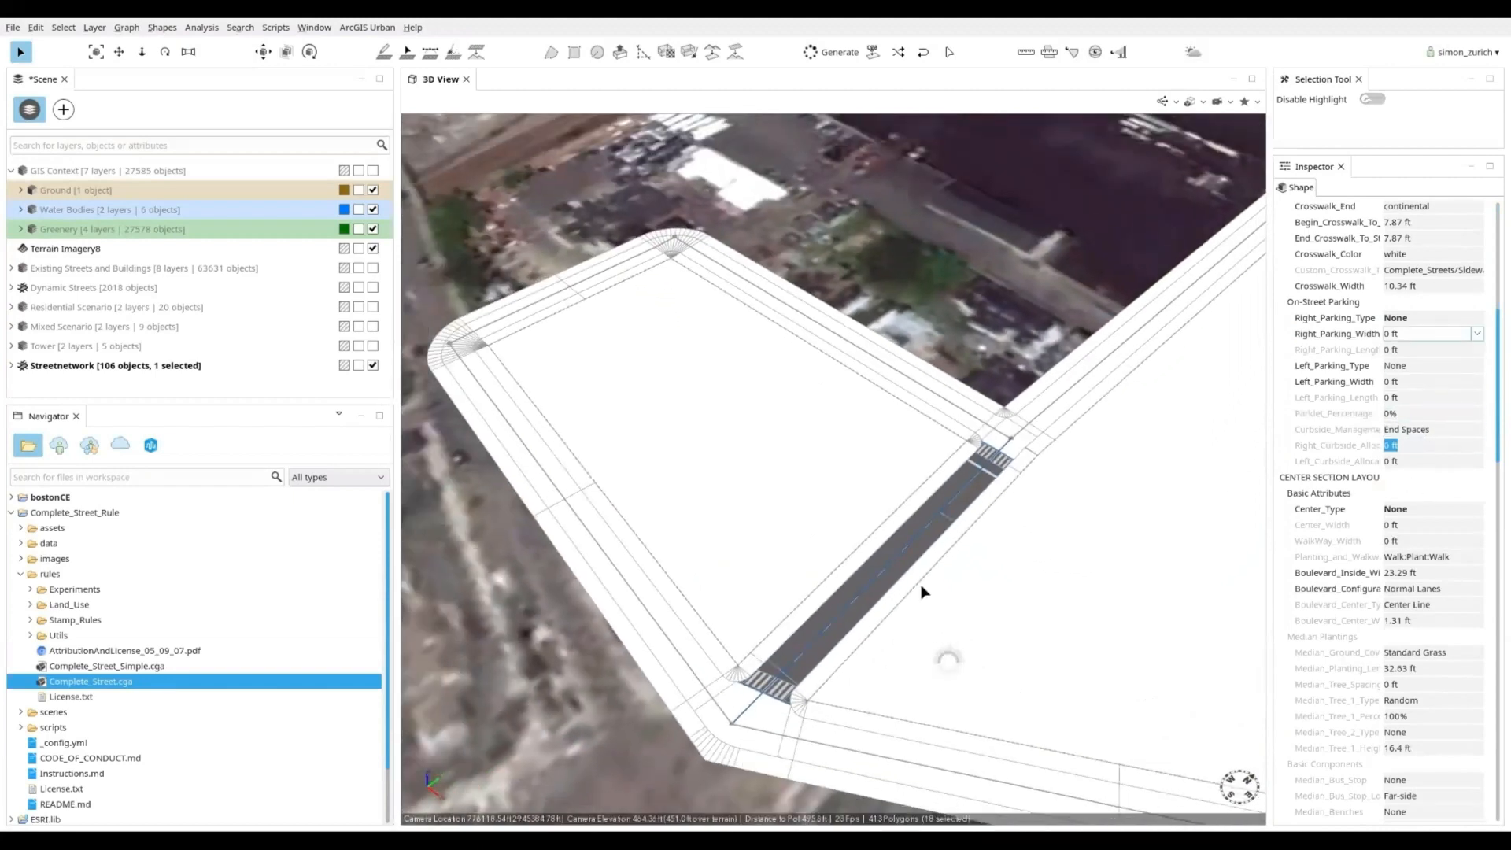
middle_click_drag(959, 603, 939, 527)
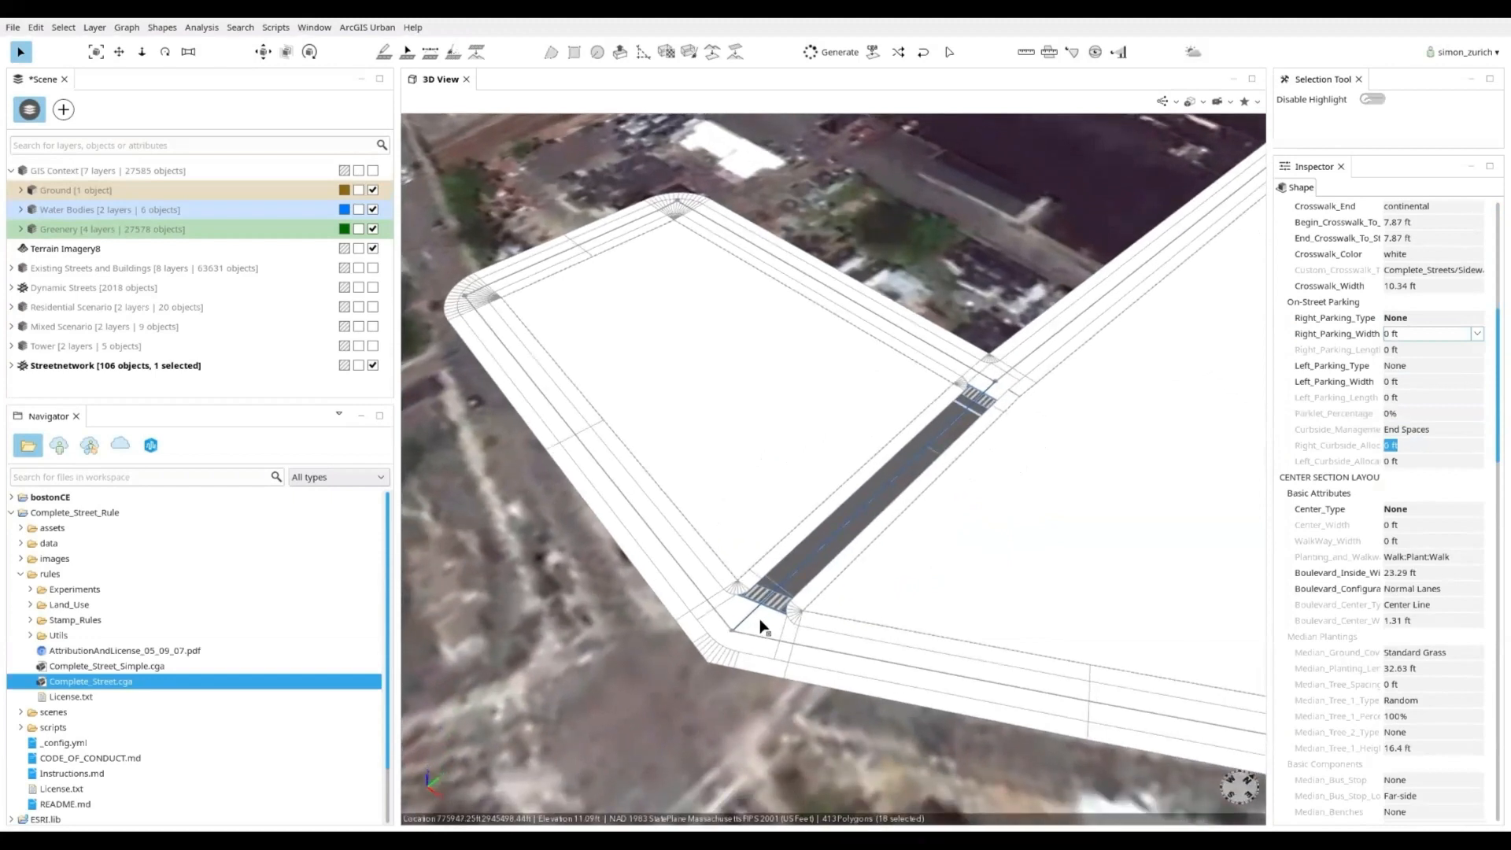
left_click(789, 641, "shift")
left_click(804, 604, "shift")
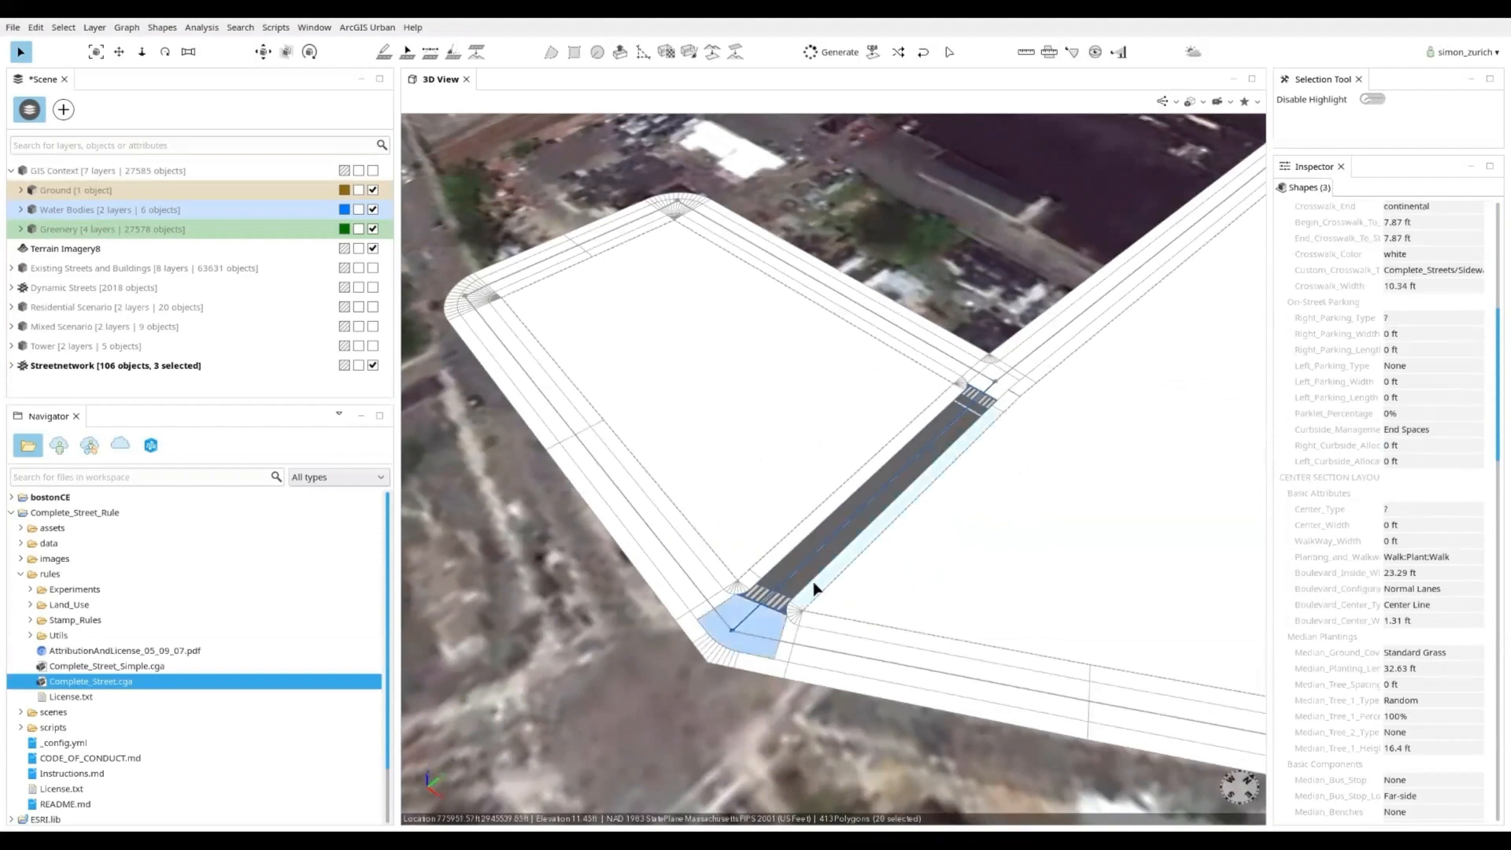
right_click(814, 588)
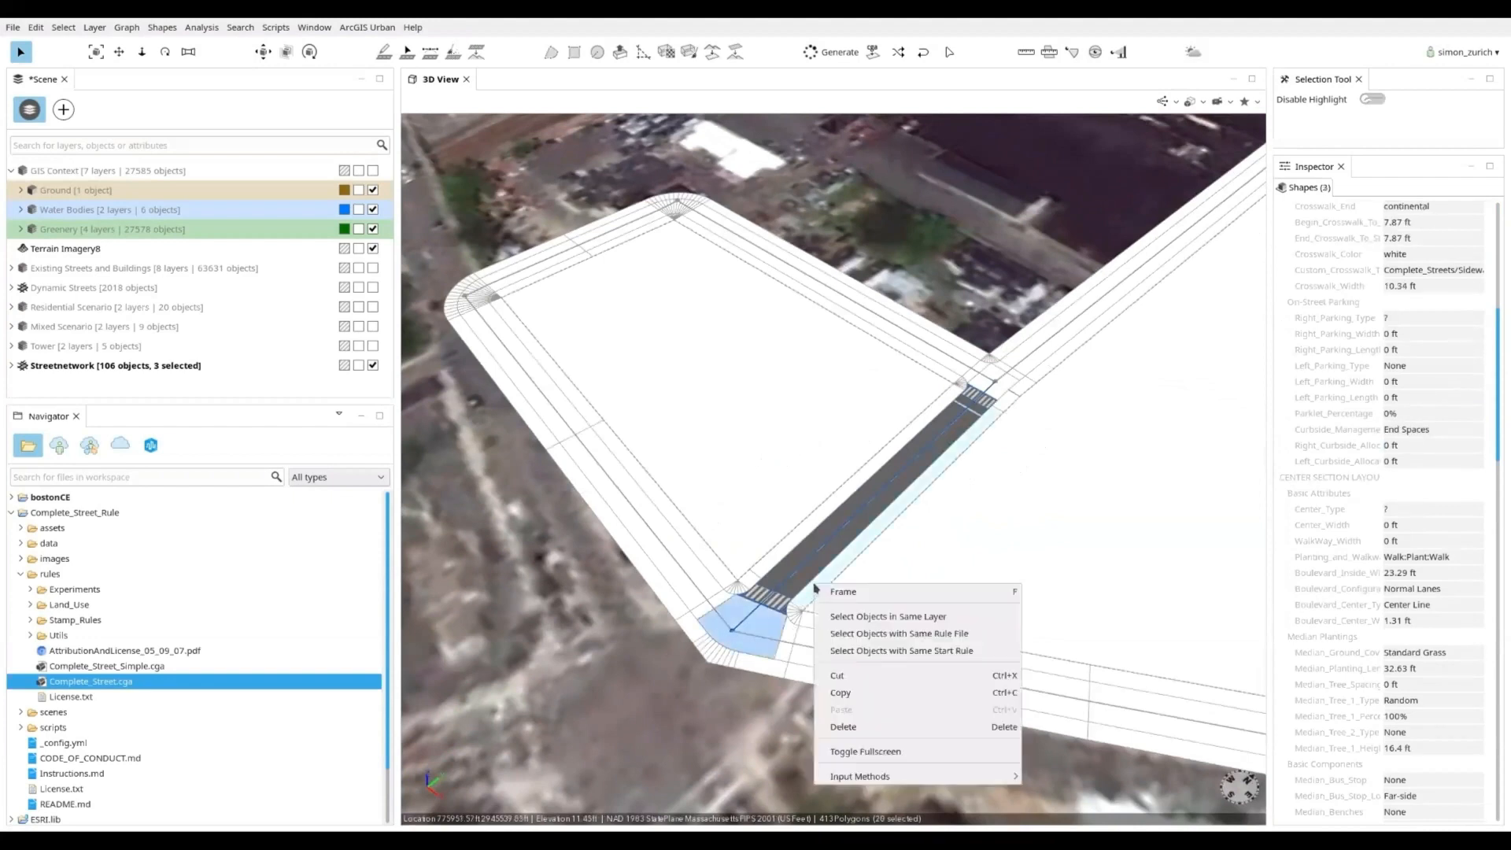
left_click(911, 651)
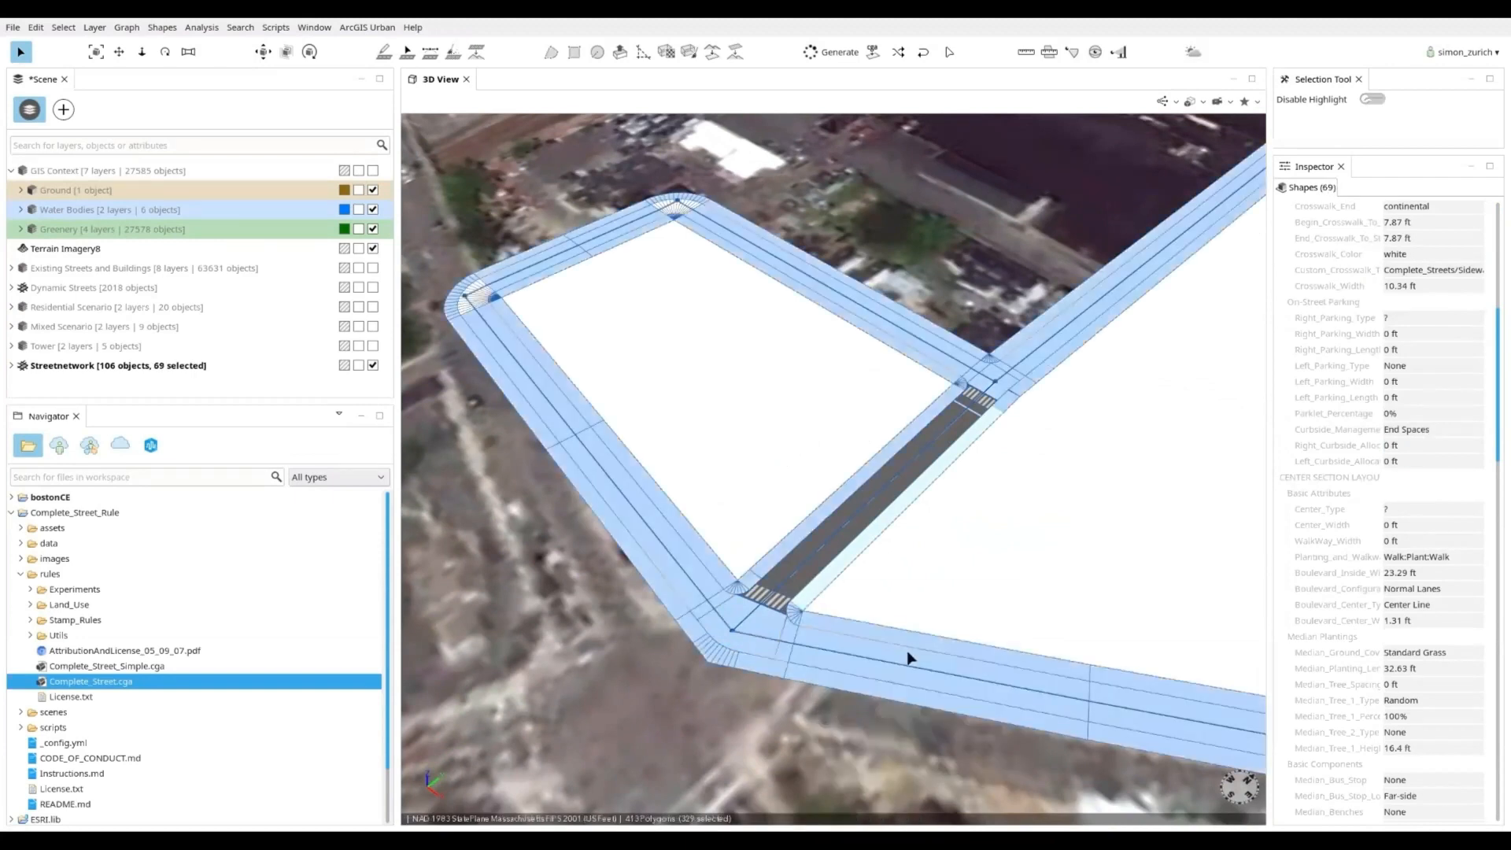
mouse_move(151, 686)
left_mouse_down()
mouse_move(371, 592)
mouse_move(708, 558)
mouse_move(791, 603)
mouse_move(848, 608)
mouse_move(914, 590)
mouse_move(960, 545)
left_mouse_up()
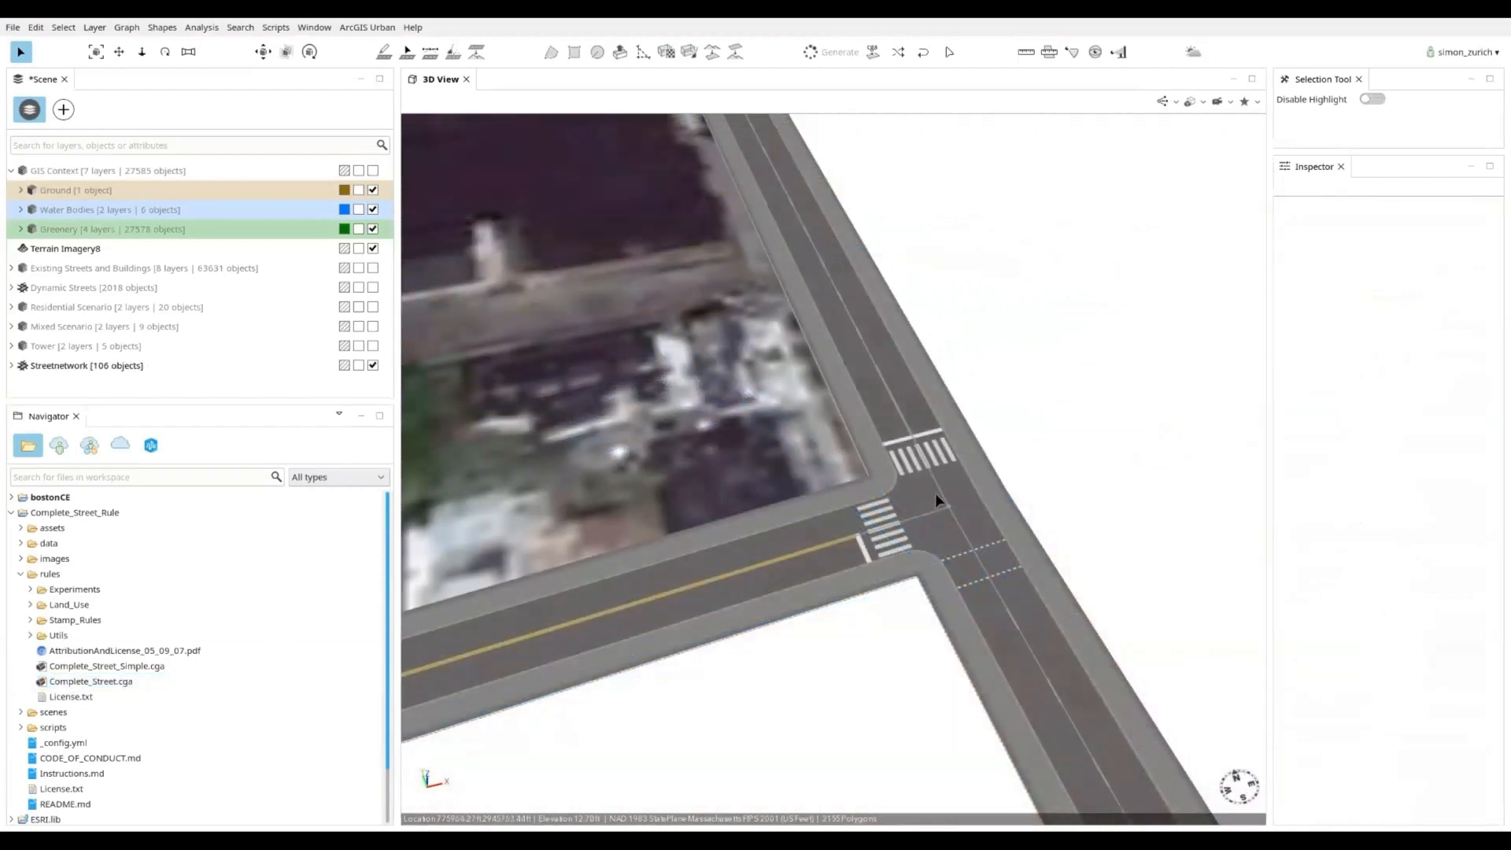
Step: Select the street node at the T-junction with the crosswalks and reposition it with the Transform Move tool
left_click(966, 519)
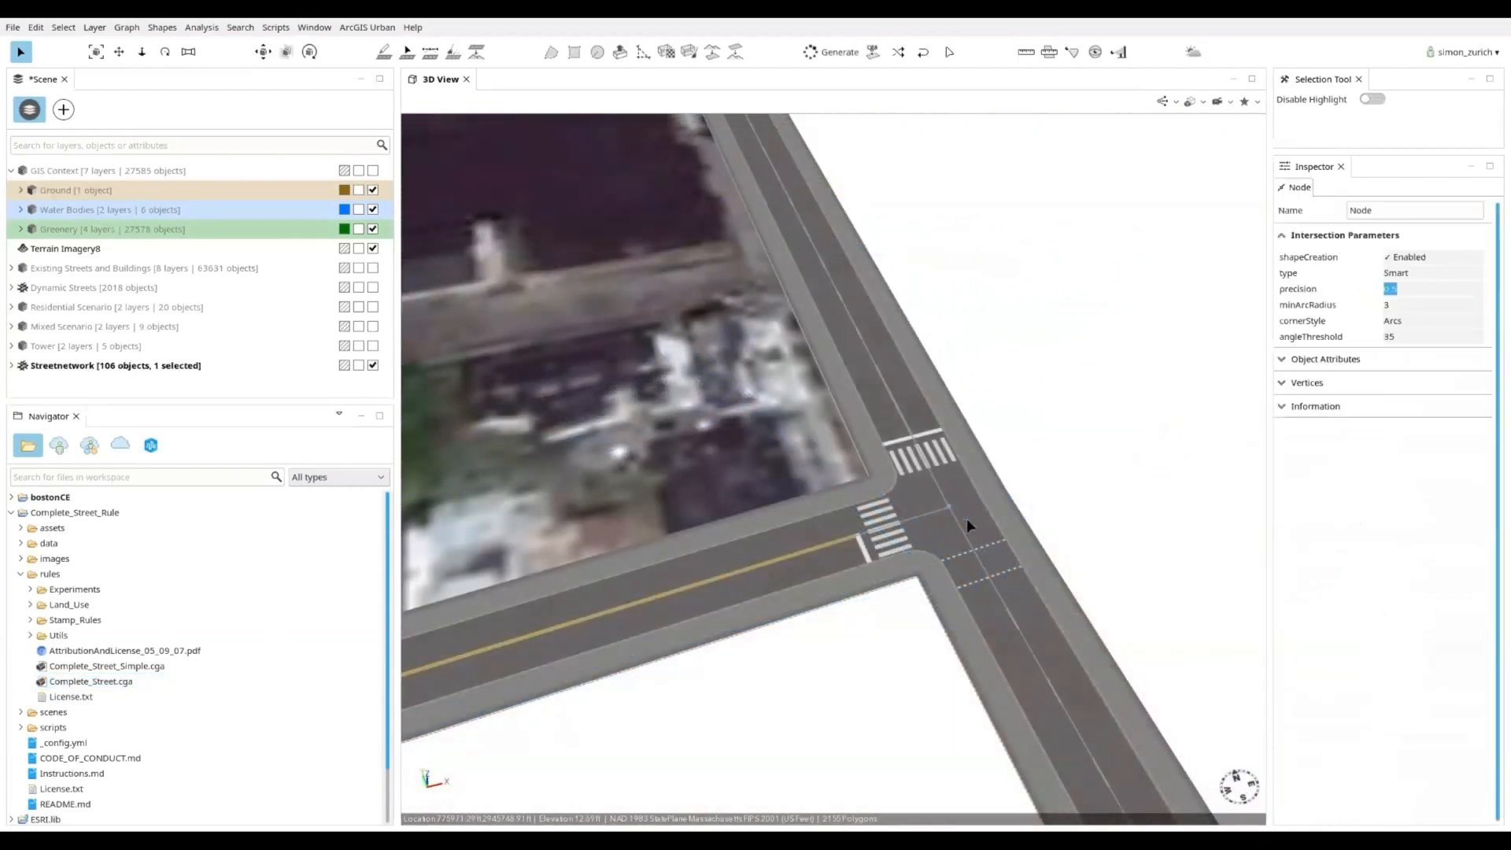
left_click(263, 51)
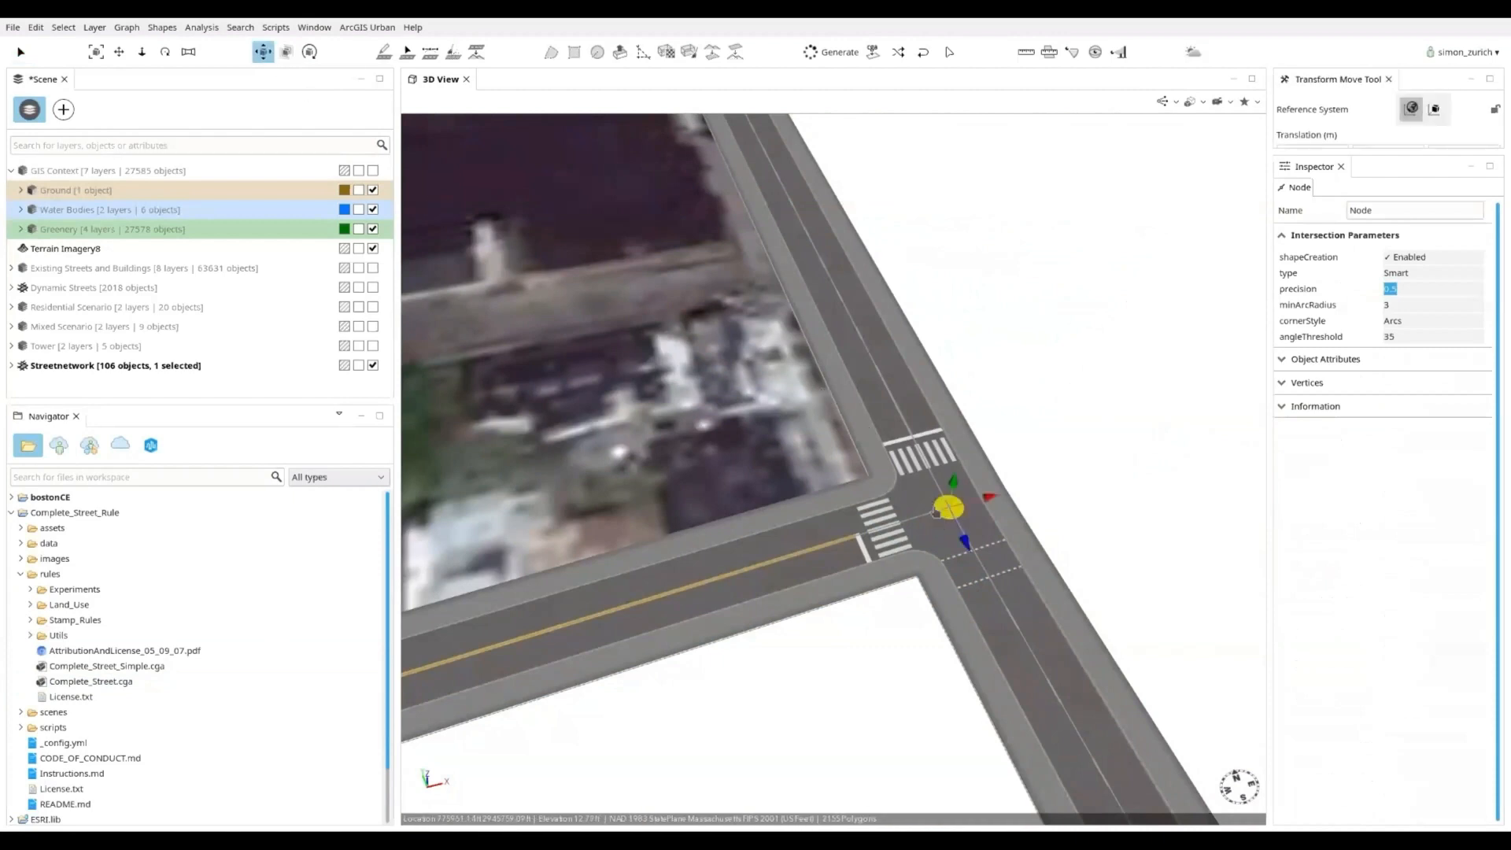
left_click_drag(950, 516, 855, 493)
left_click_drag(845, 574, 957, 473)
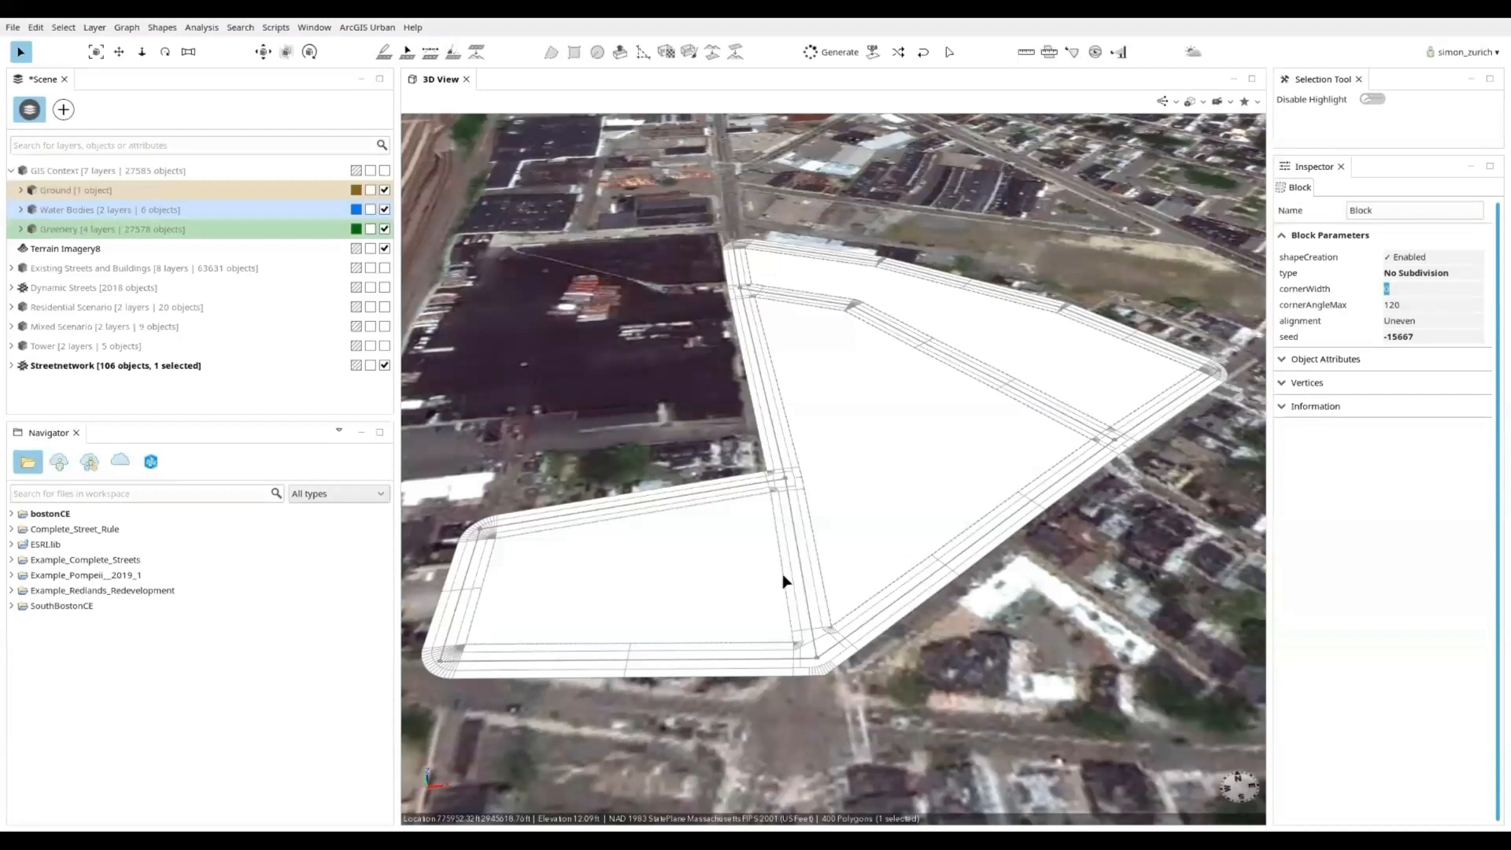
Step: Set the small western block to Recursive Subdivision and the large triangular block to Offset Subdivision
left_click(1432, 275)
left_click(1433, 292)
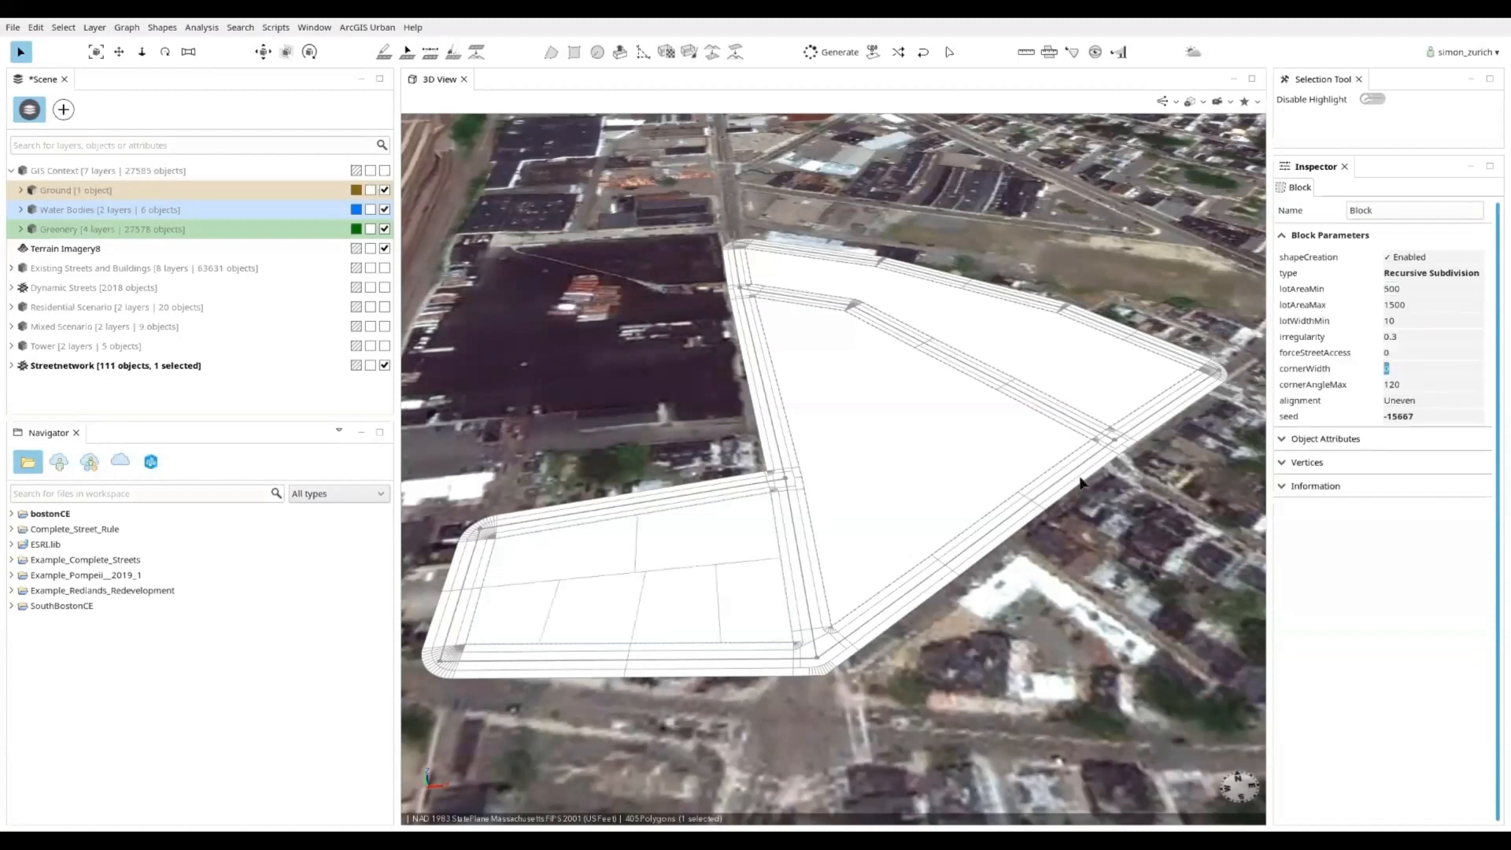
left_click(813, 526)
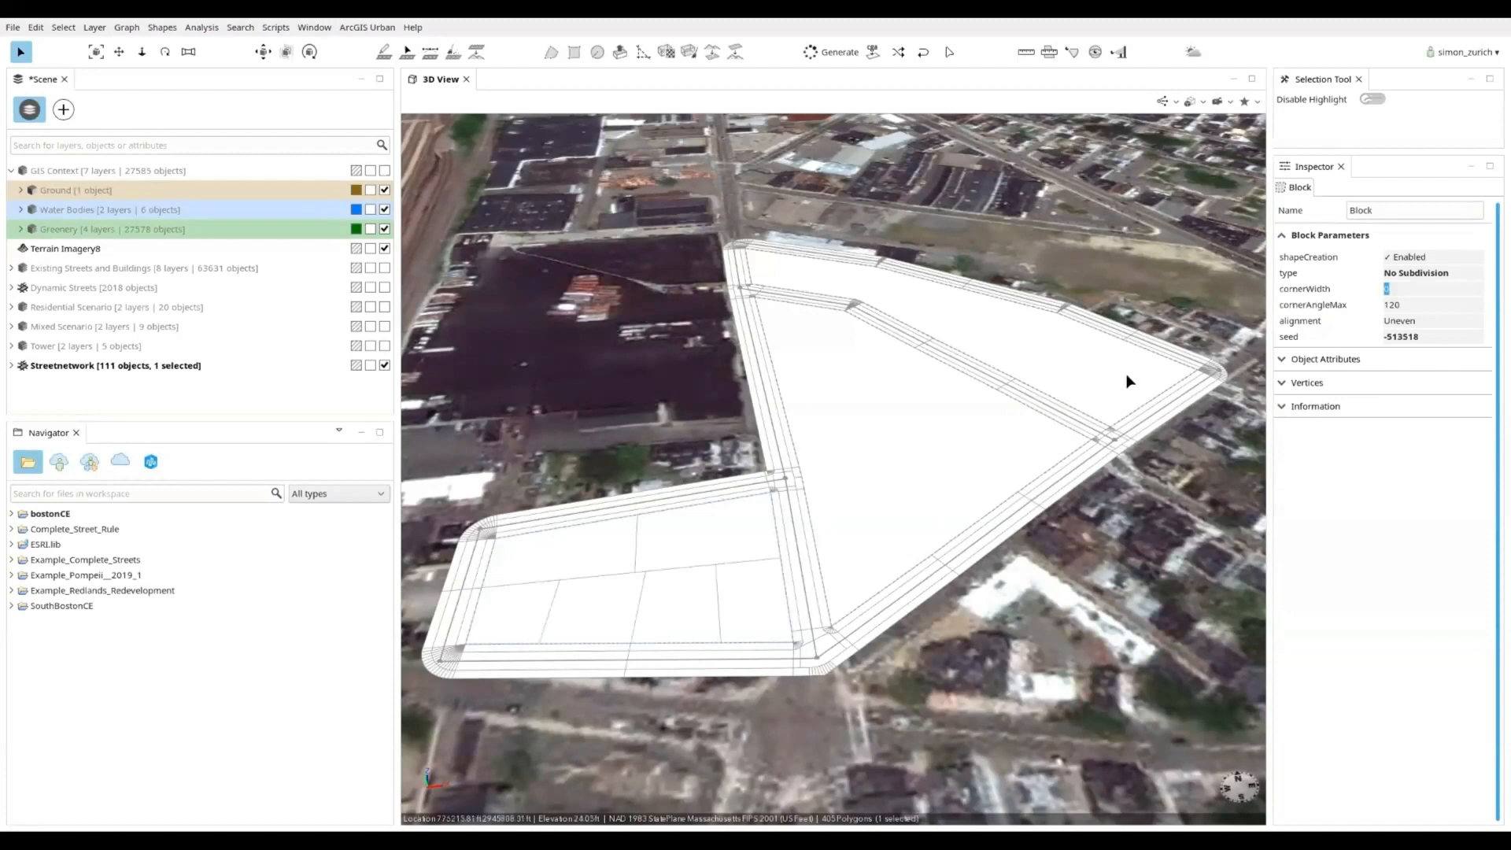
left_click(1454, 277)
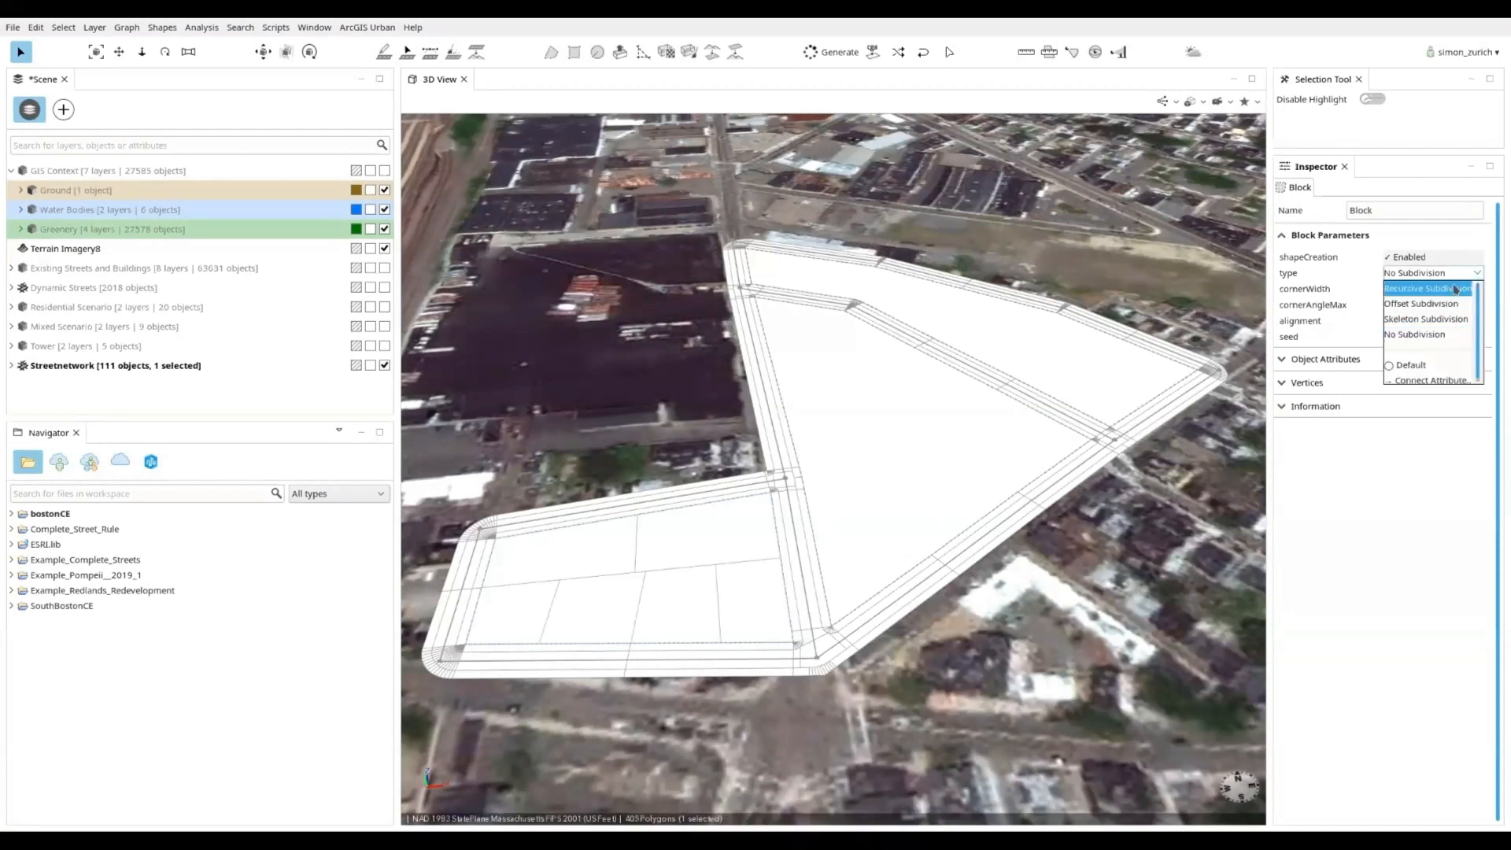
left_click(1421, 304)
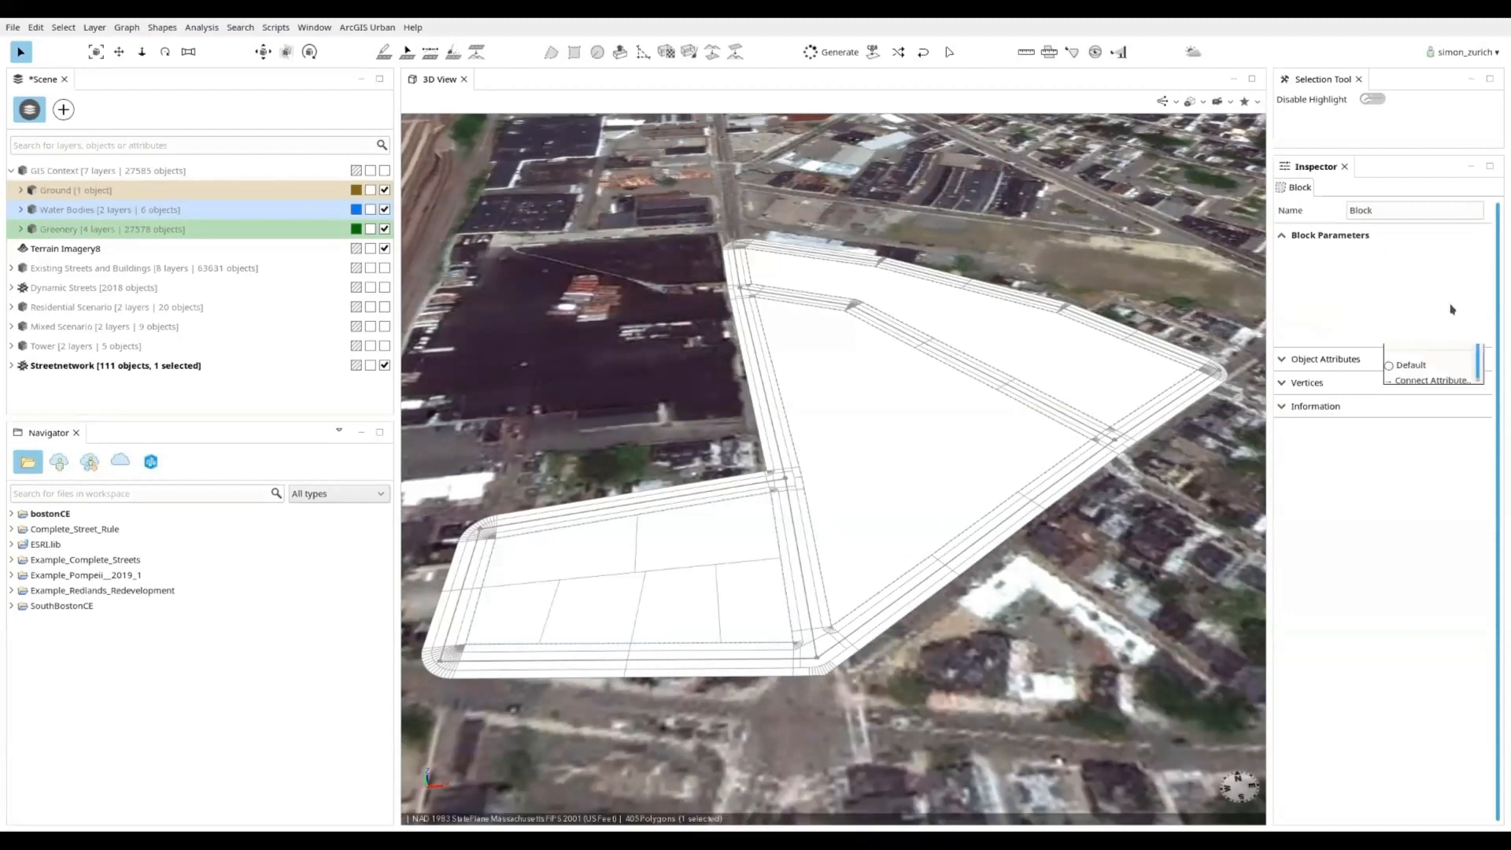
Step: Set the narrow block on the far side of the large triangular block to Skeleton Subdivision
left_click(1055, 398)
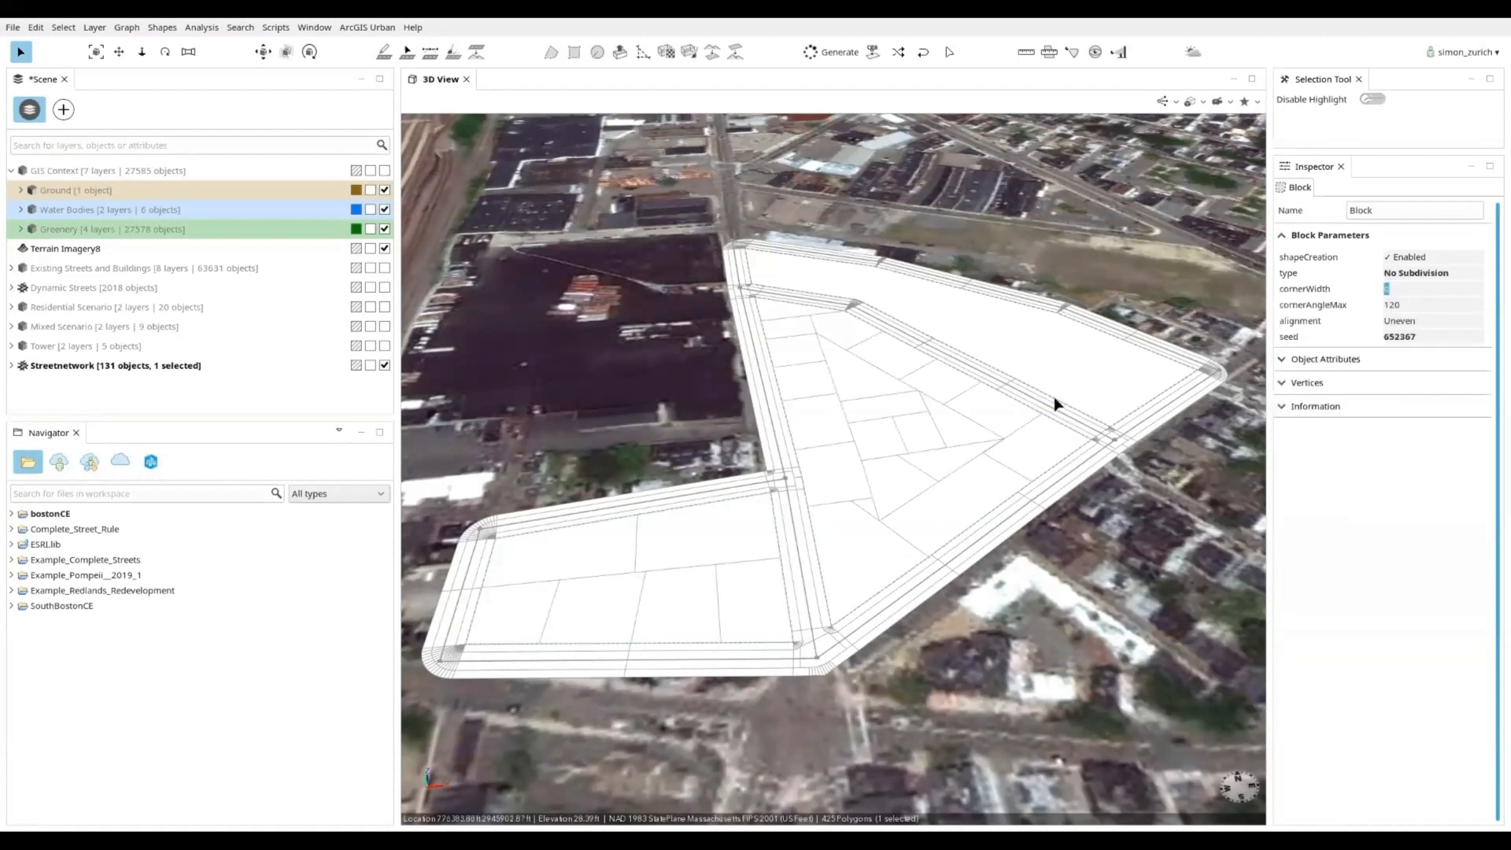
left_click(1432, 275)
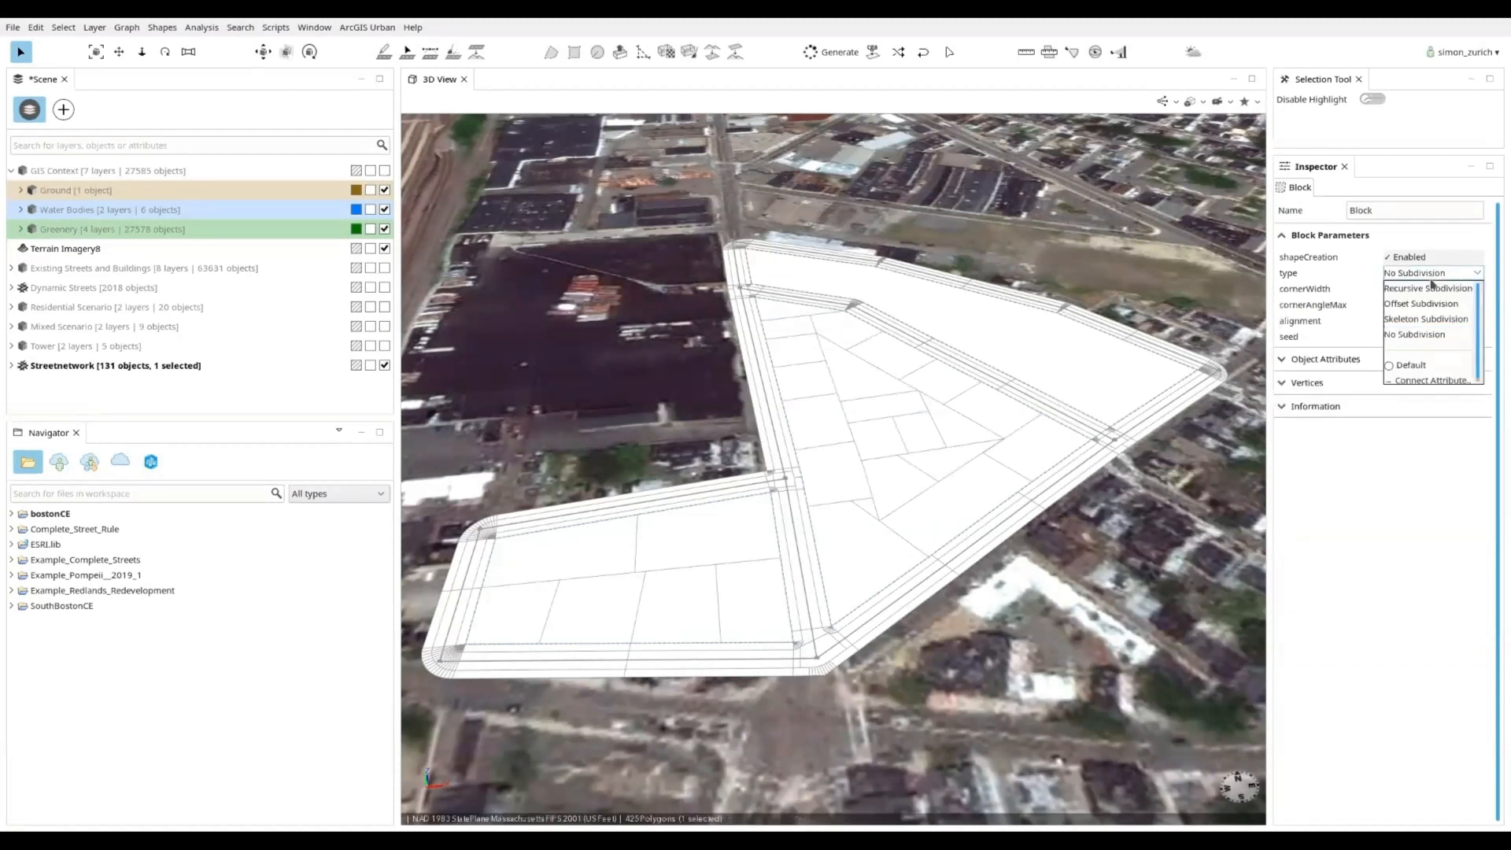
left_click(1426, 319)
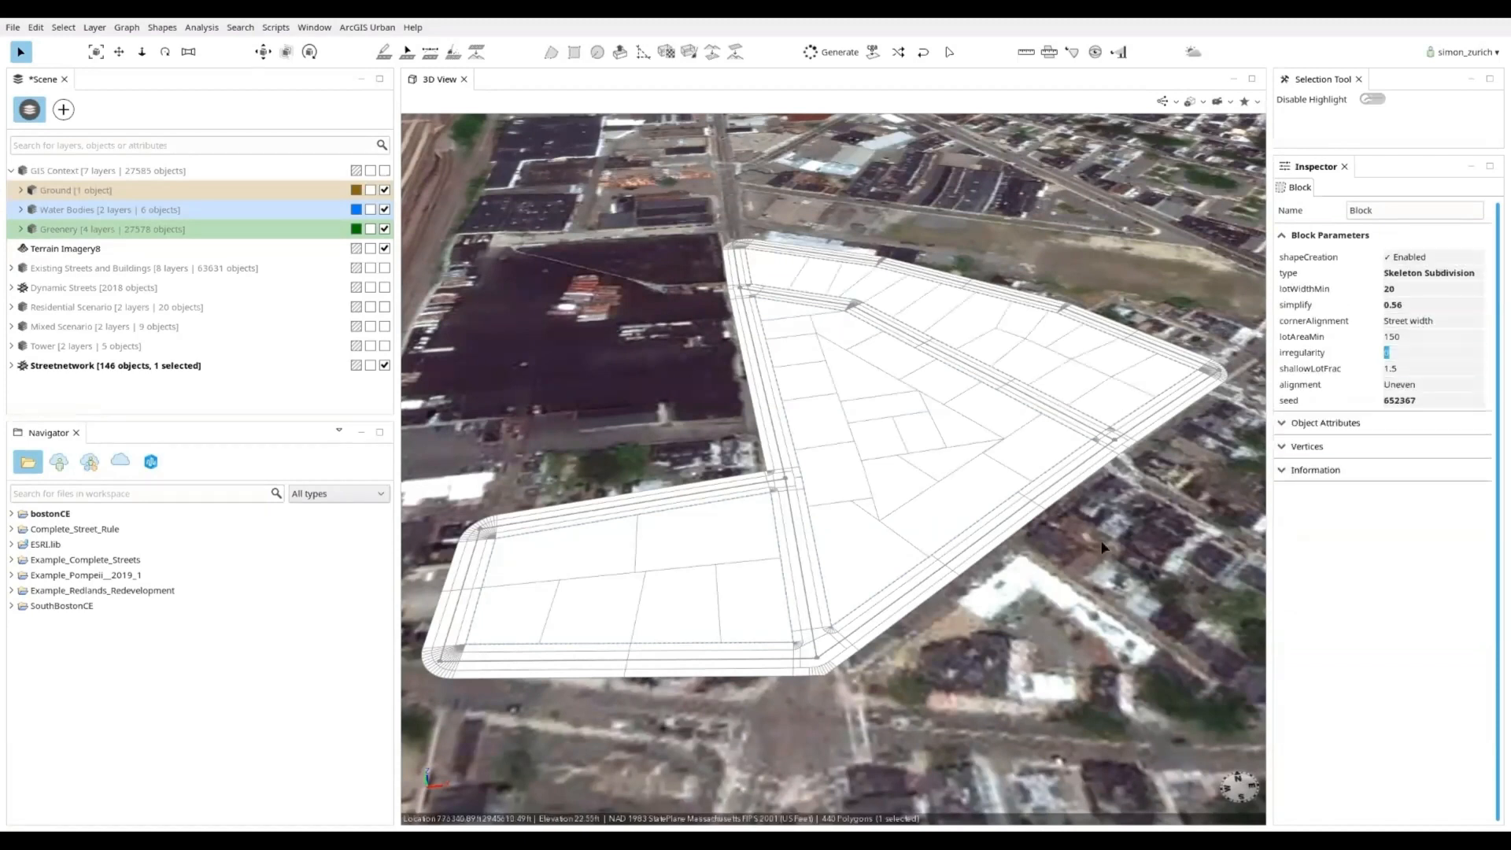
Step: Set the lotAreaMax of the small western block to 900
left_click(782, 575)
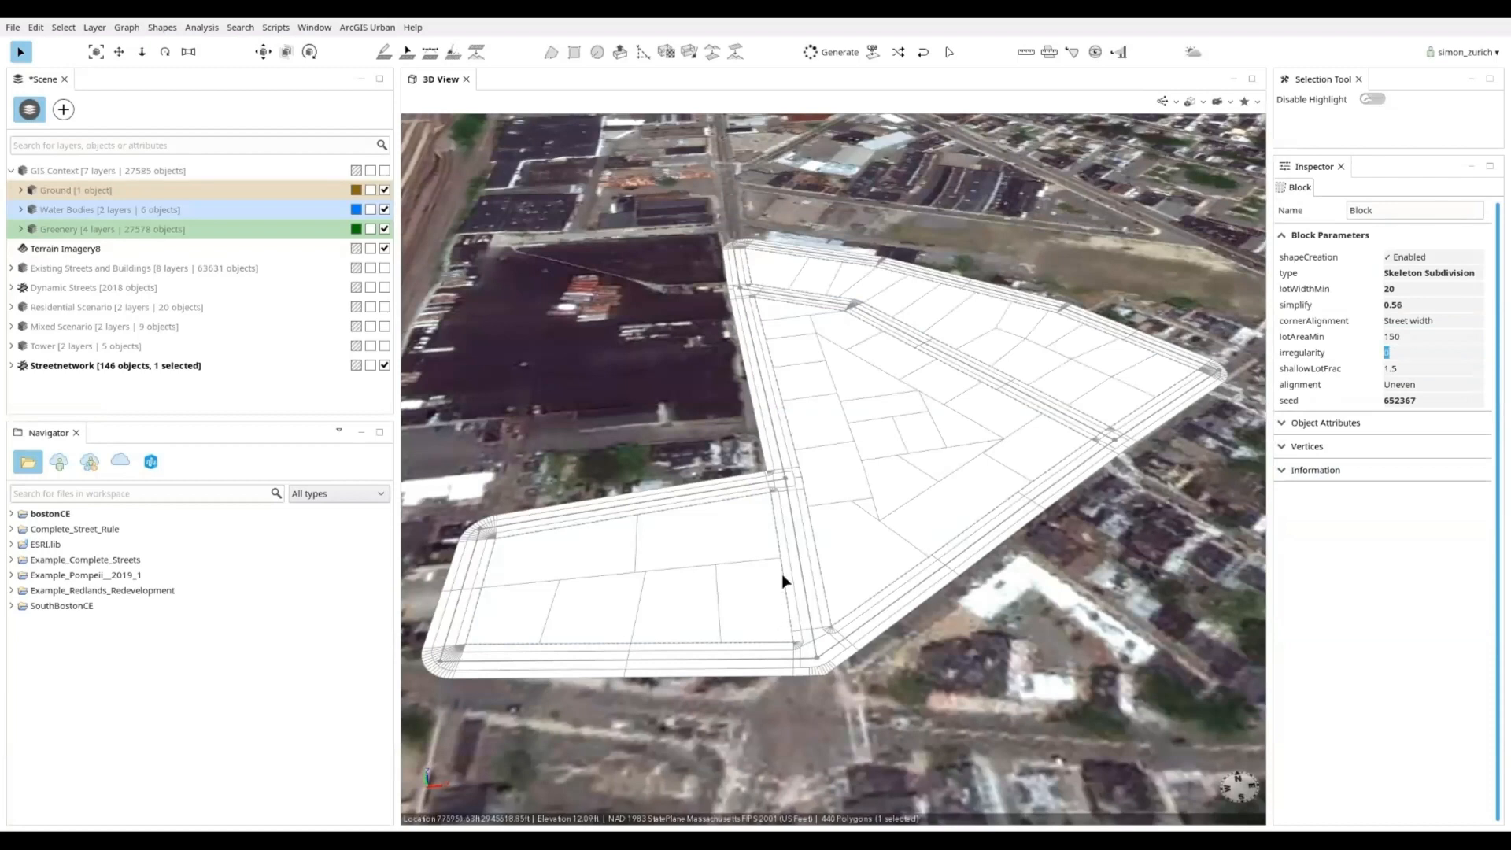
key("ctrl+z")
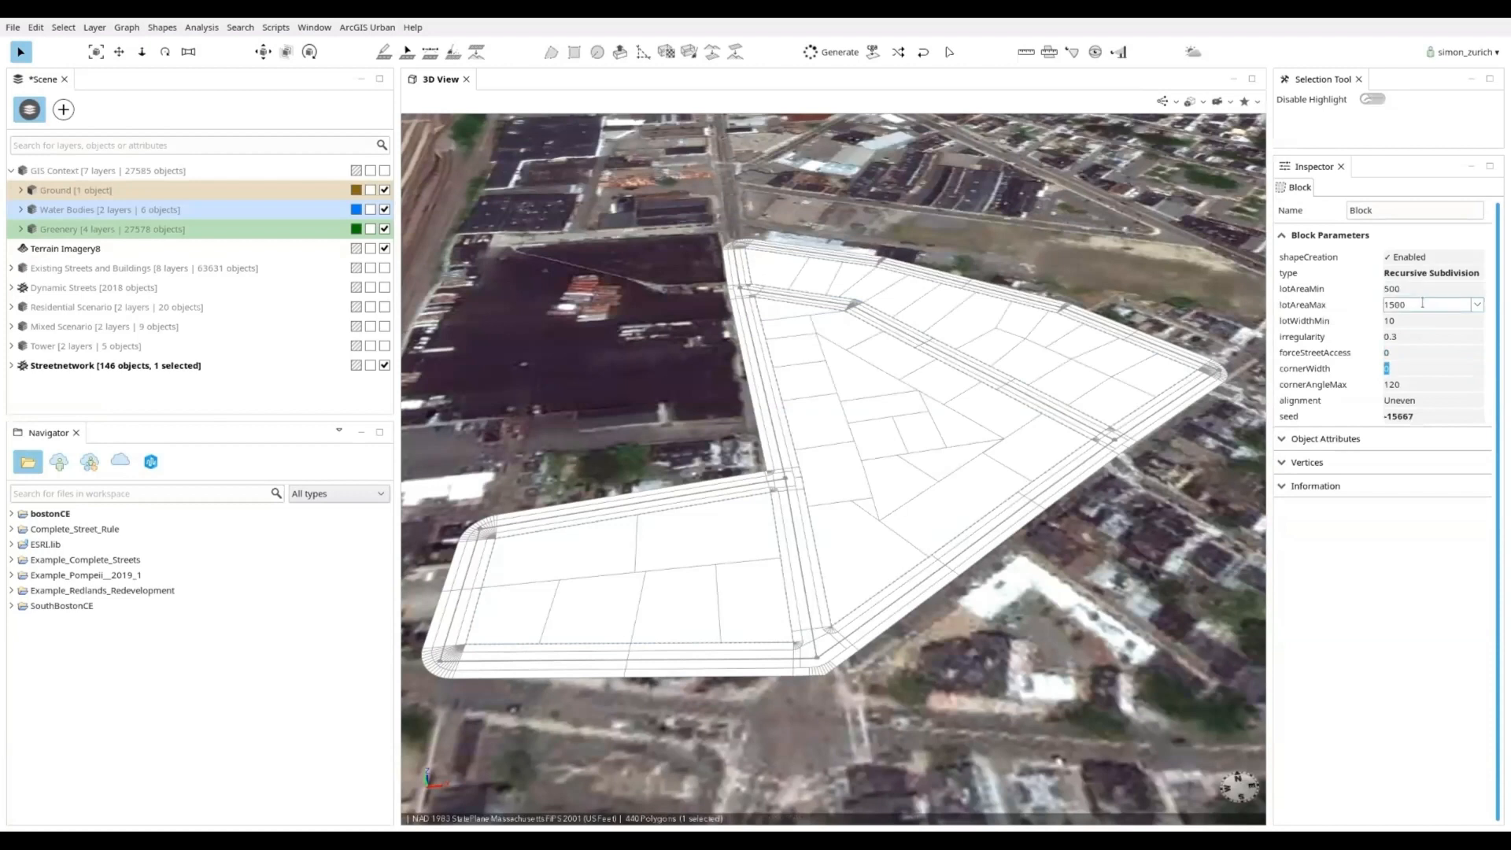
left_click(1397, 304)
type("900")
key("Return")
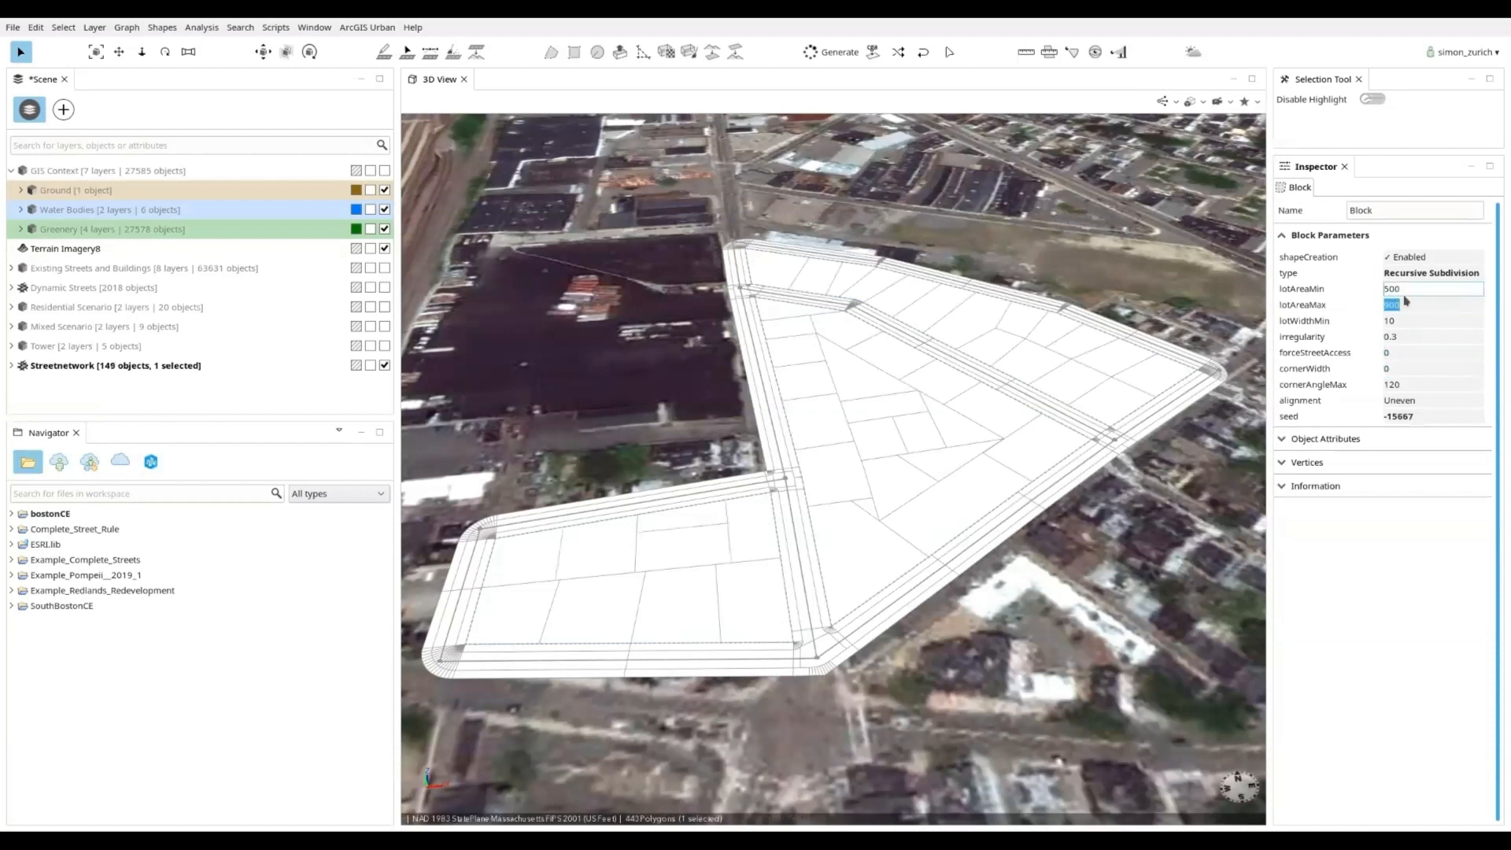
Step: Try a lotWidthMin of 4 on the small western block and restore it to 10
left_click(1410, 321)
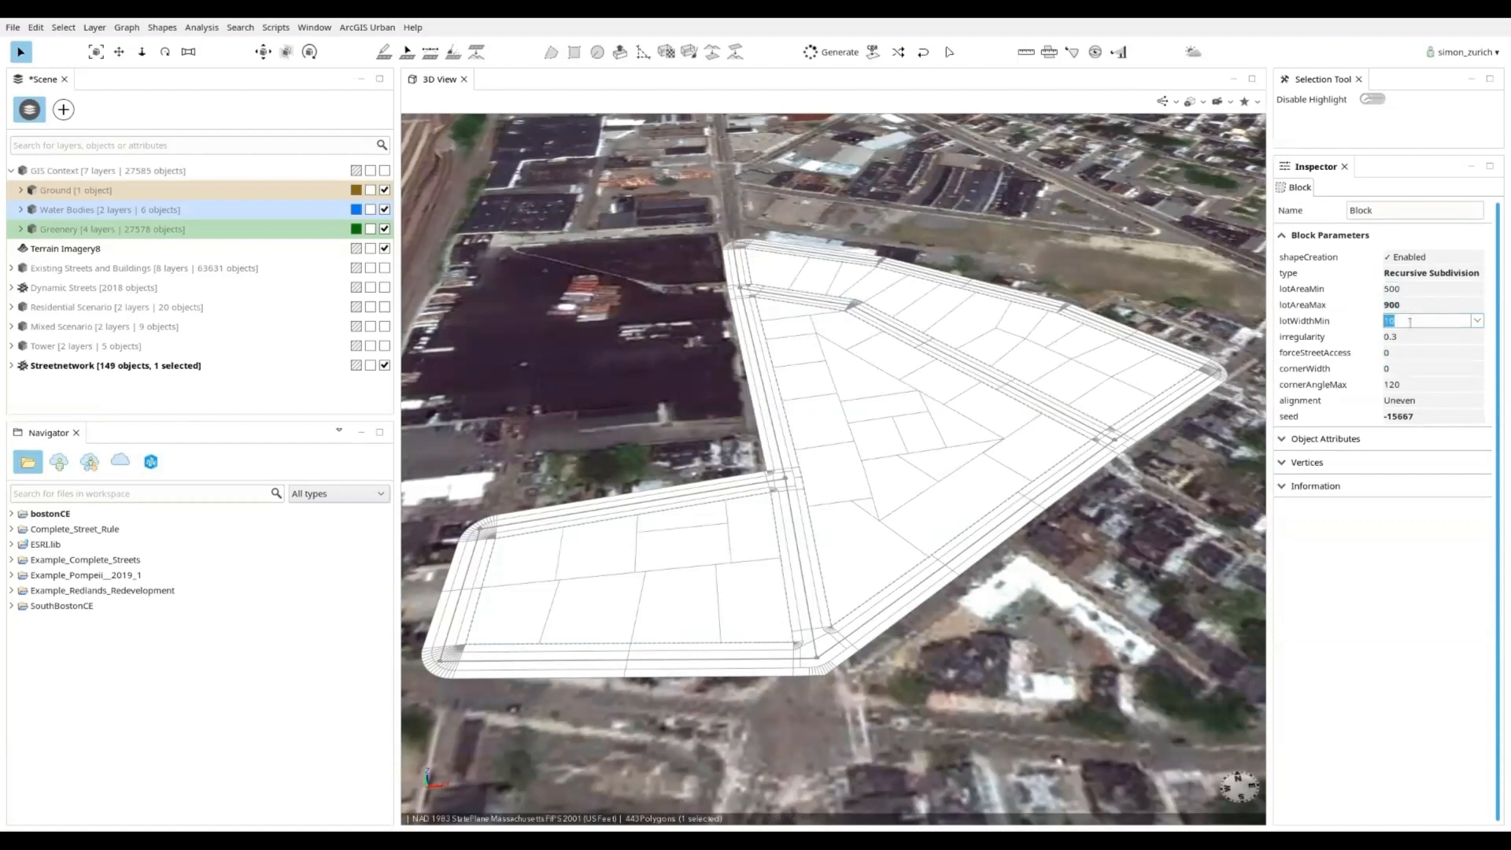
type("4")
key("Return")
type("10")
key("Return")
Step: Raise the simplify value of the narrow block that uses Skeleton Subdivision
left_click(1083, 417)
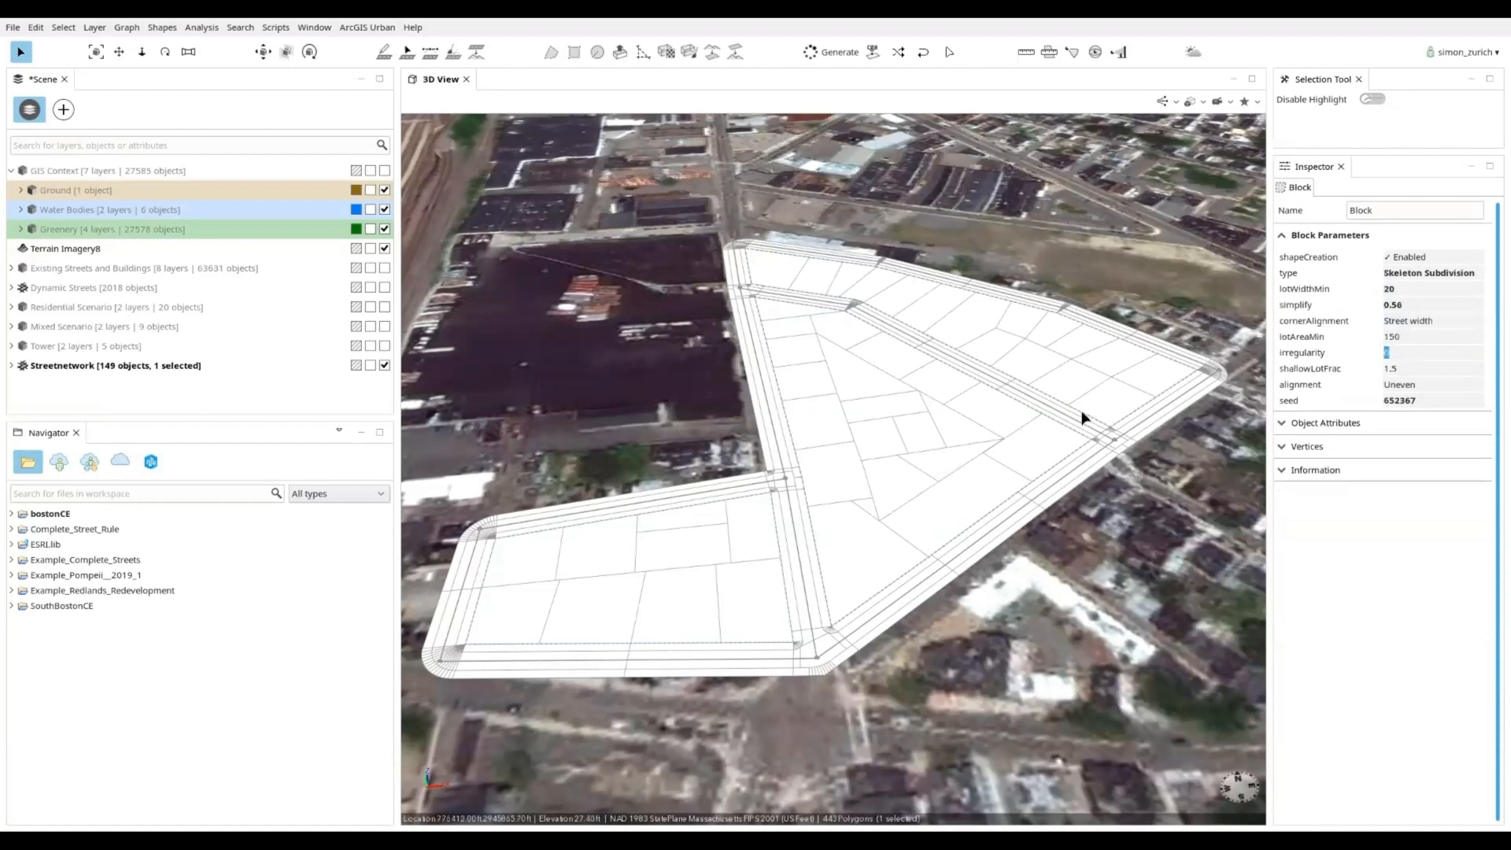
left_click(1432, 305)
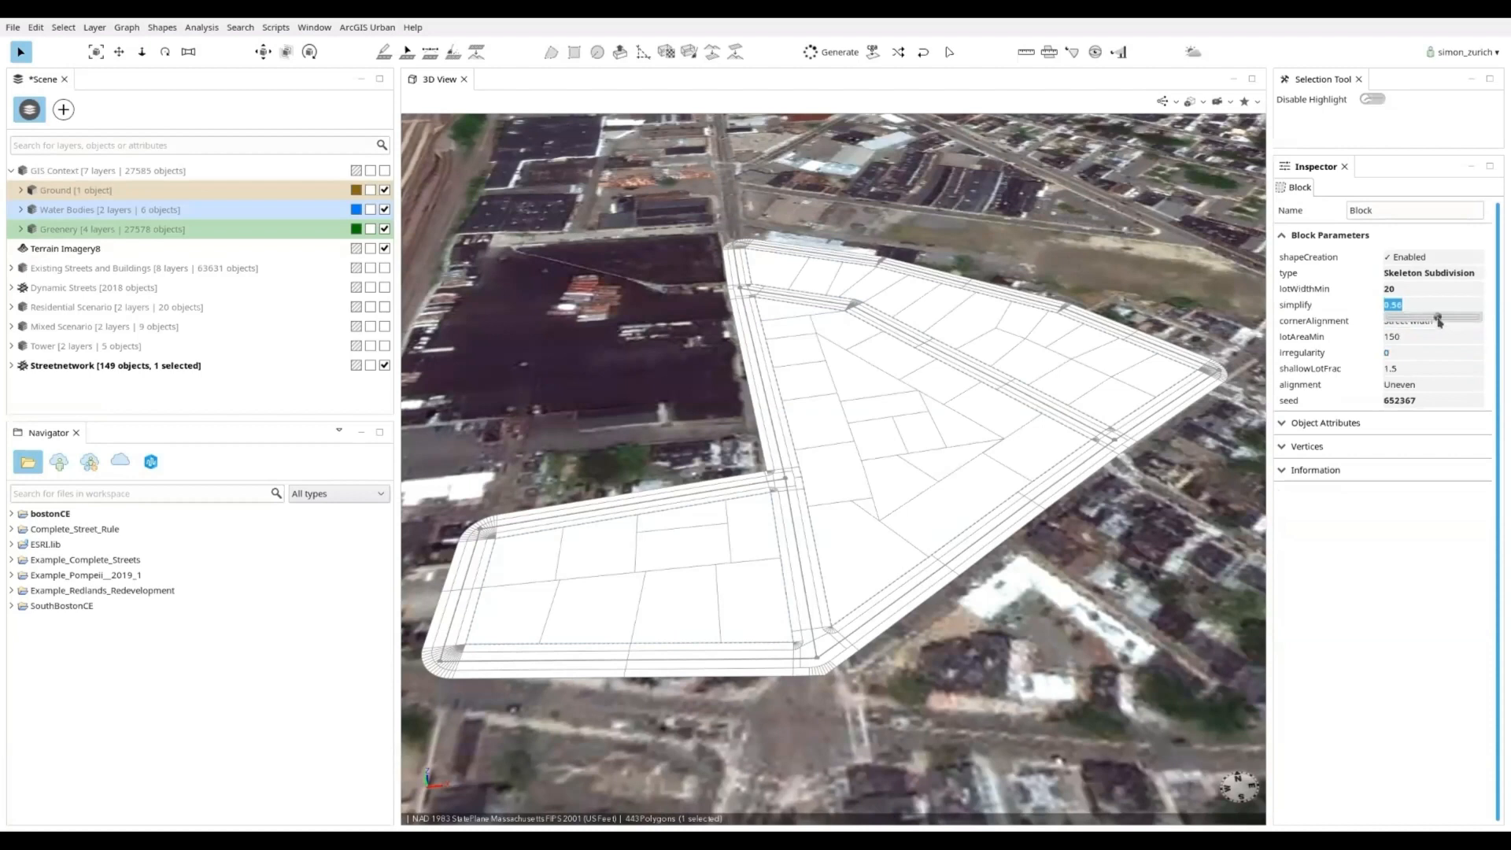
left_click_drag(1438, 319, 1508, 320)
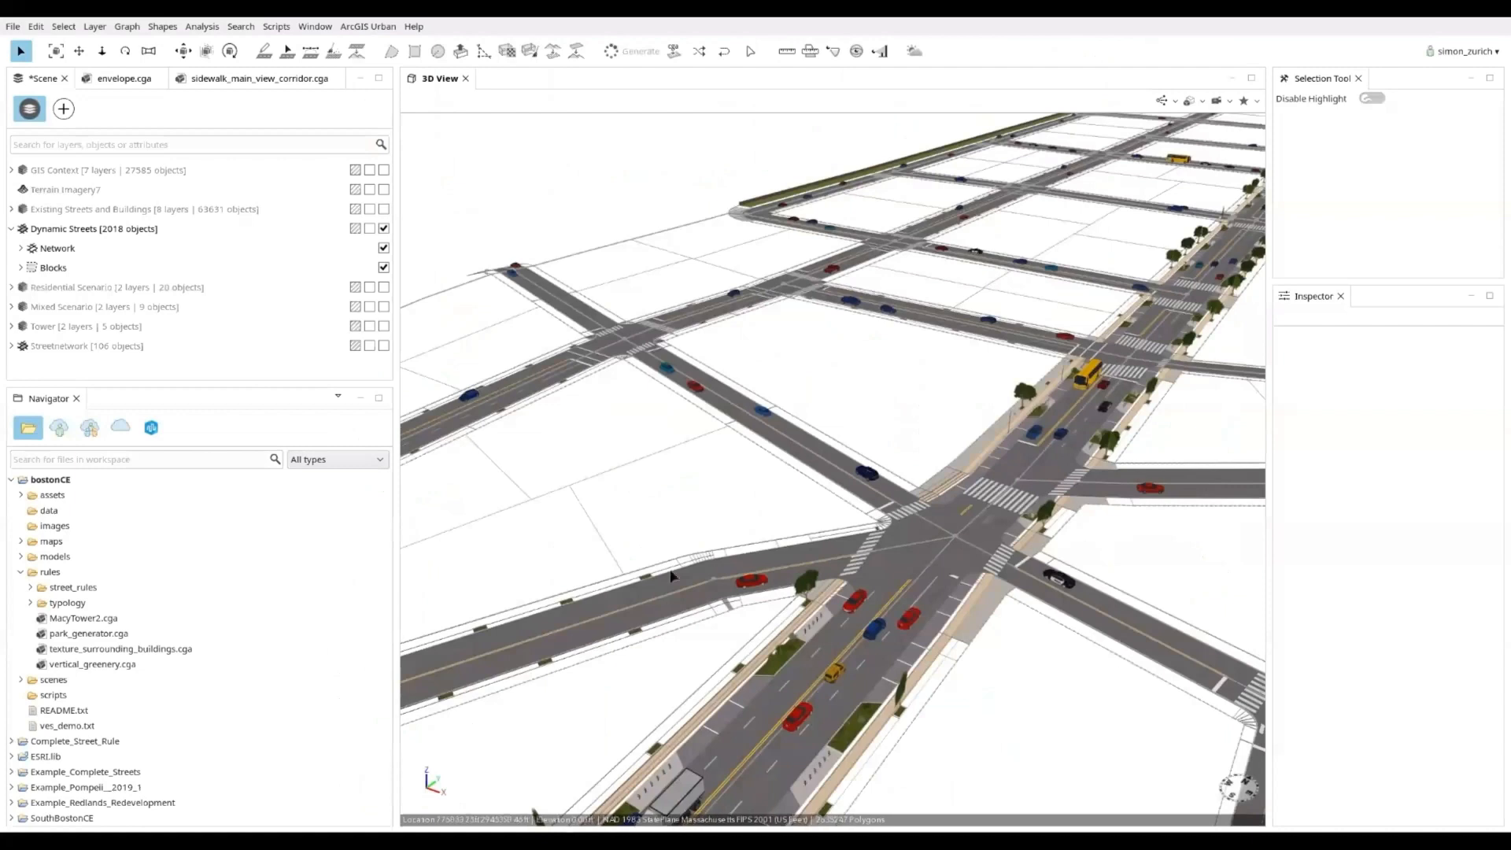
Step: Generate the tower from MacyTower2.cga on the large corner lot beside the main boulevard intersection
left_click(945, 402)
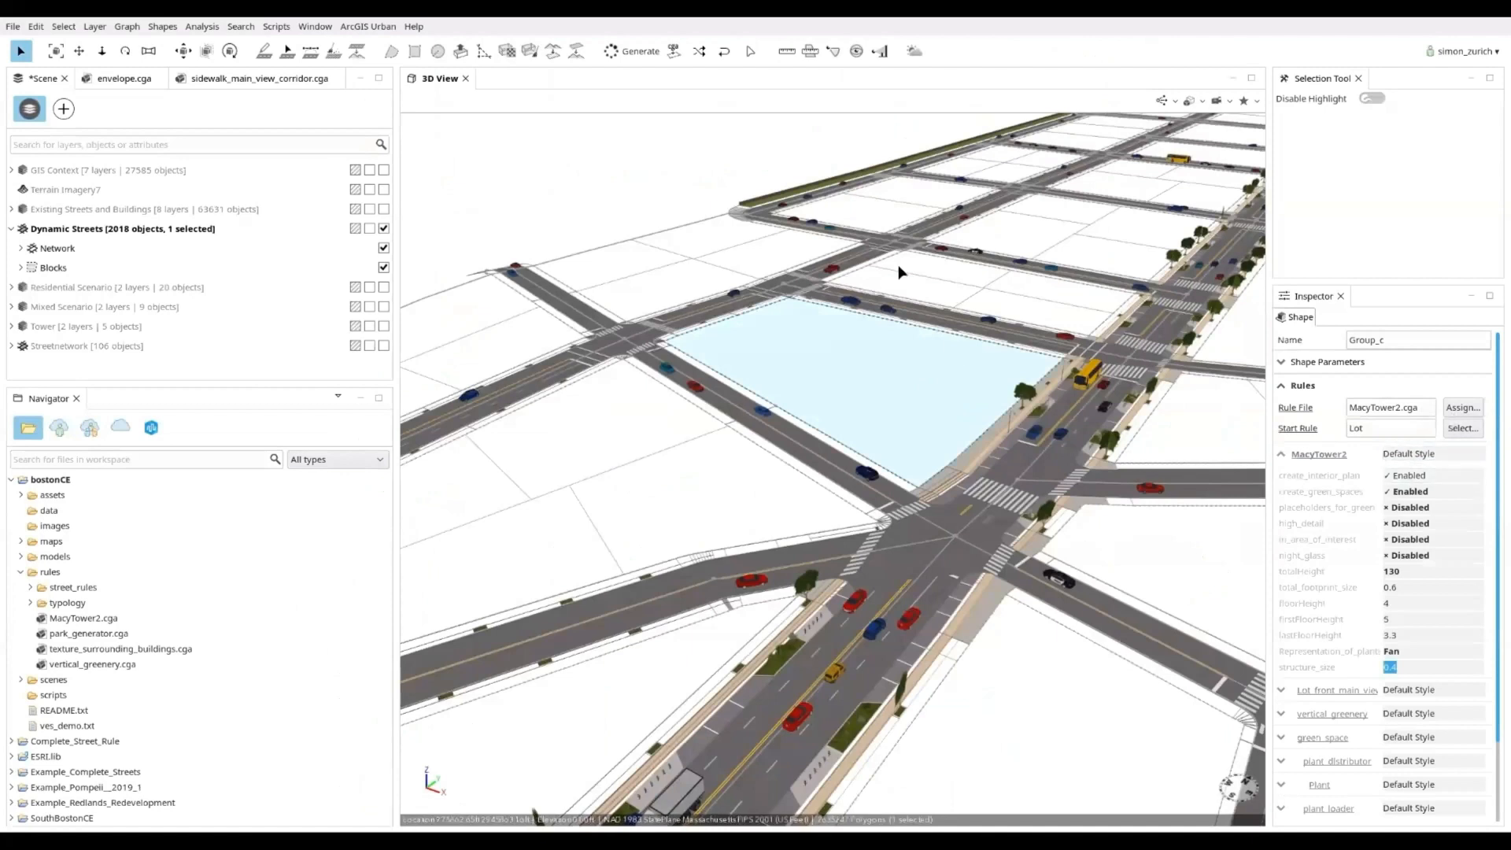
left_click(633, 52)
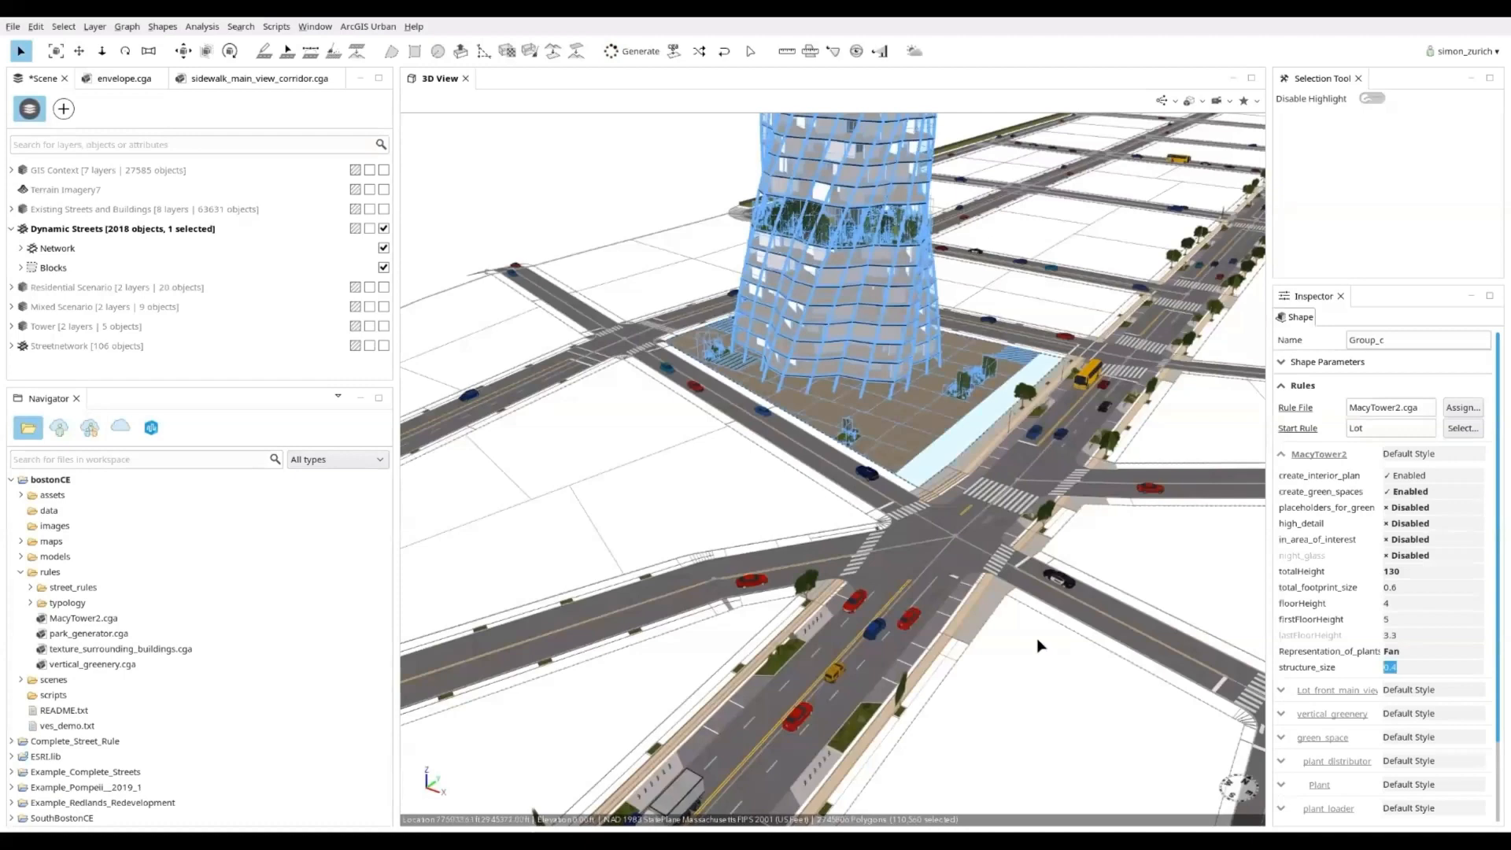
scroll(1040, 646, "down", 4)
left_click_drag(1041, 646, 1033, 539, "alt")
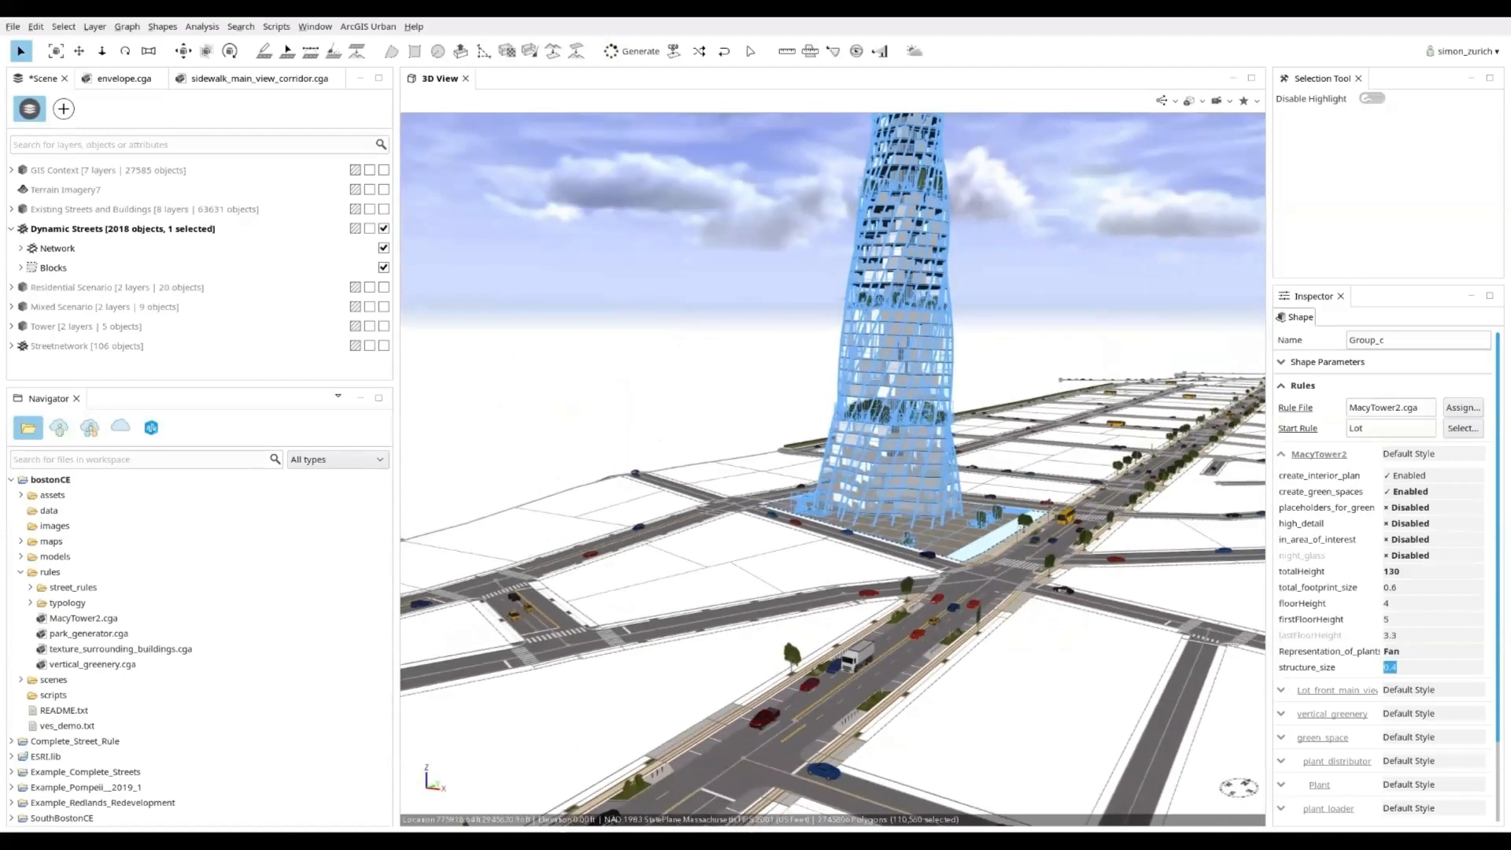
Step: Generate the envelope.cga building on the corner lot across the side street from the twisted tower
scroll(1032, 541, "down", 5)
scroll(1038, 489, "up", 5)
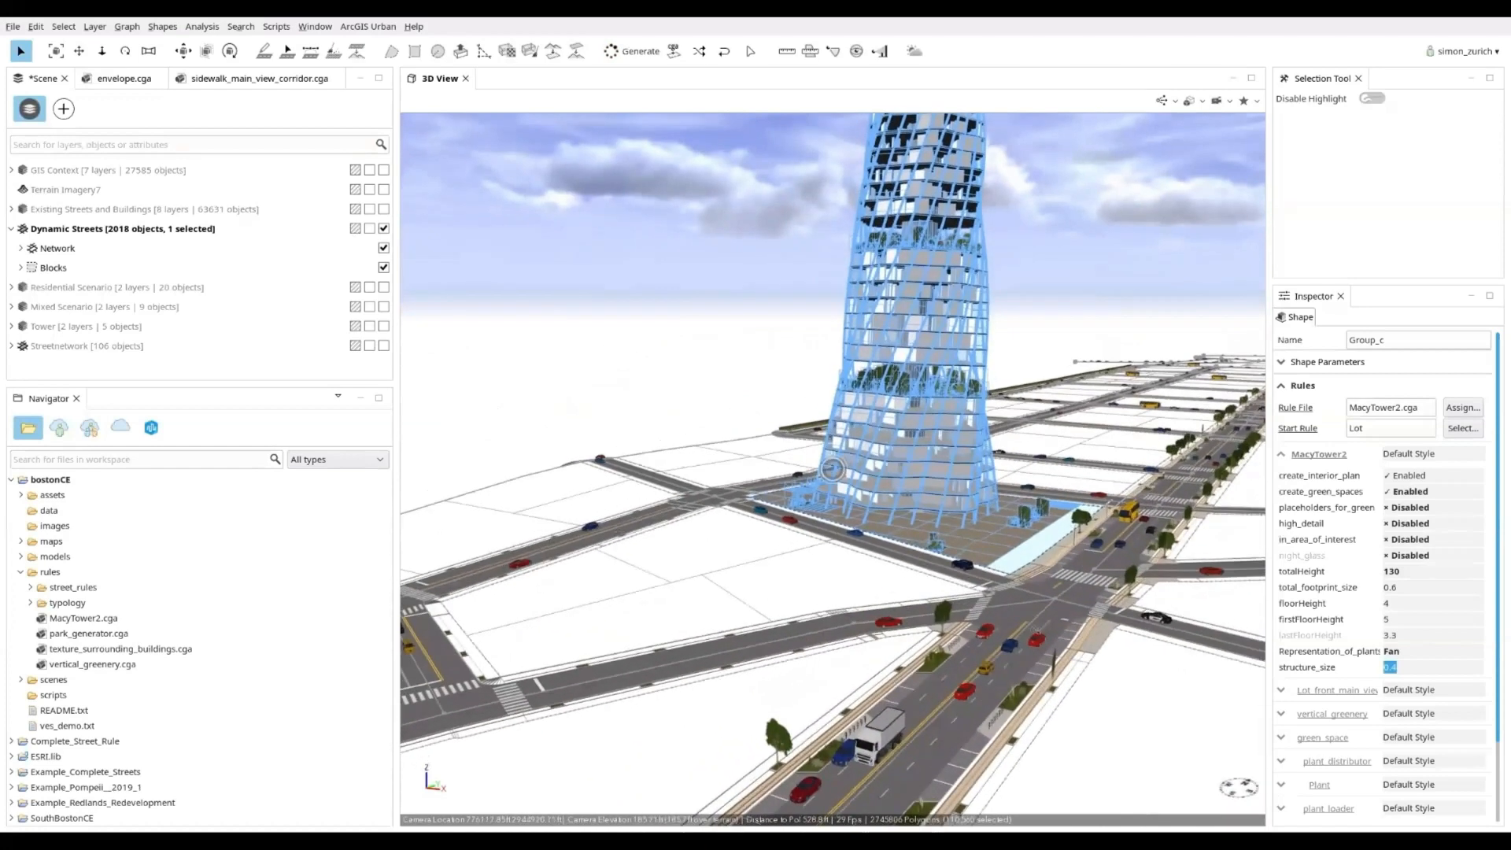
left_click(810, 573)
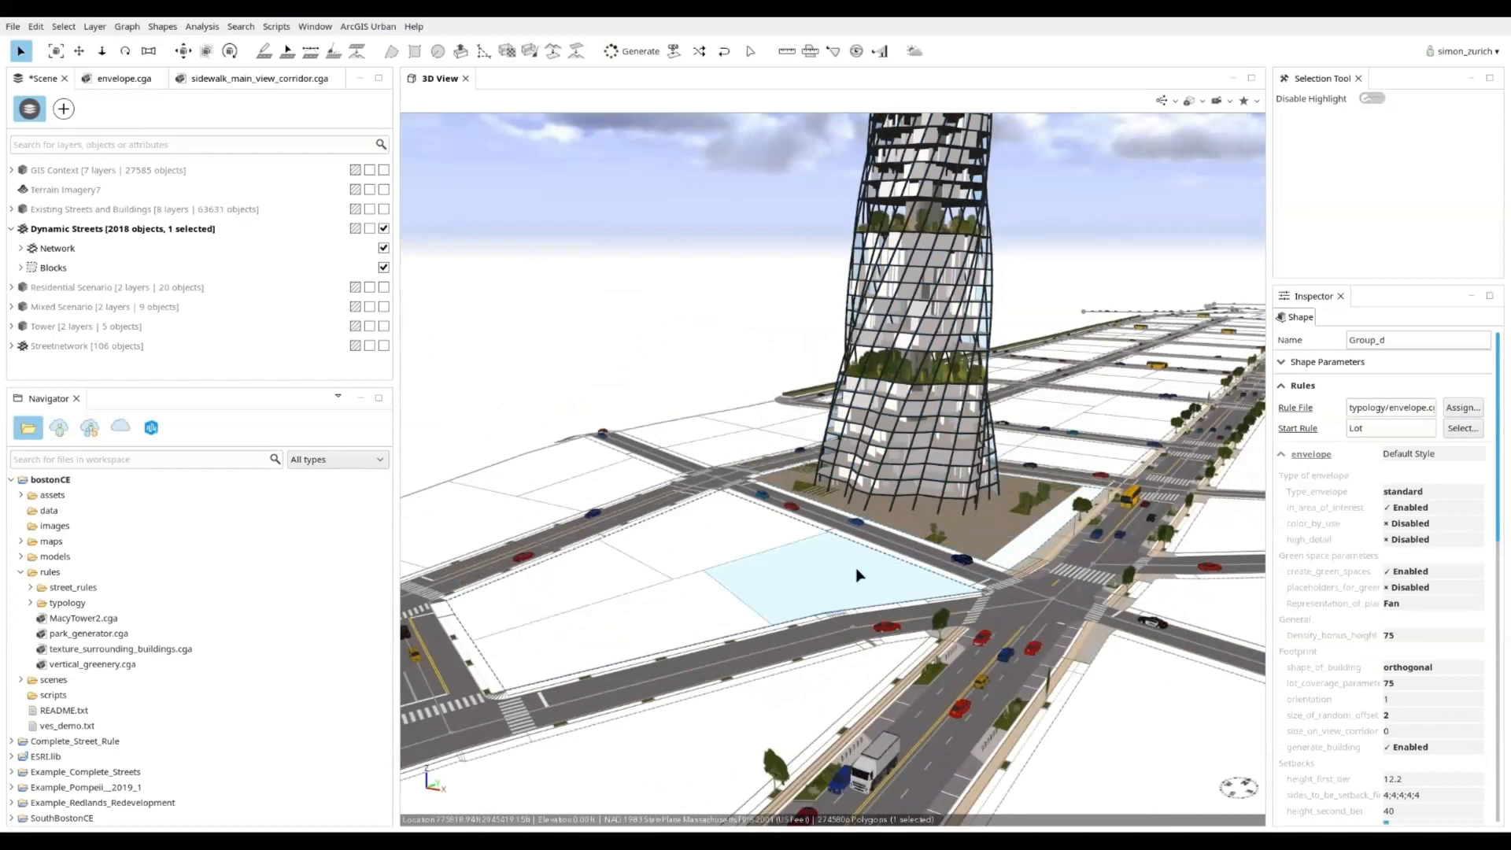
left_click(646, 47)
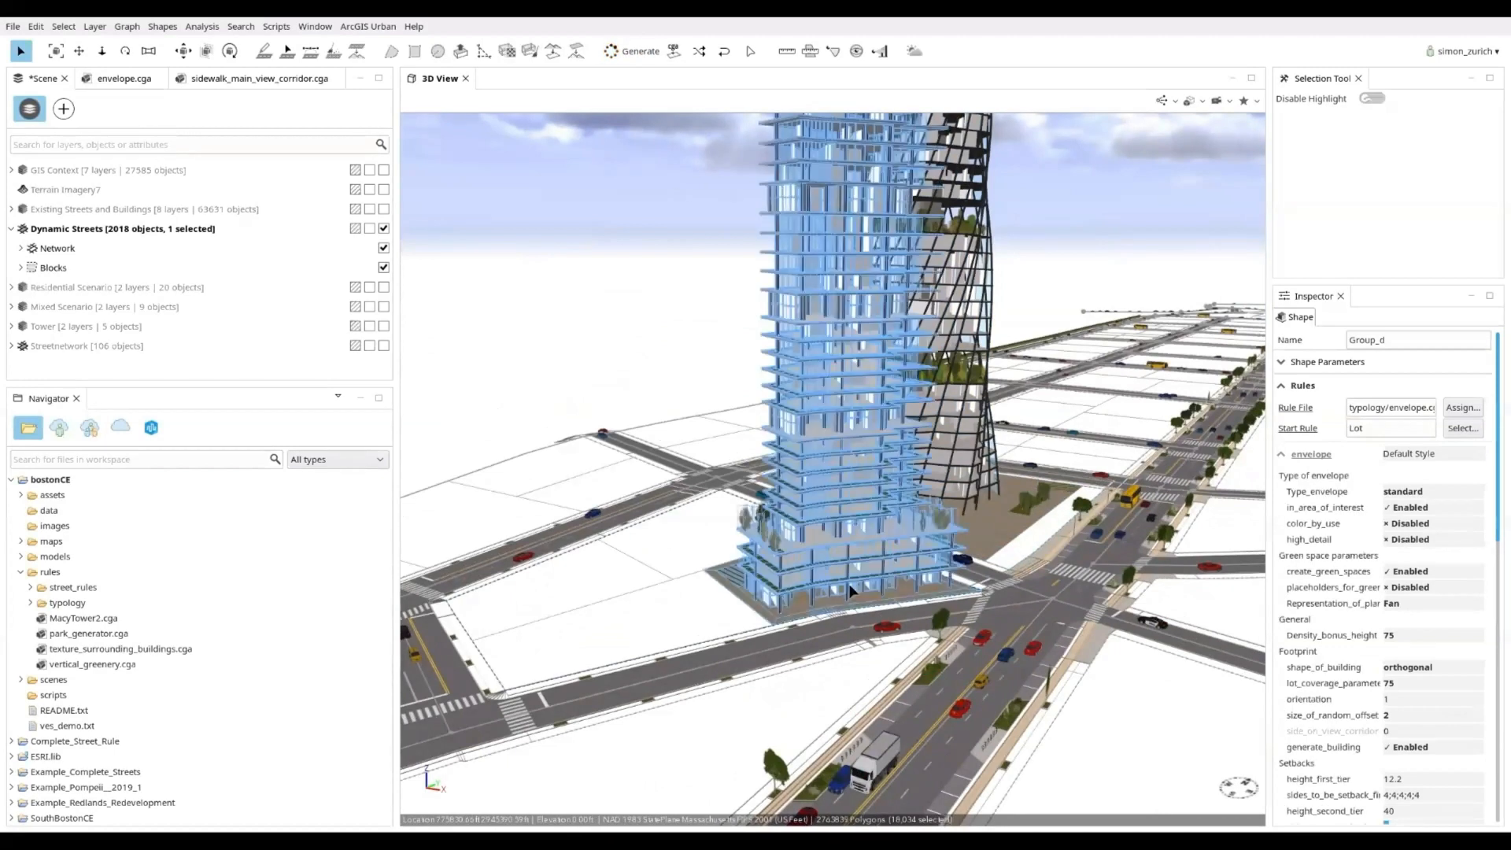
middle_click_drag(1075, 560, 659, 378)
left_click(659, 378)
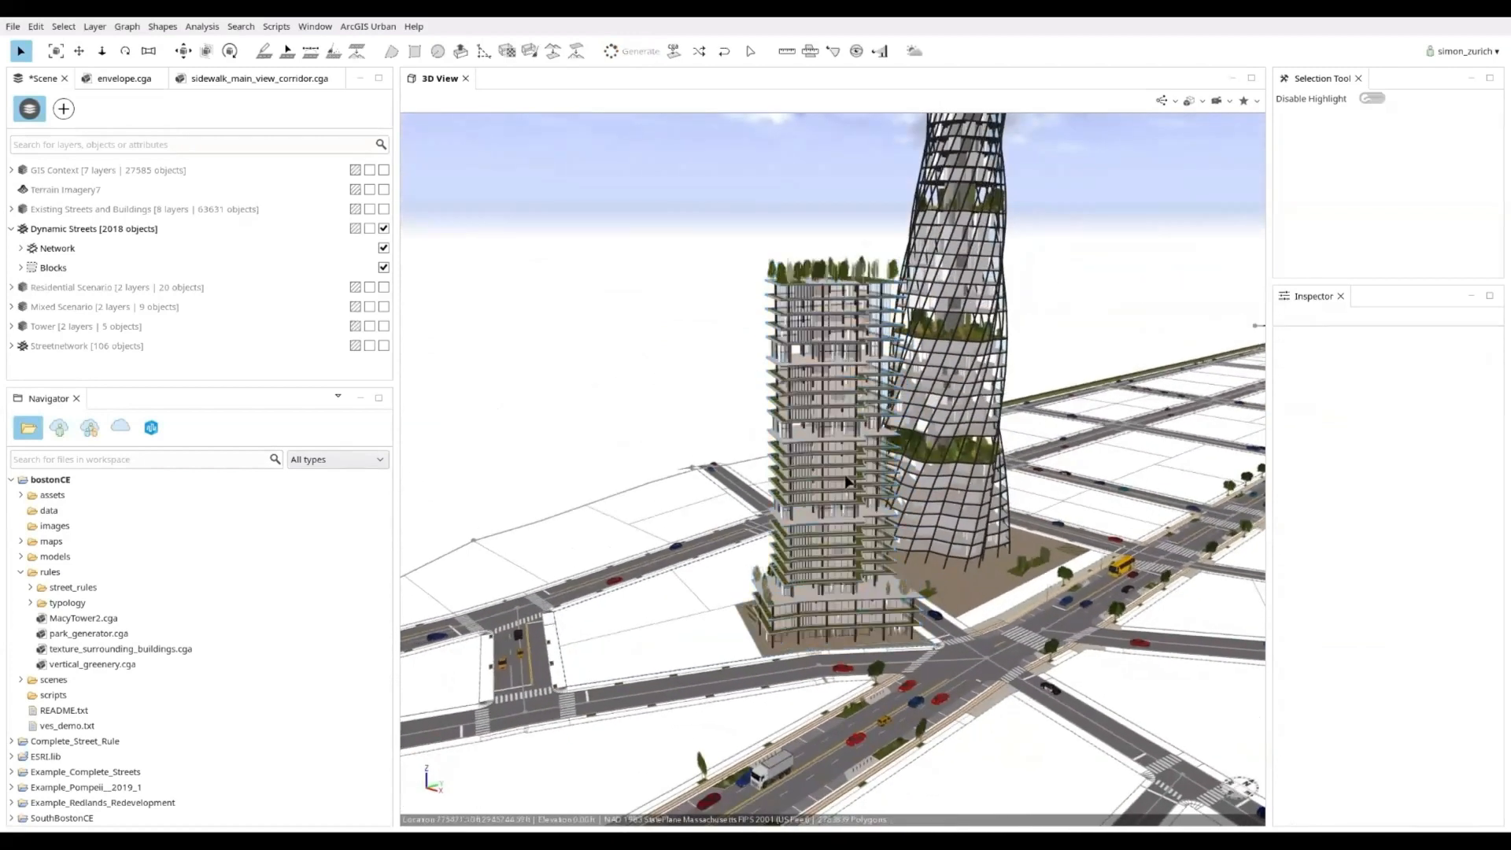
Step: Randomize the seed of the new envelope building three times to vary its shape
left_click(846, 485)
middle_click_drag(846, 485, 967, 578)
middle_click_drag(926, 641, 864, 589)
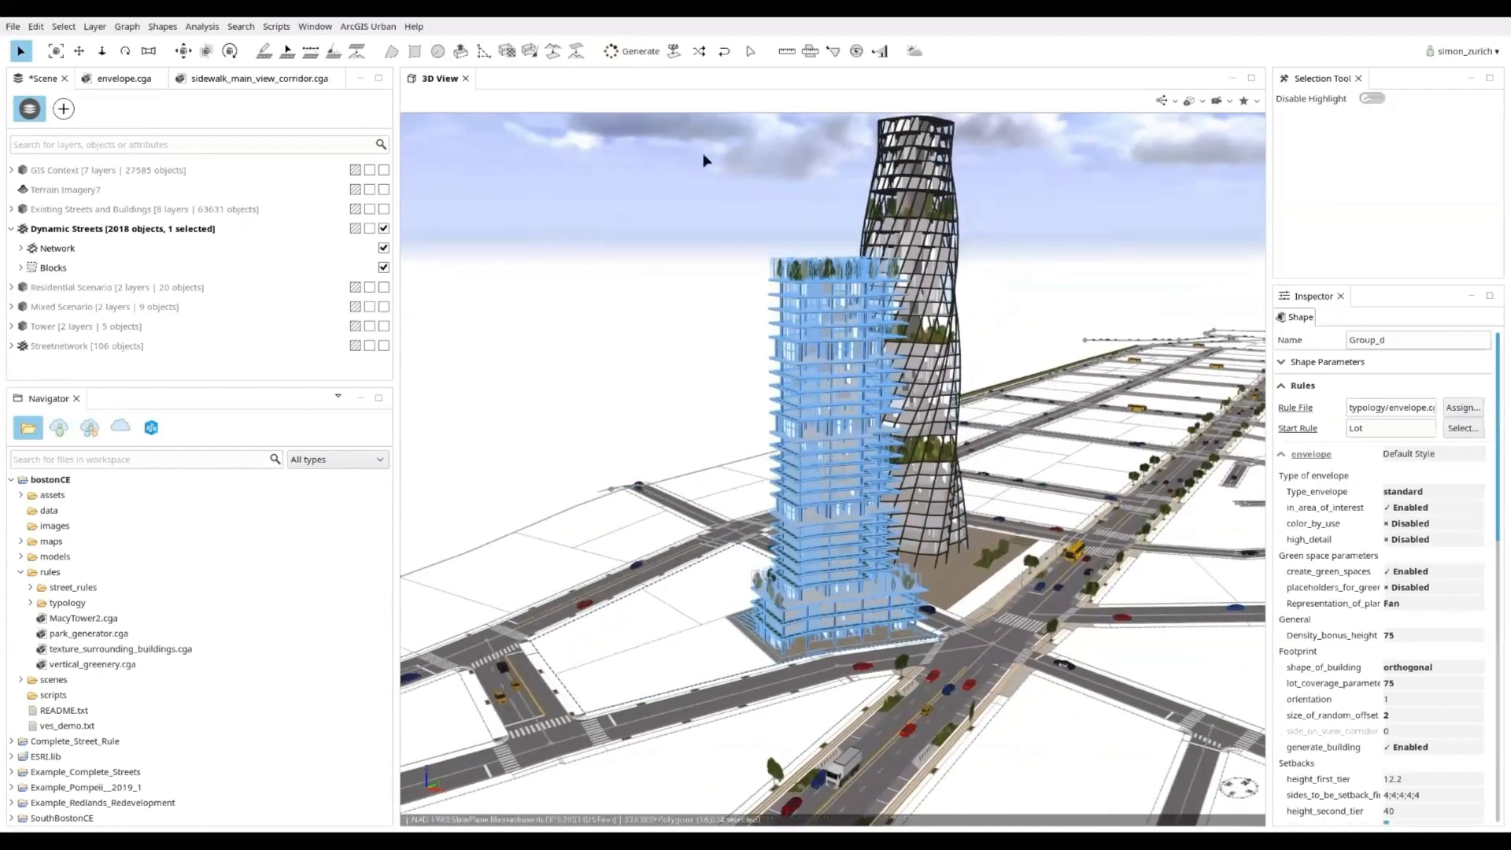
left_click(700, 52)
left_click(700, 52)
left_click(699, 52)
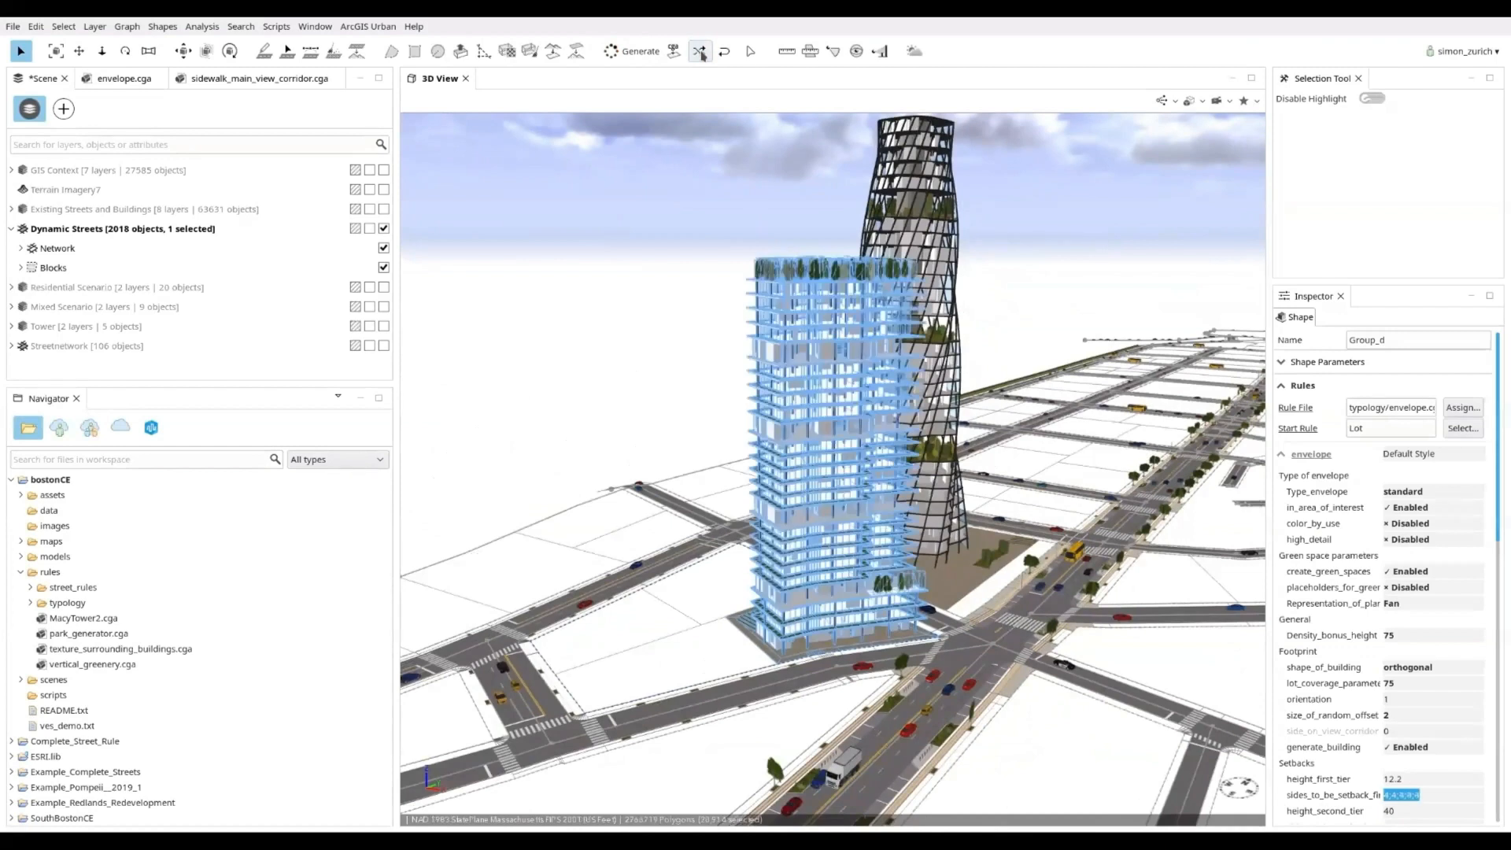
Step: Enable high_detail on the envelope building and set its plant representation to Realistic
left_click_drag(909, 545, 902, 563, "alt")
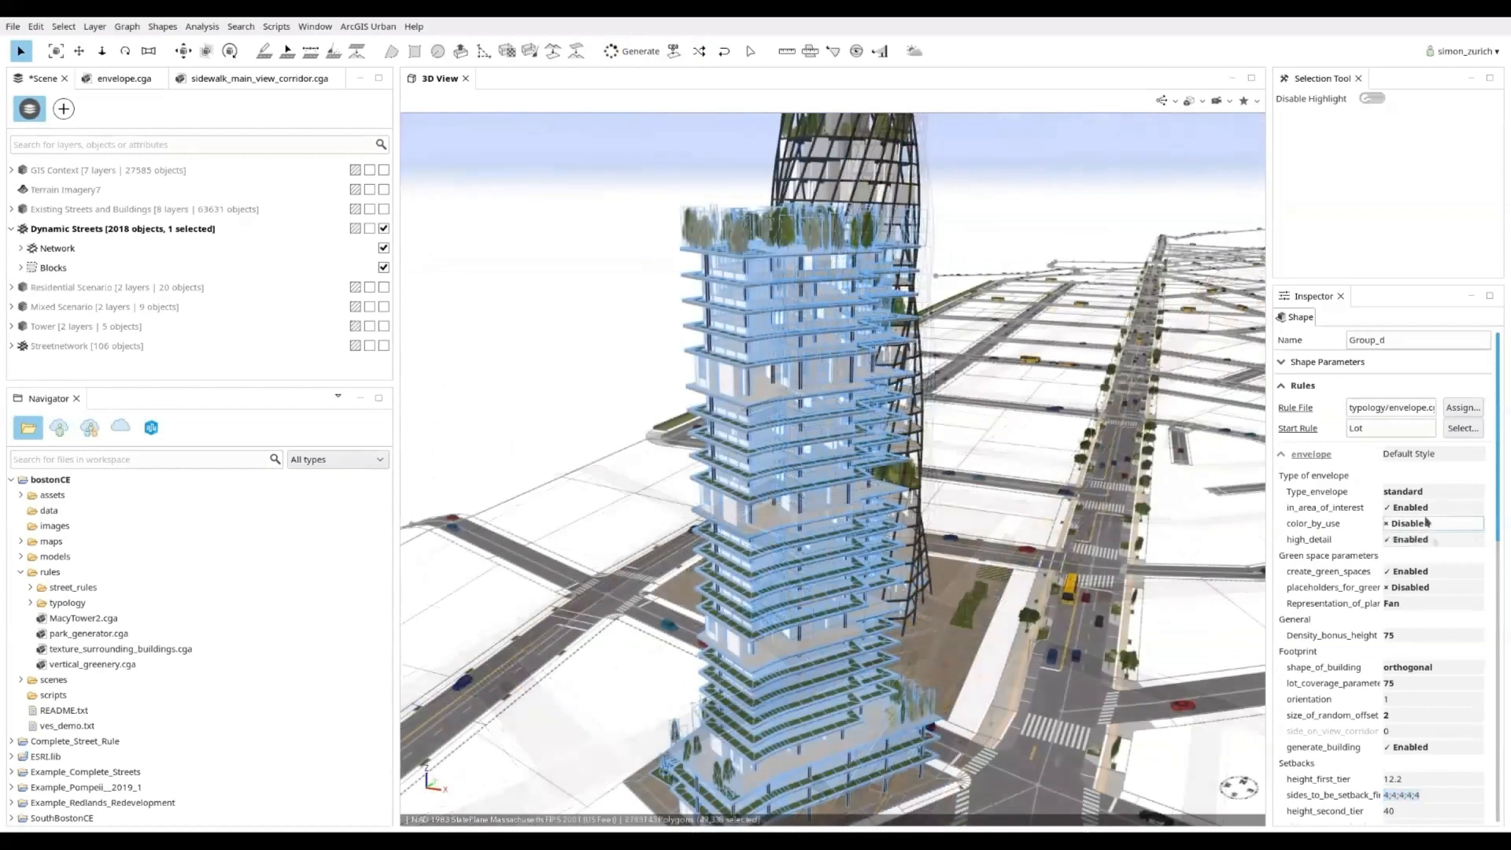
left_click(1431, 589)
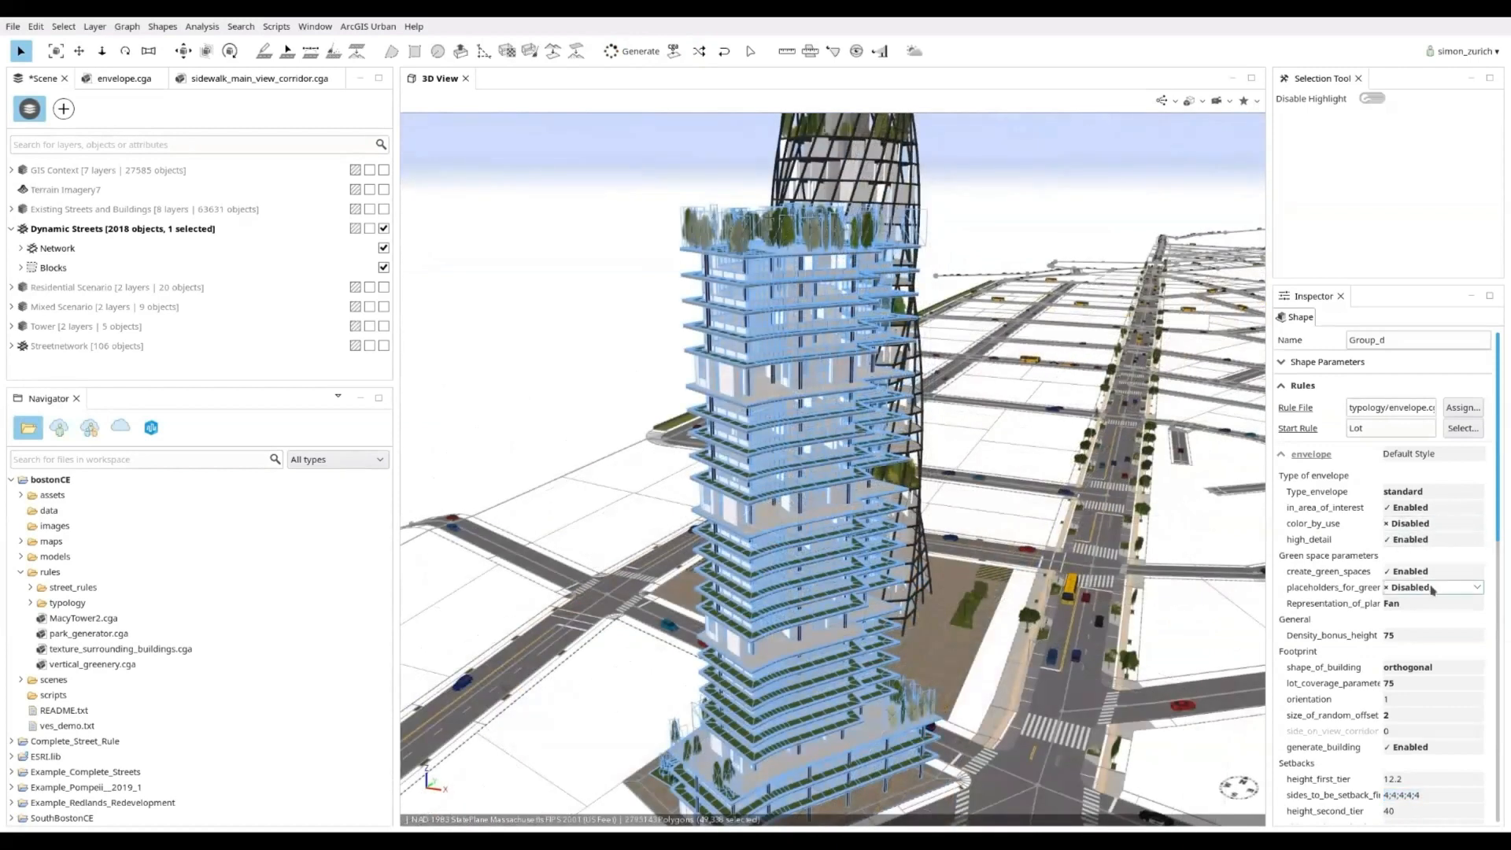
left_click(1430, 573)
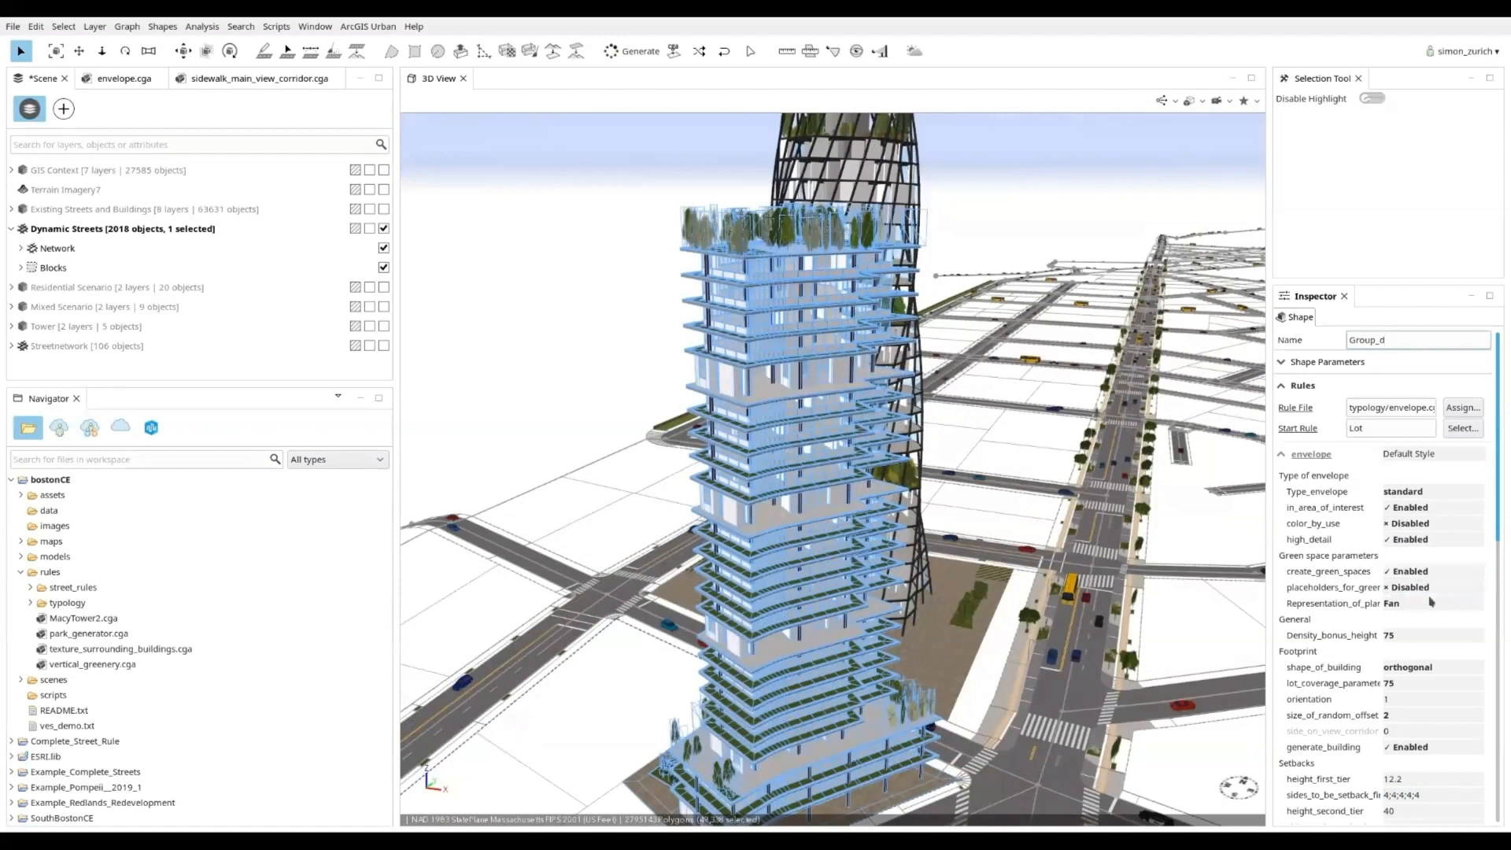
left_click(1430, 603)
left_click(1422, 623)
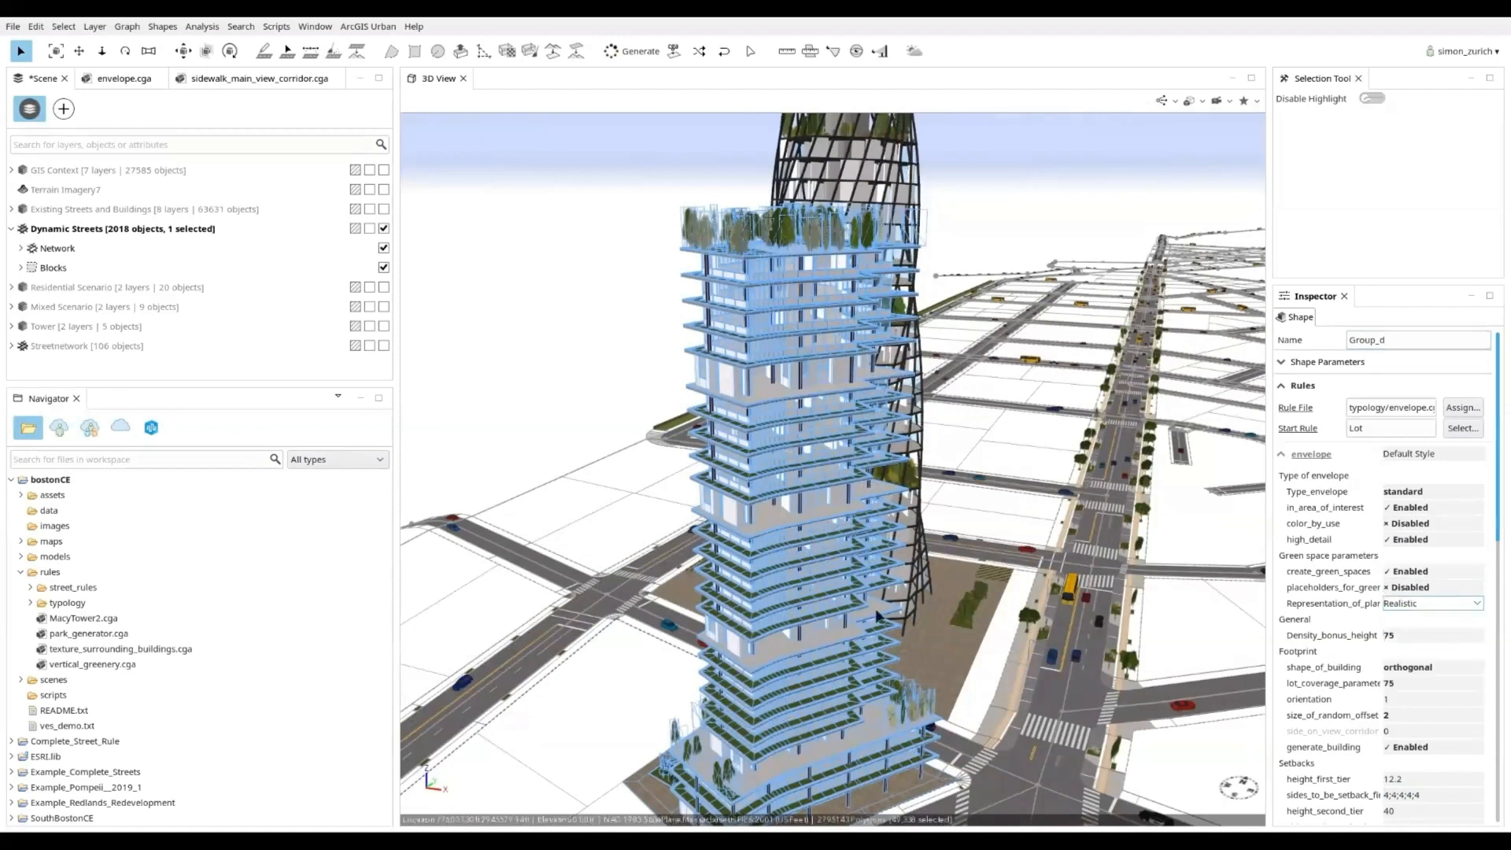
left_click(612, 303)
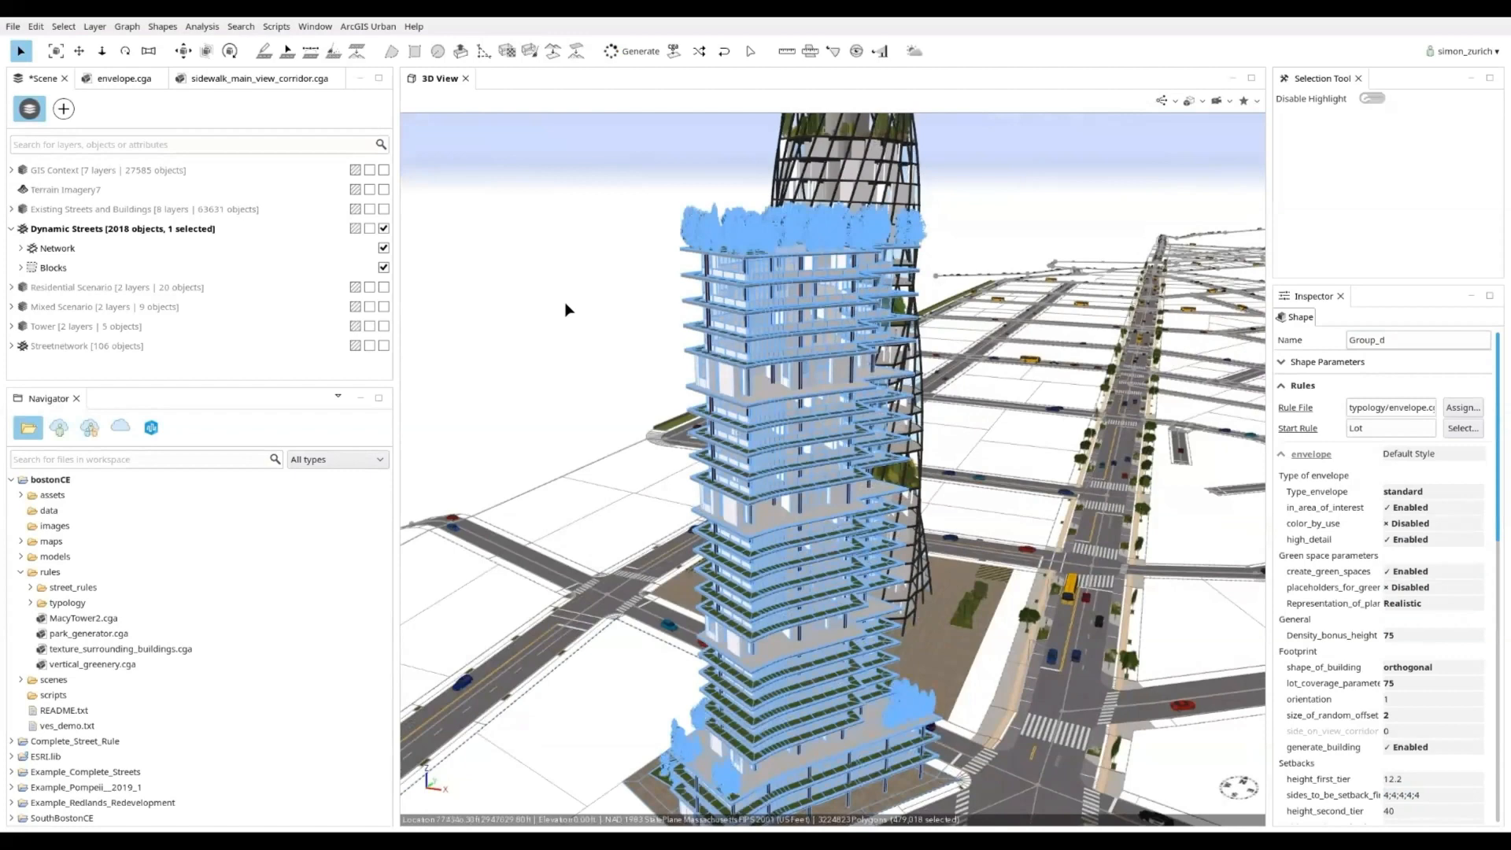
left_click(599, 266)
Step: Select the lots in the blocks along the boulevard together with the twisted tower and the new envelope building
left_click_drag(831, 284, 897, 222, "alt")
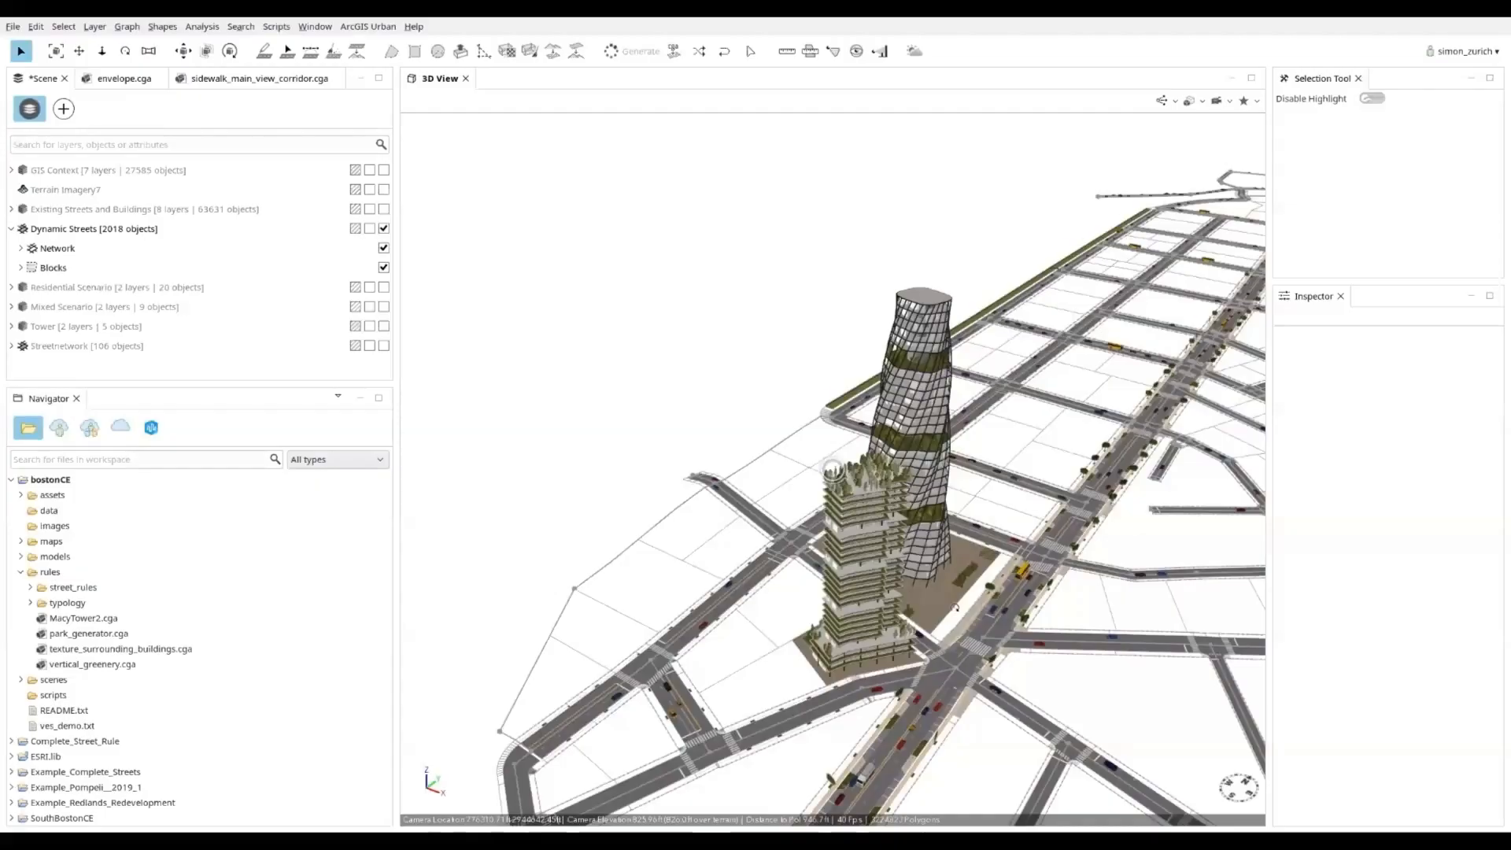
left_click_drag(955, 607, 955, 707, "alt")
middle_click_drag(1058, 464, 961, 573, "alt")
left_click(866, 437)
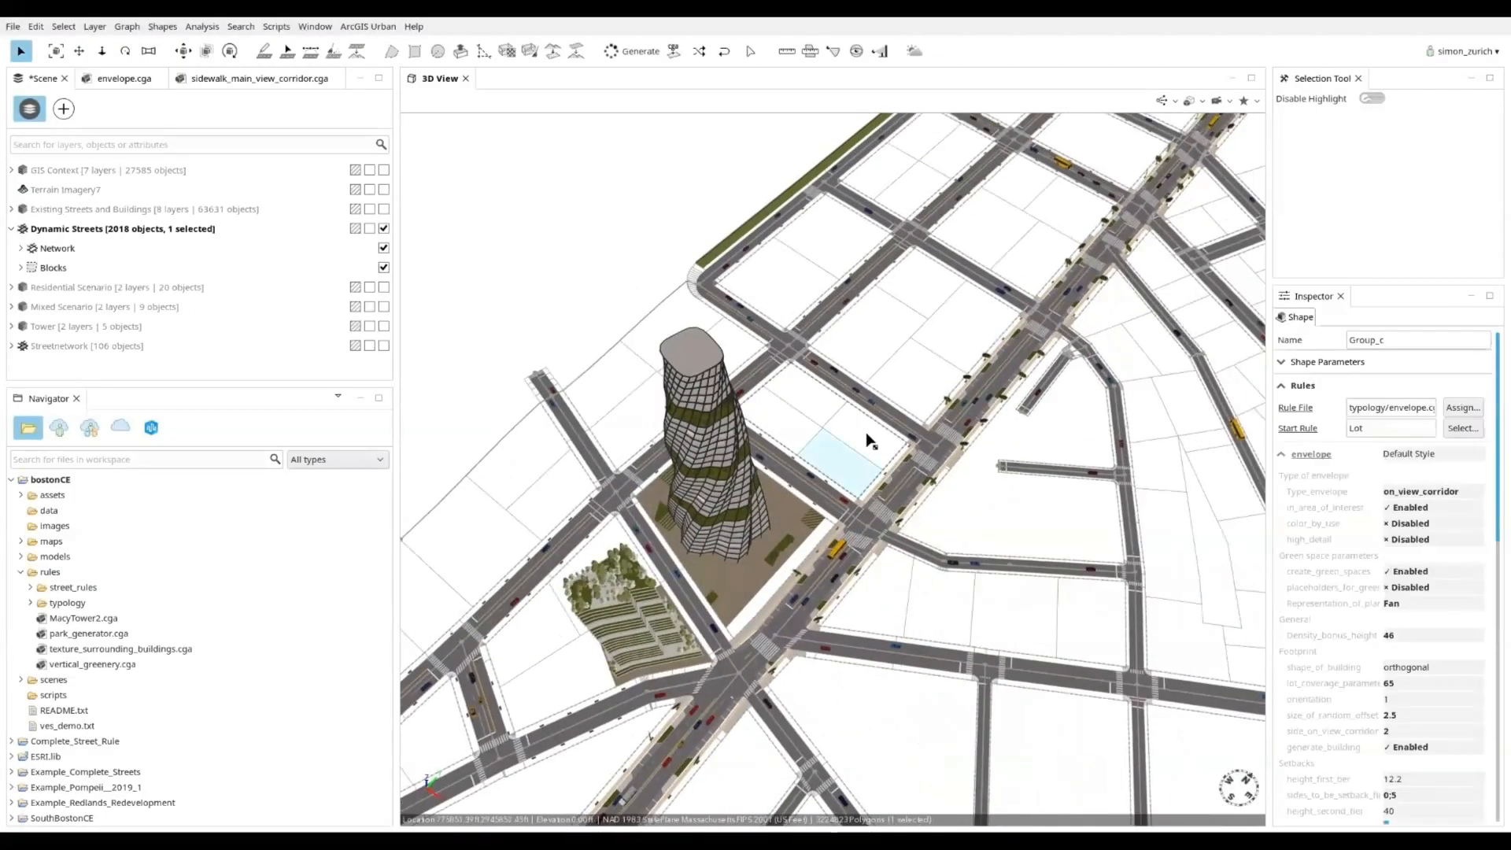
left_click(922, 380, "shift")
left_click(973, 324, "shift")
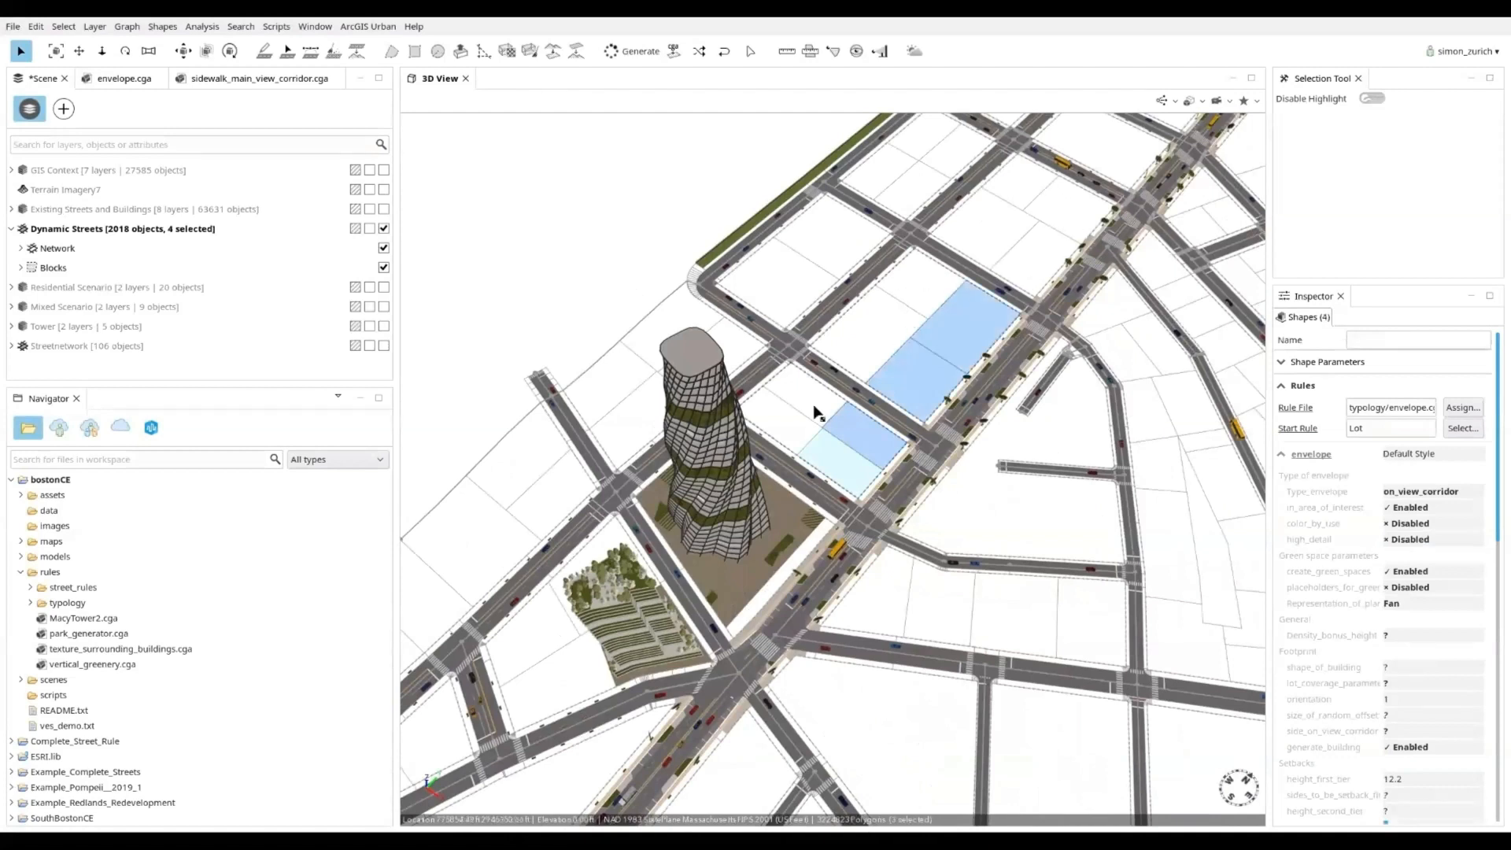
left_click(936, 398, "shift")
left_click_drag(911, 442, 846, 558, "alt")
left_click(813, 597, "shift")
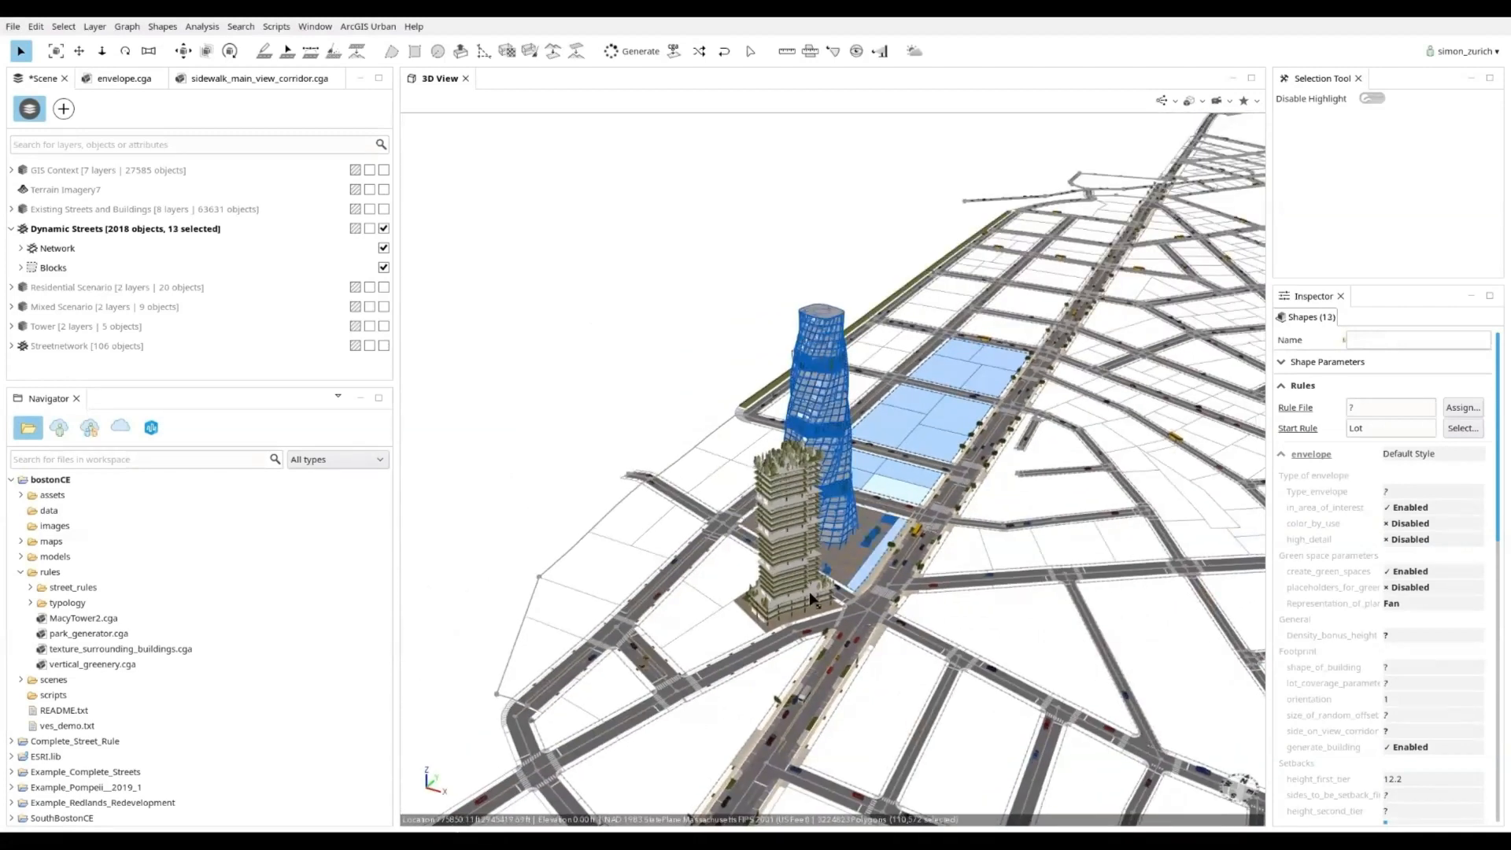
left_click(807, 597, "shift")
Step: Export the selected objects as Universal Scene Description with the base name buildings1, using the previous export settings and global offset
key("ctrl+h")
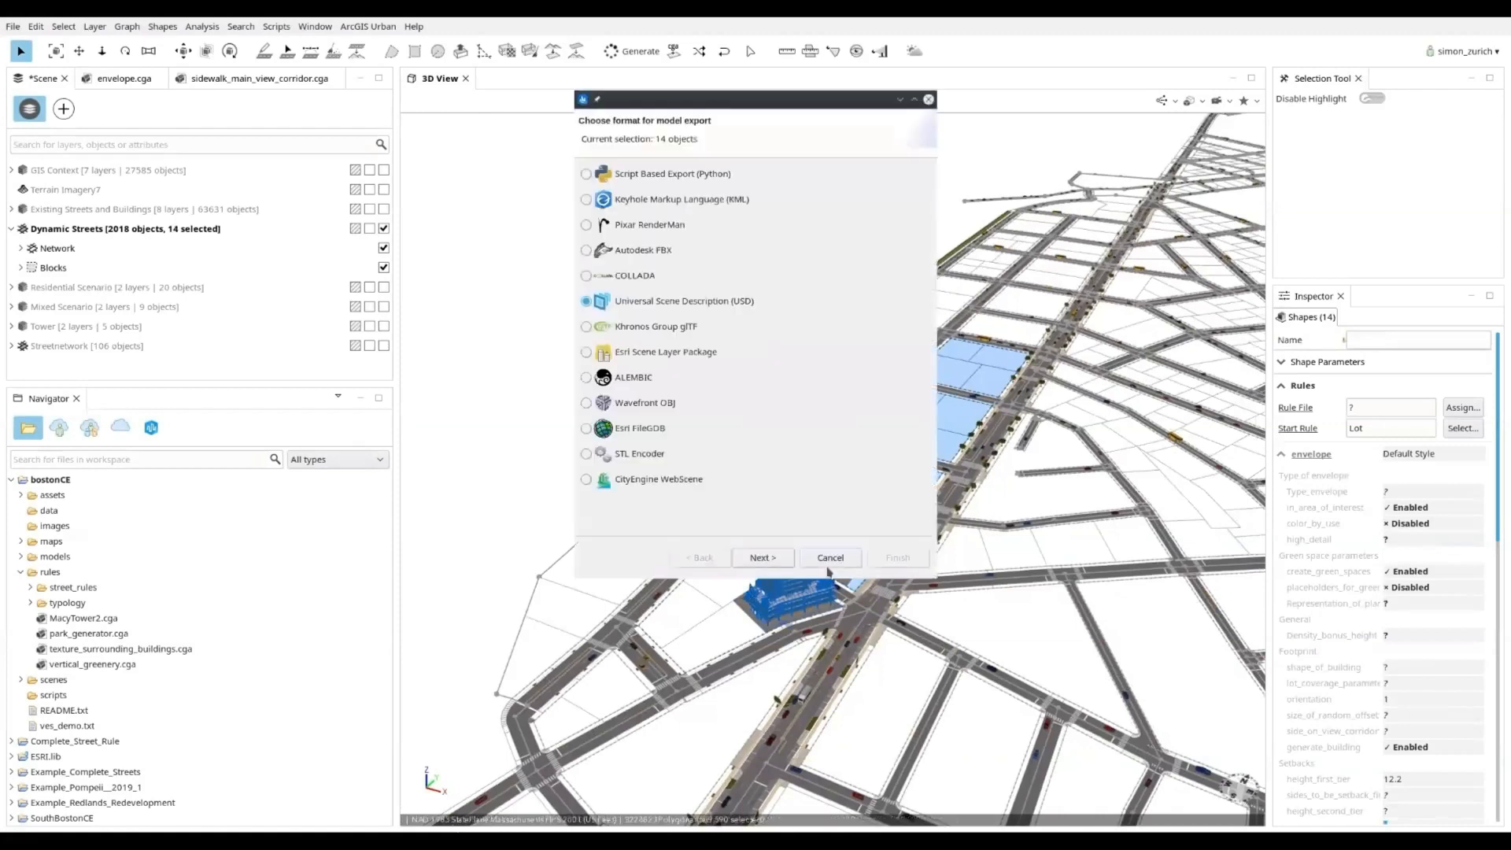
left_click(764, 555)
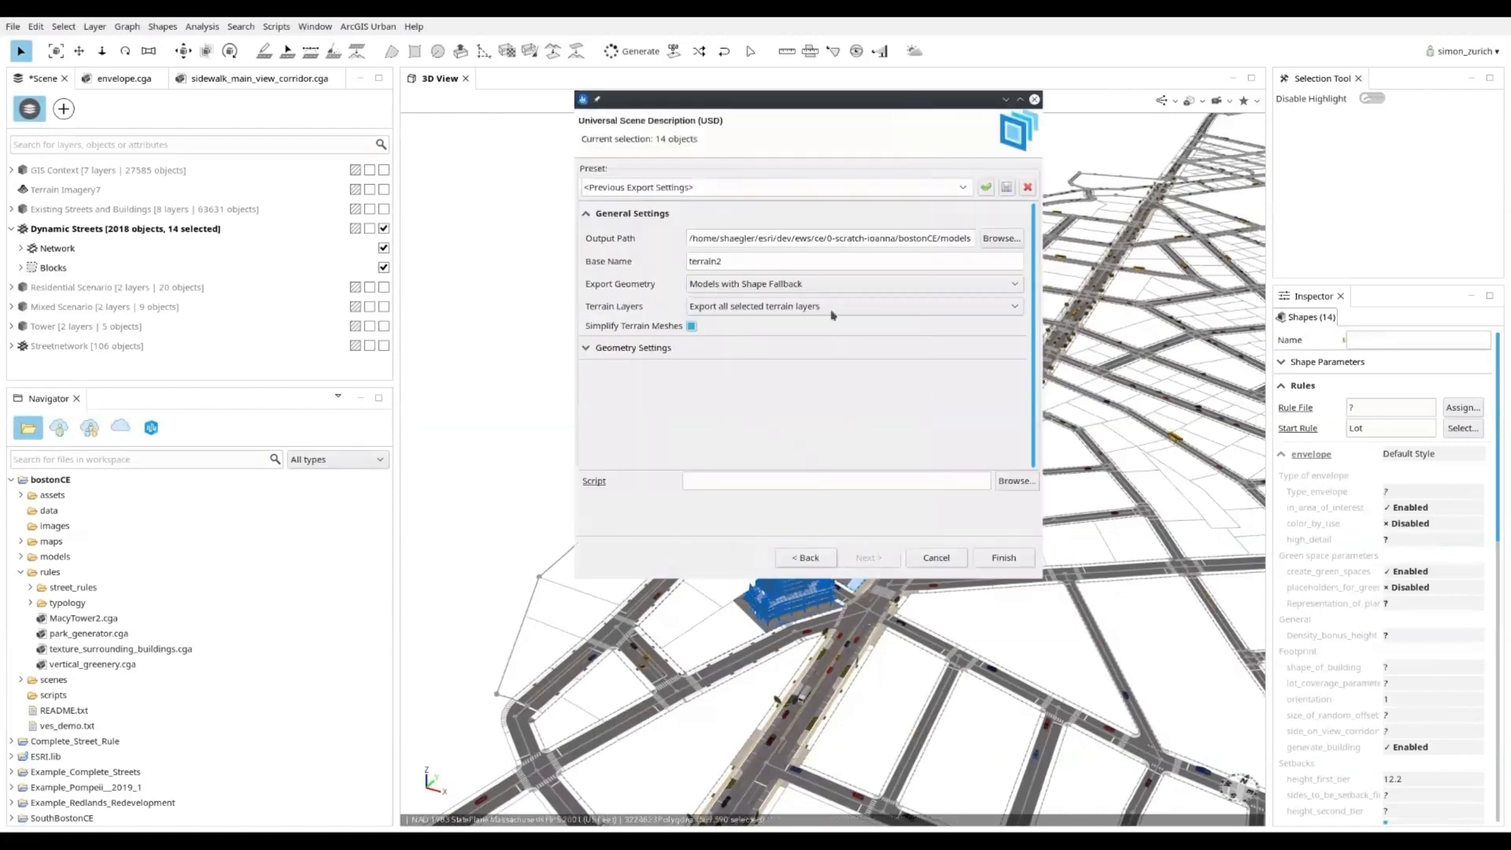
double_click(755, 268)
type("buildings1")
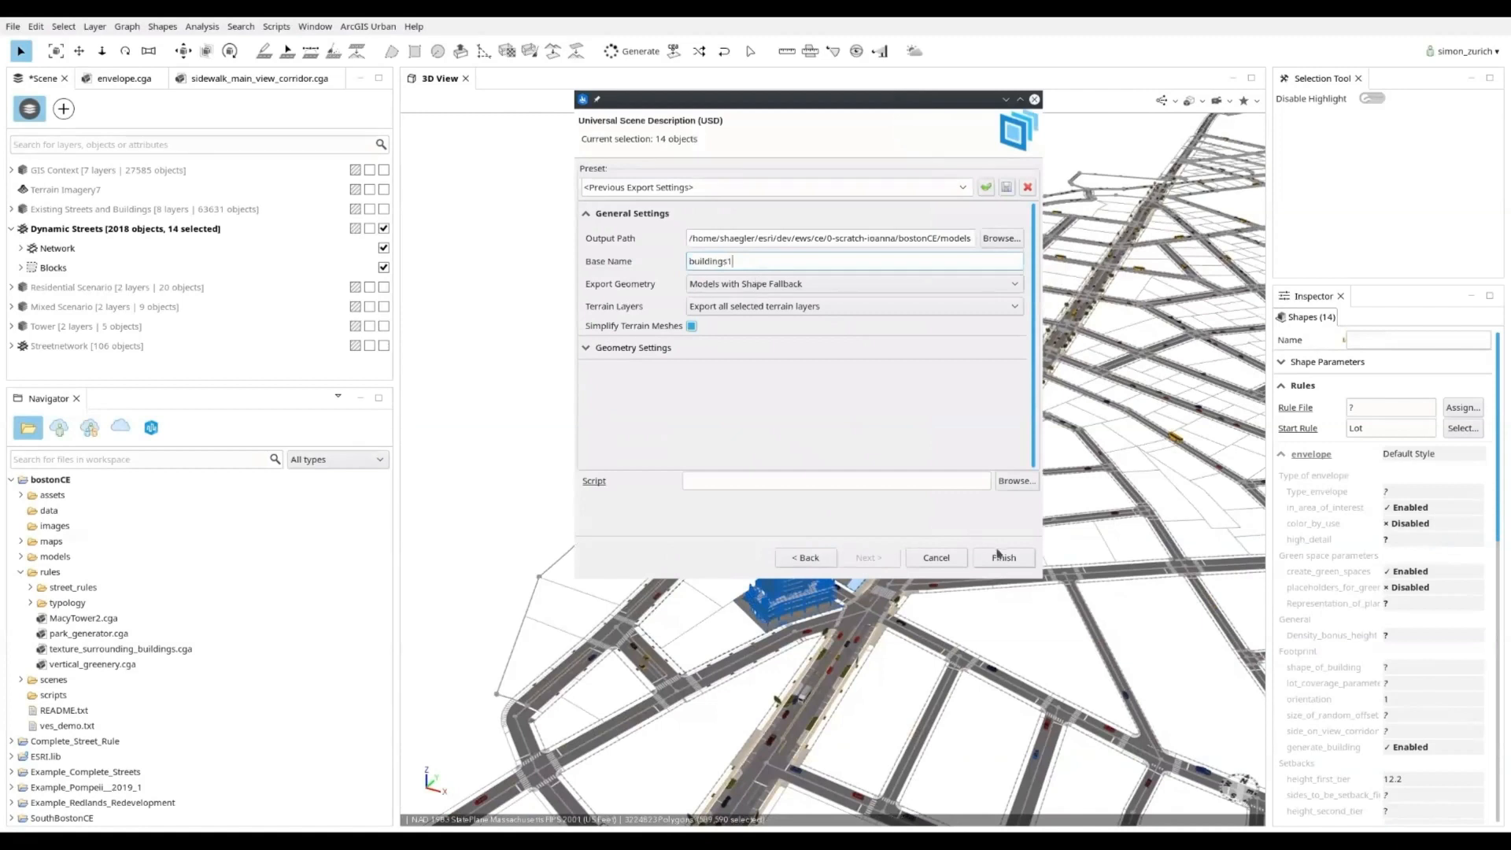
left_click(601, 352)
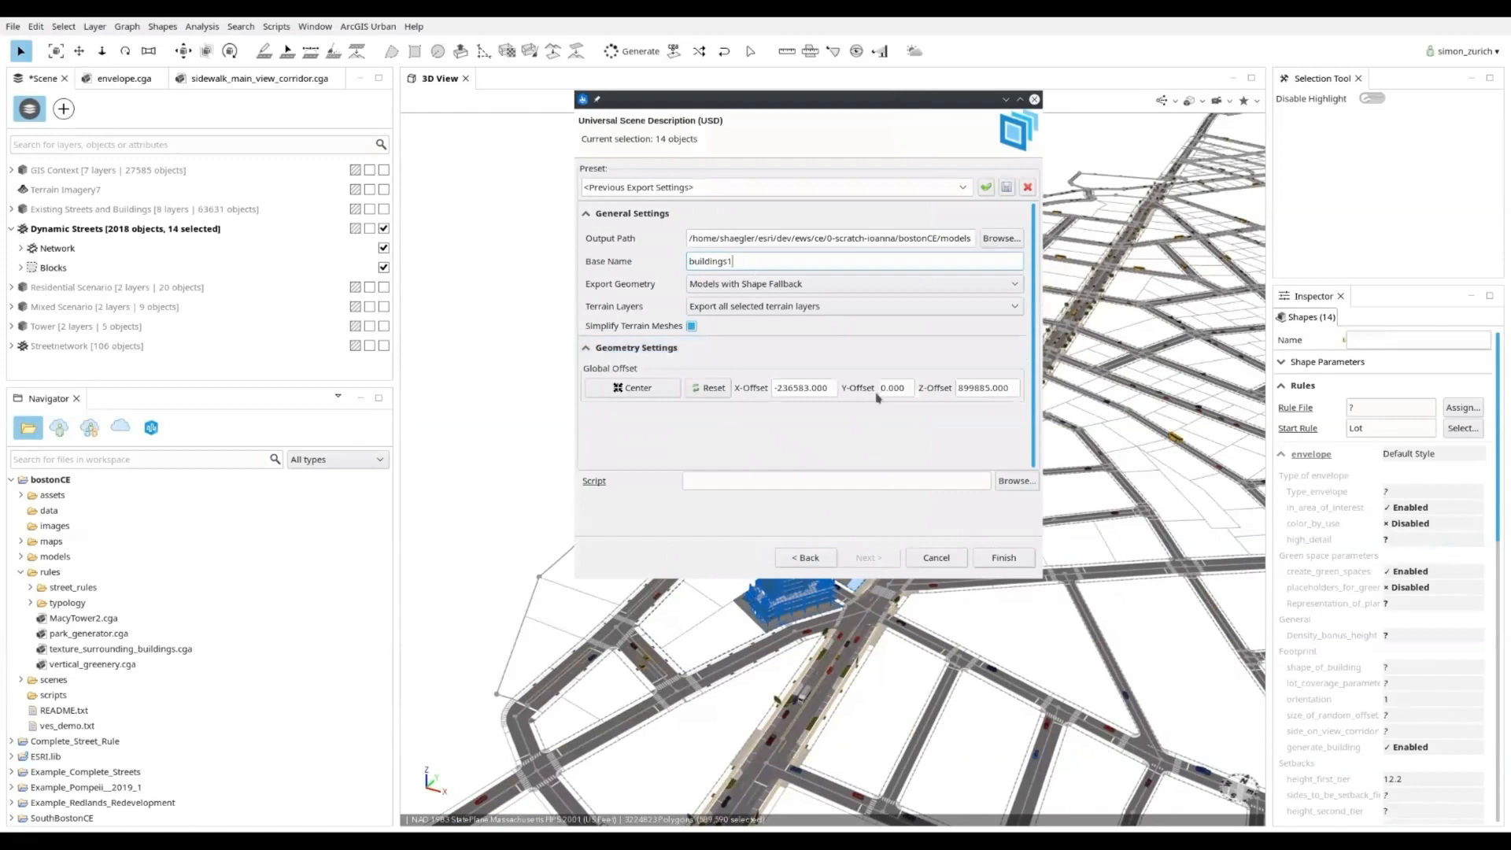
left_click(1004, 557)
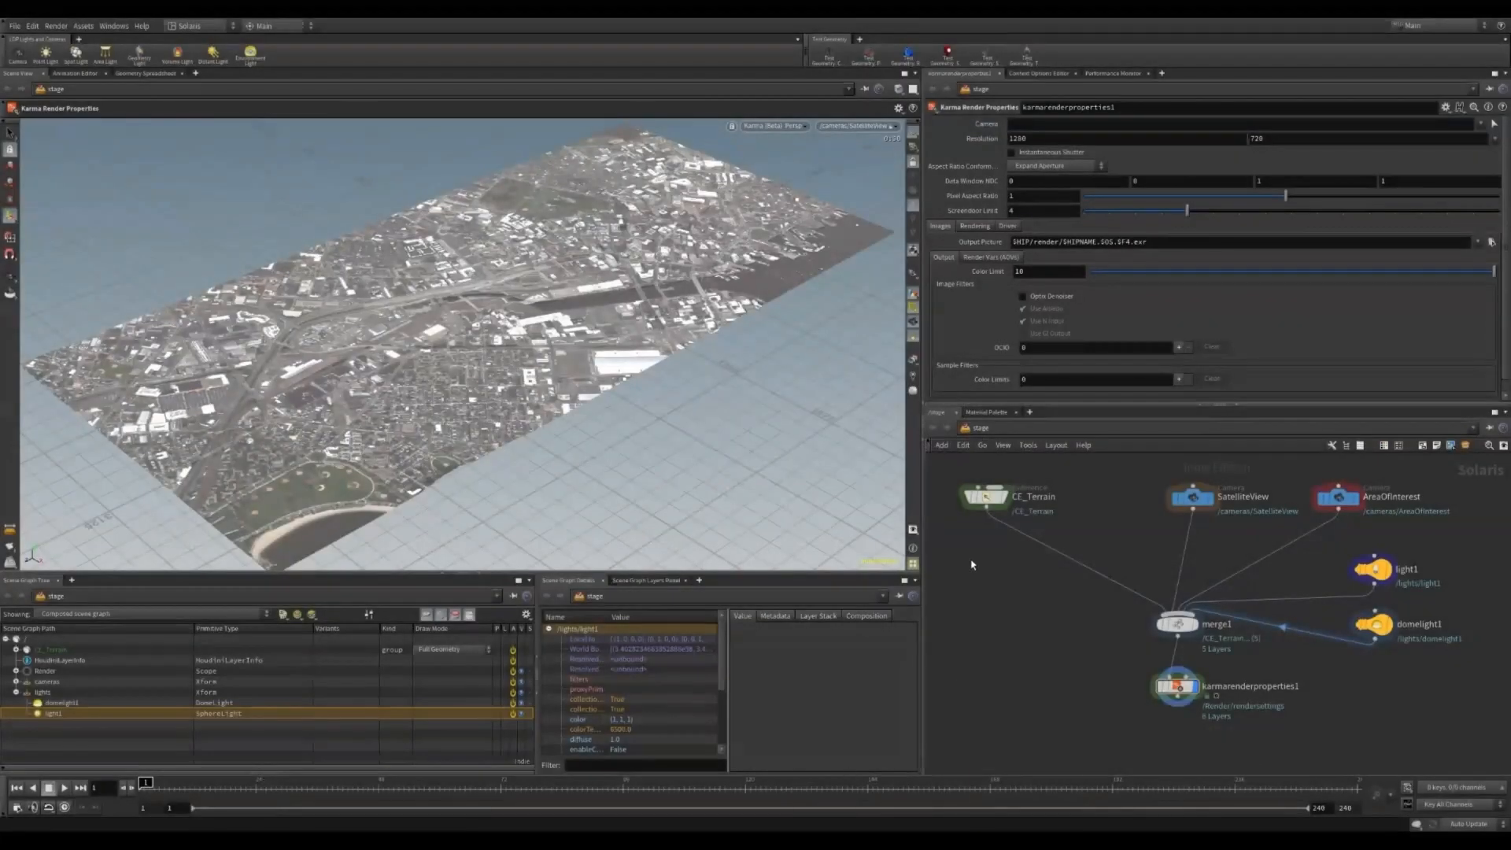
Step: In Houdini Solaris, add a Reference node below CE_Terrain and connect its output to merge1
key("Tab")
left_click(1015, 557)
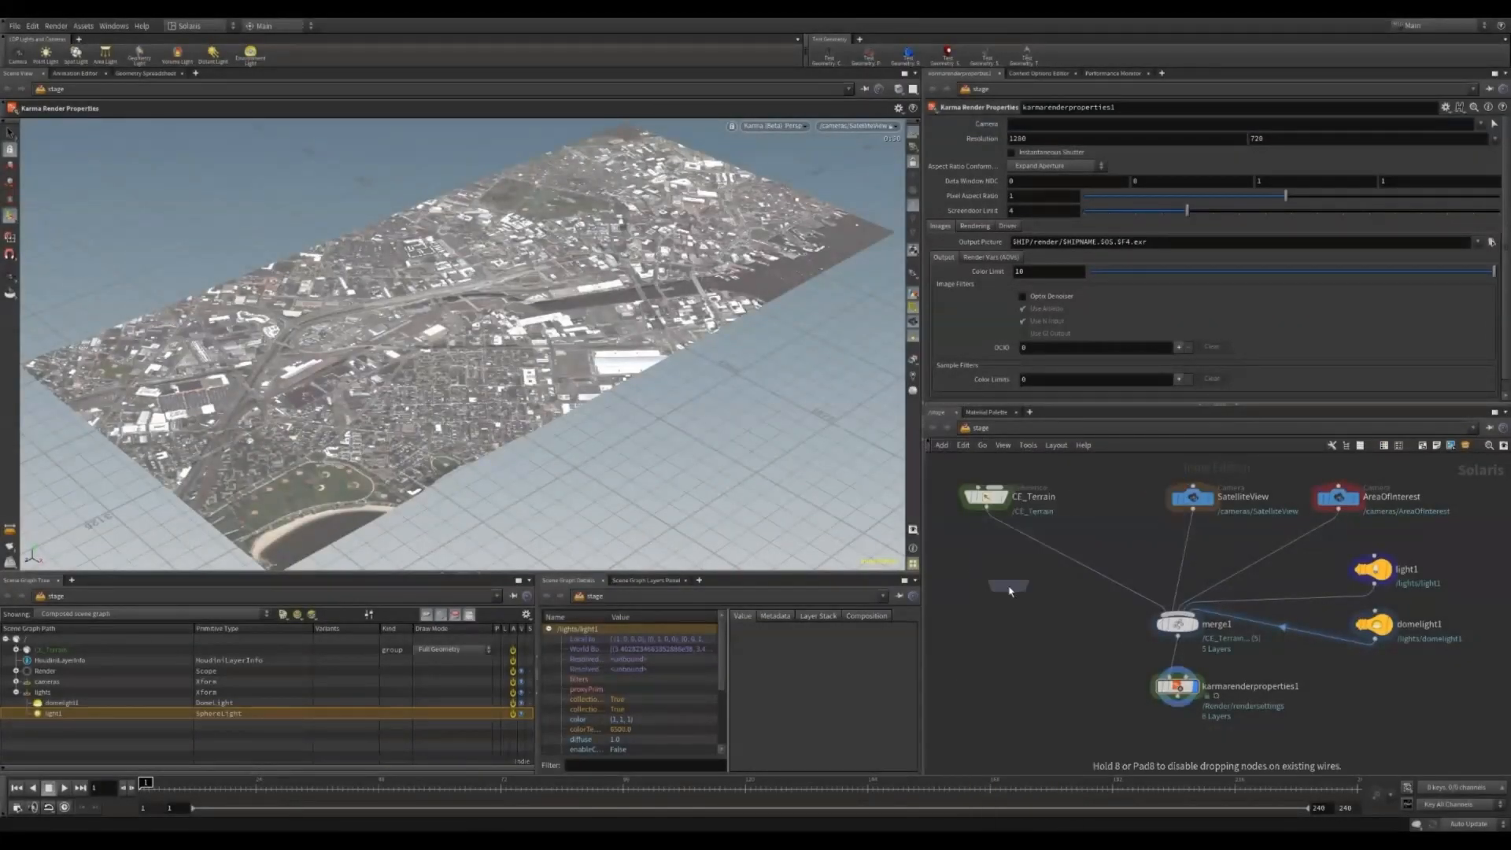
left_click(989, 572)
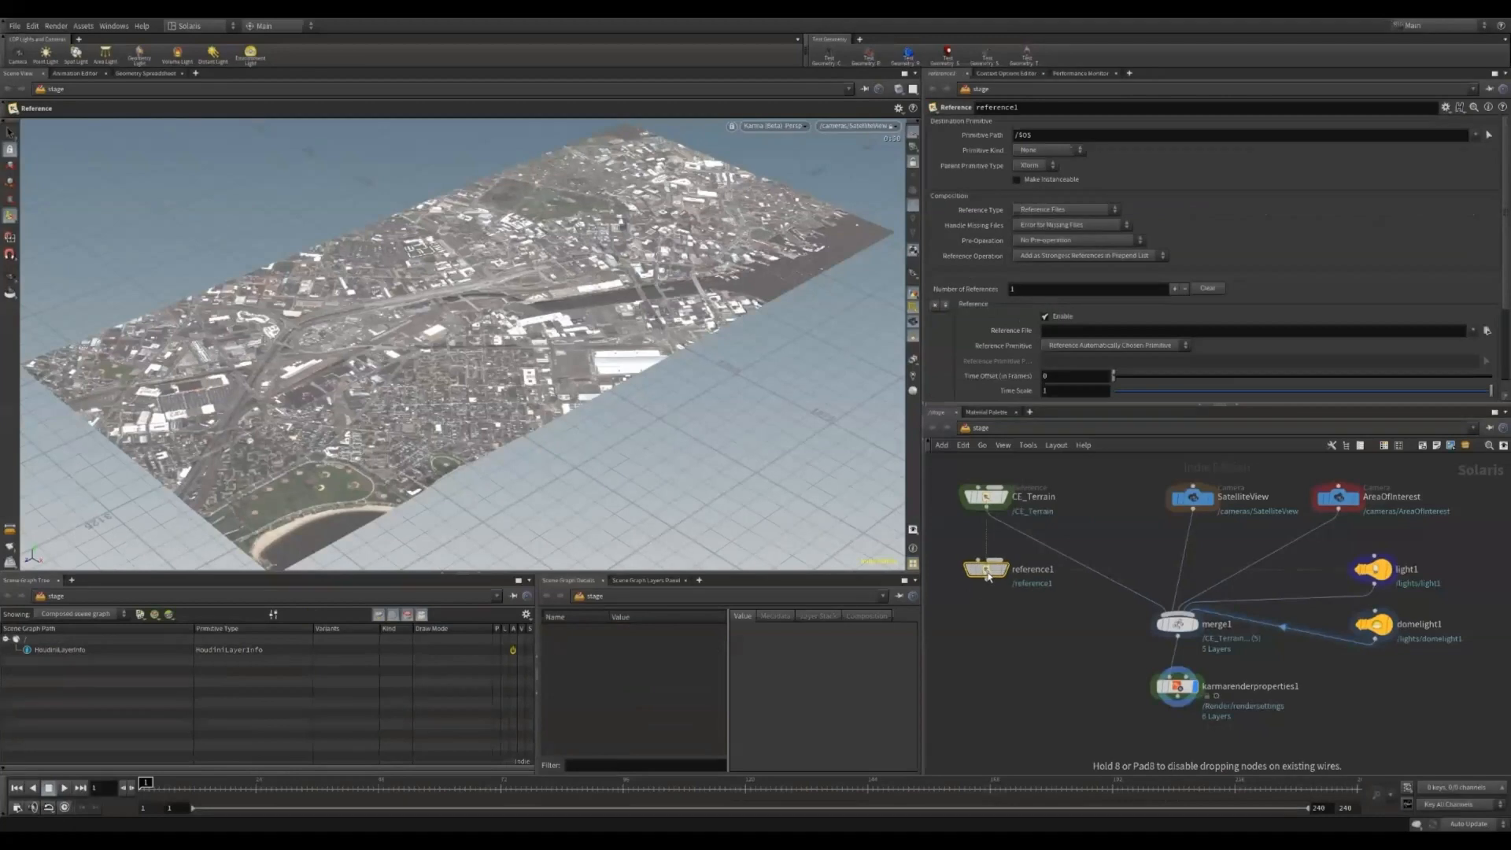
left_click_drag(986, 582, 1058, 639)
left_click(1178, 613)
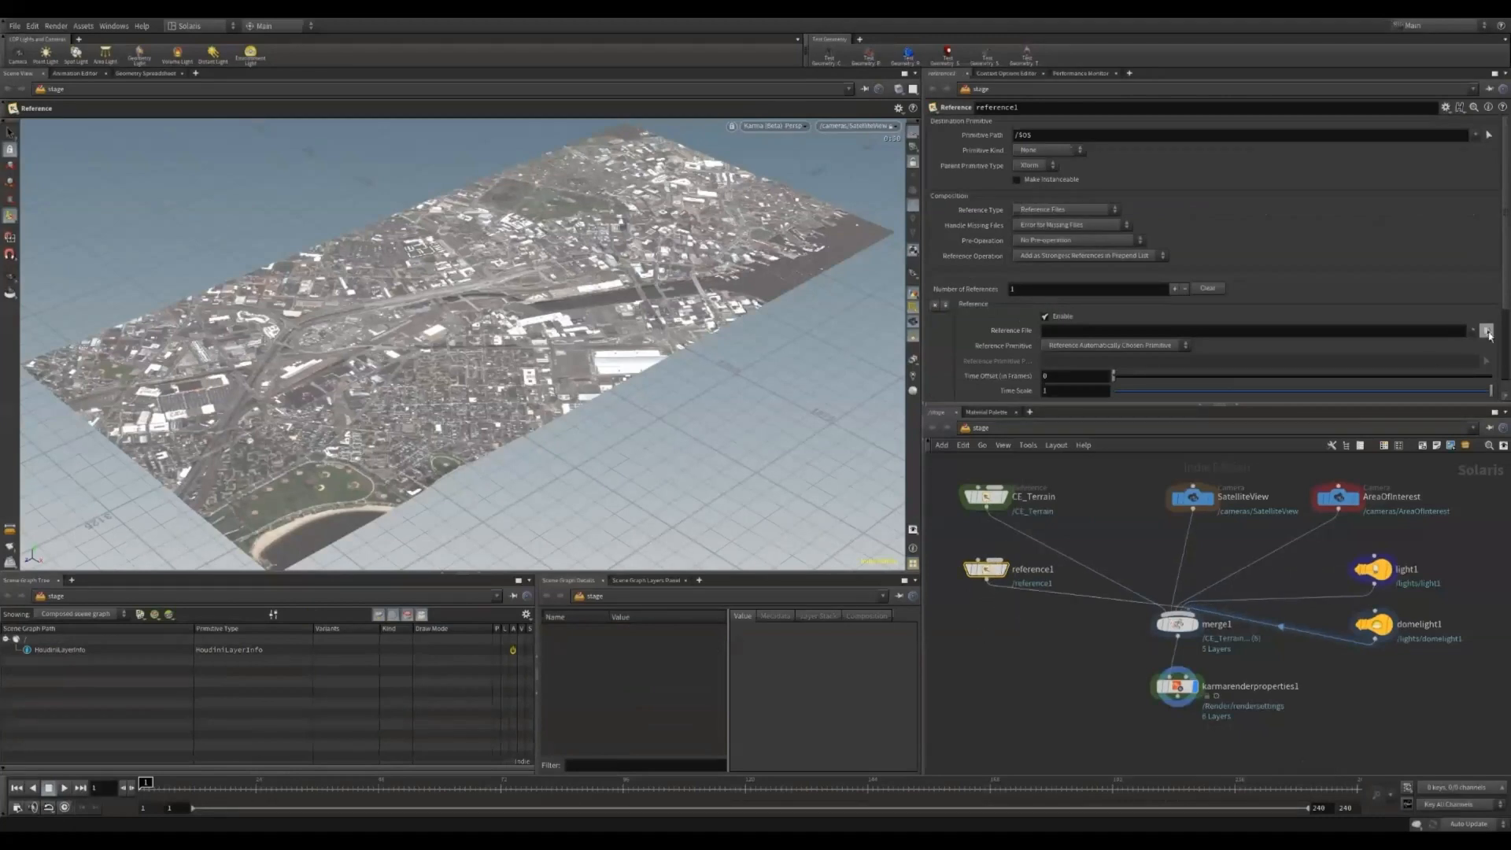
Step: Load buildings1.usdc from the buildings1 folder of the bostonCE models as the new Reference node's file
left_click(1486, 331)
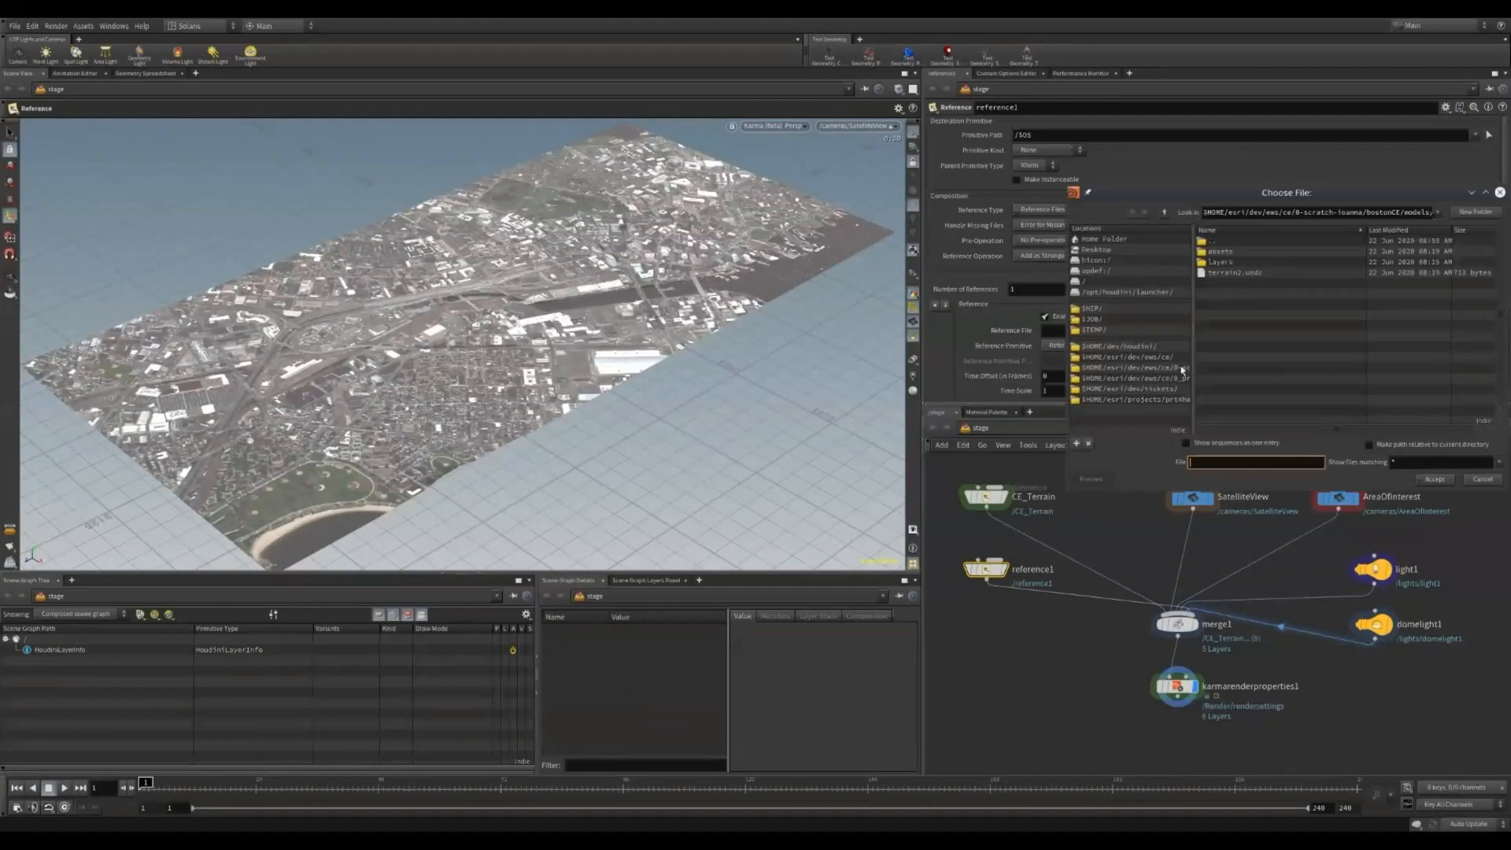
left_click(1181, 368)
double_click(1249, 305)
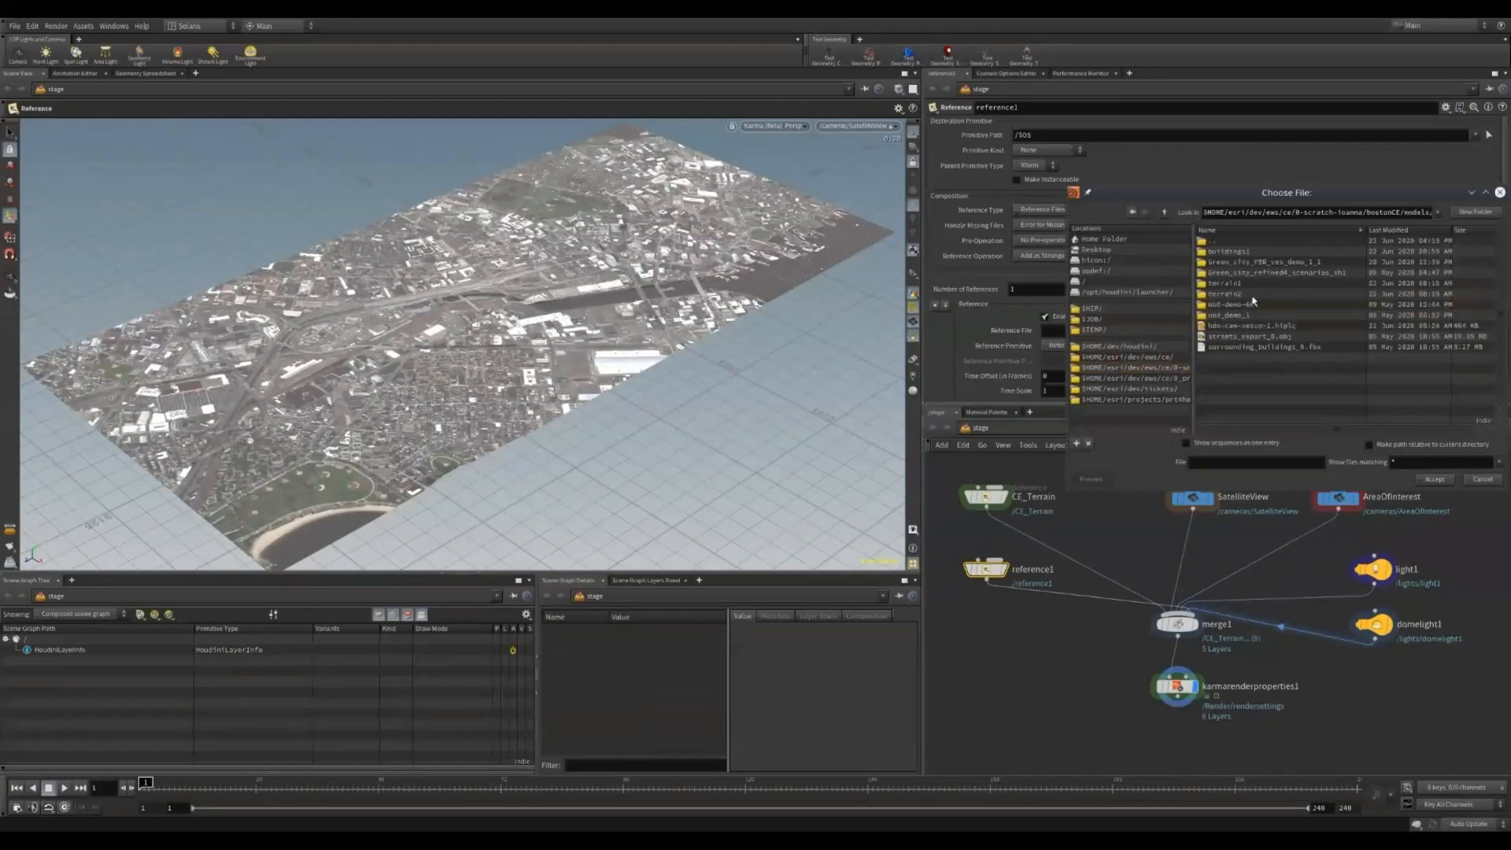
double_click(1244, 253)
left_click(1242, 273)
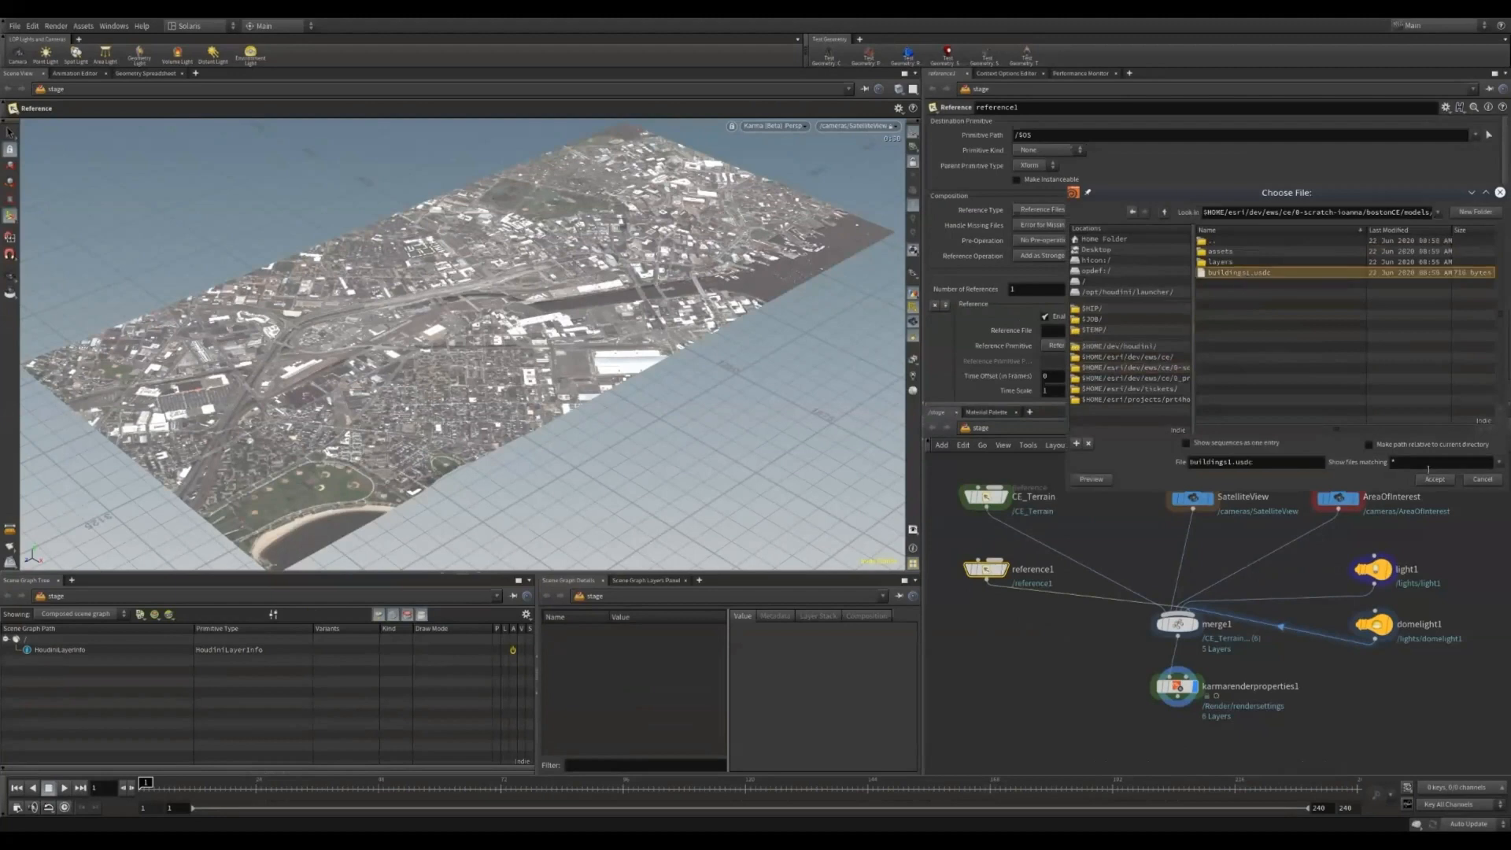
left_click(1433, 479)
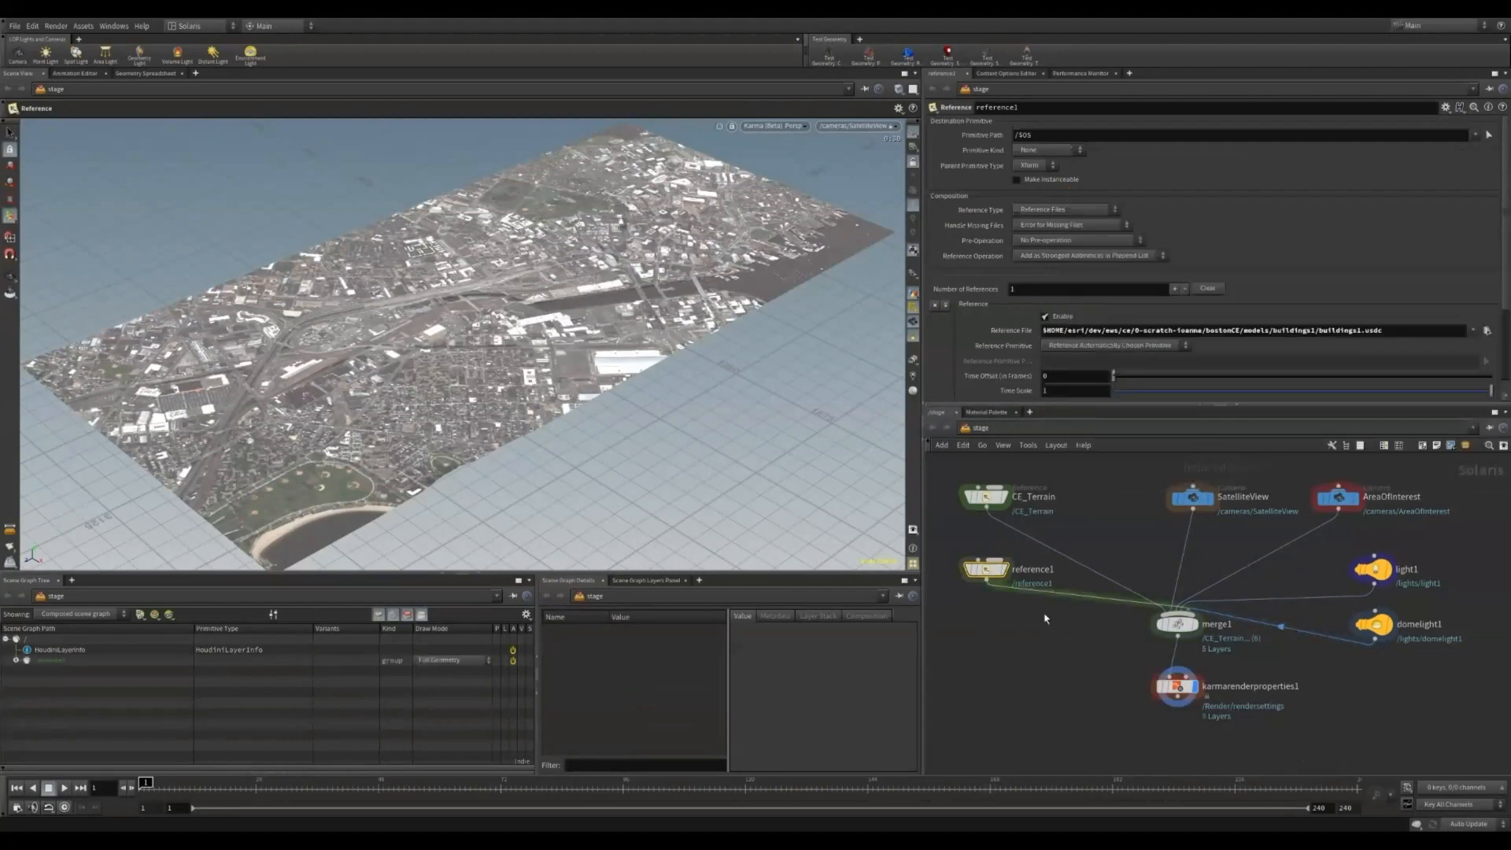
Step: Save the Houdini scene and switch the AreaOfInterest camera view's renderer to Karma (Beta)
mouse_move(1006, 572)
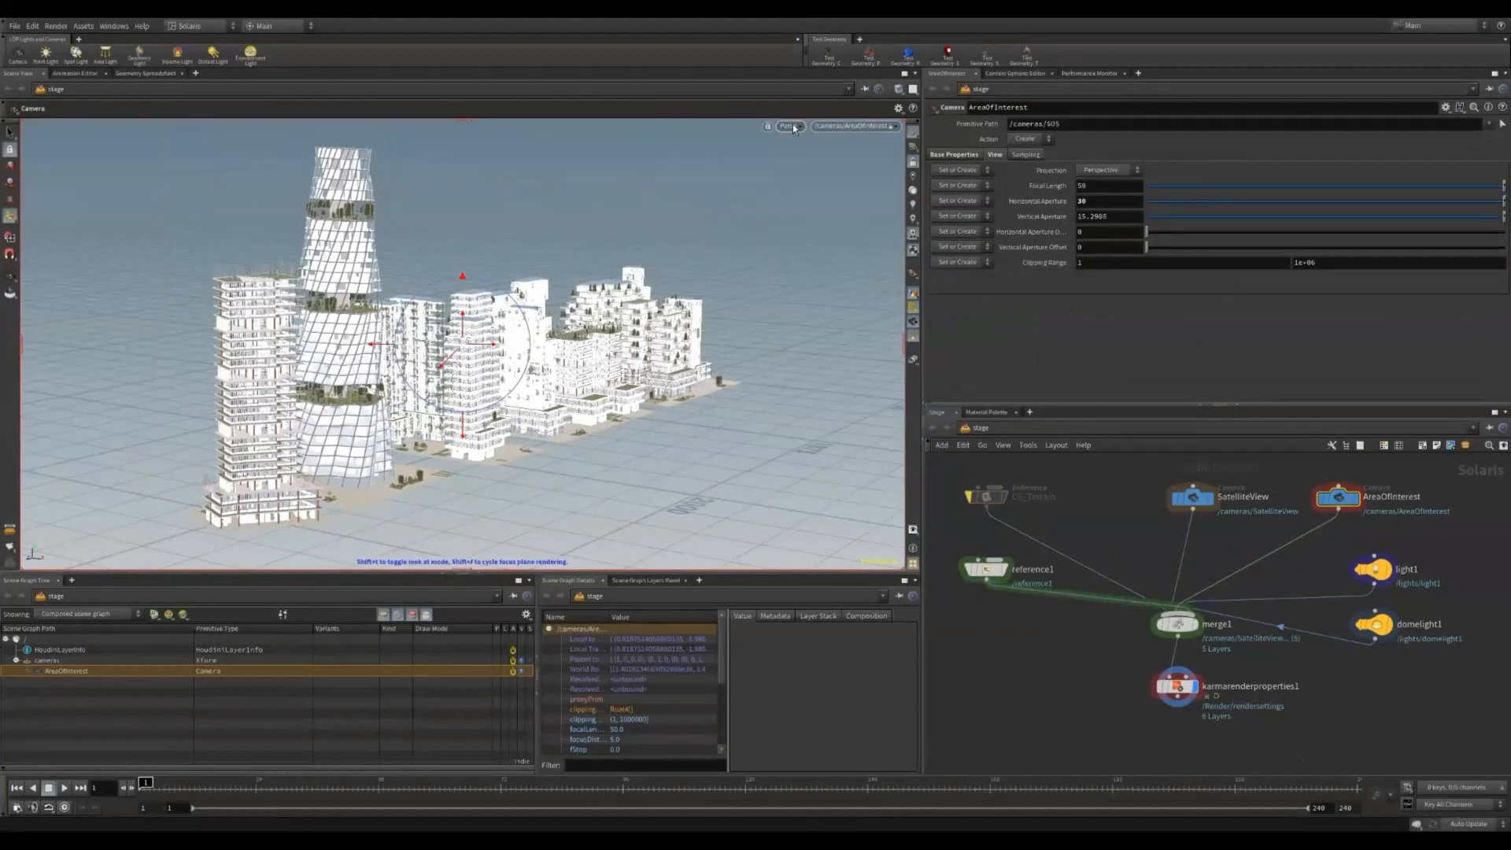
key("ctrl+s")
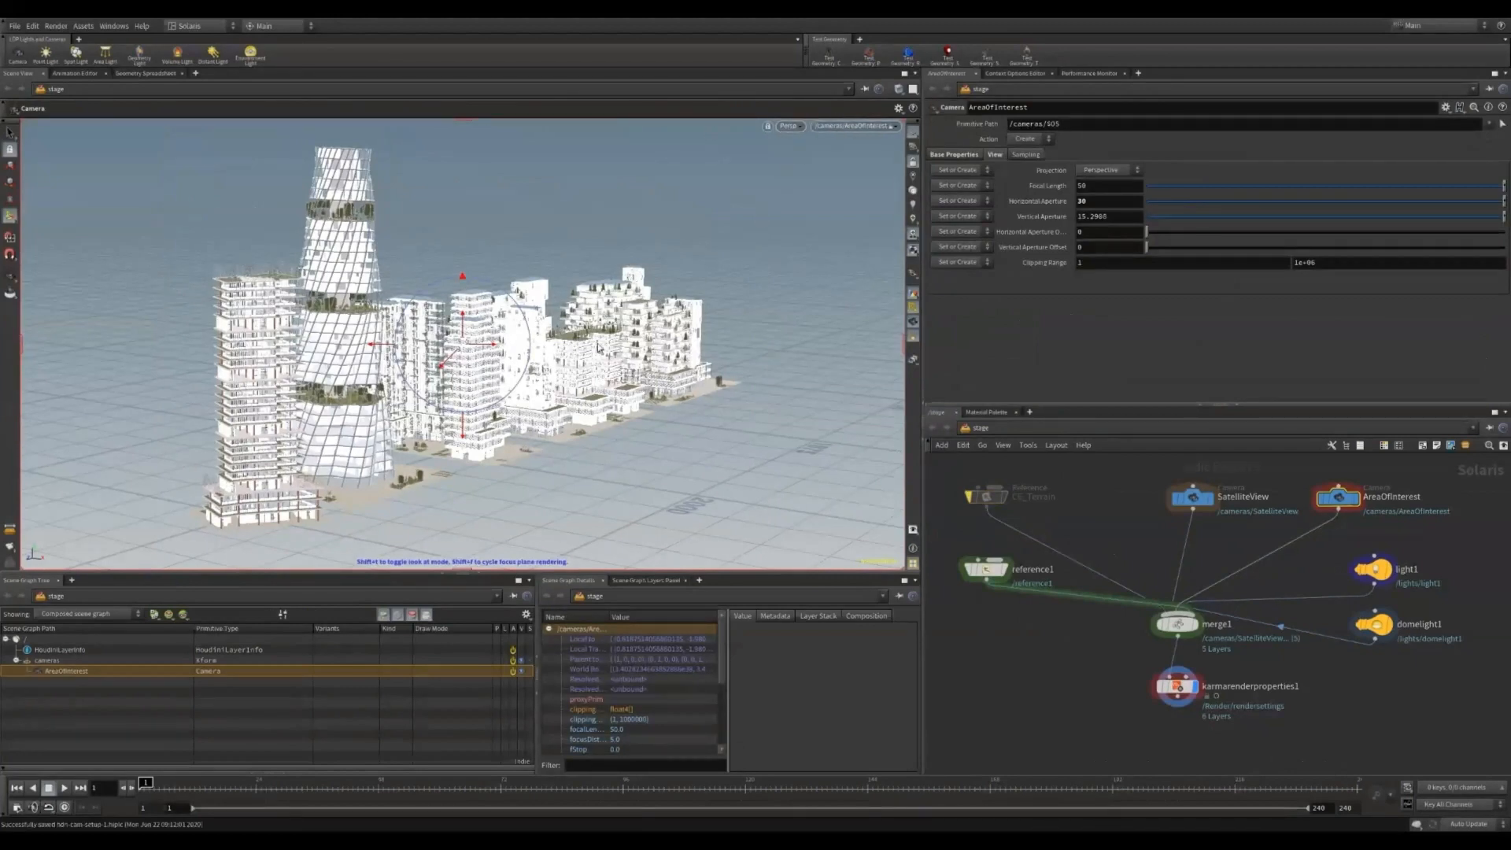
left_click(802, 126)
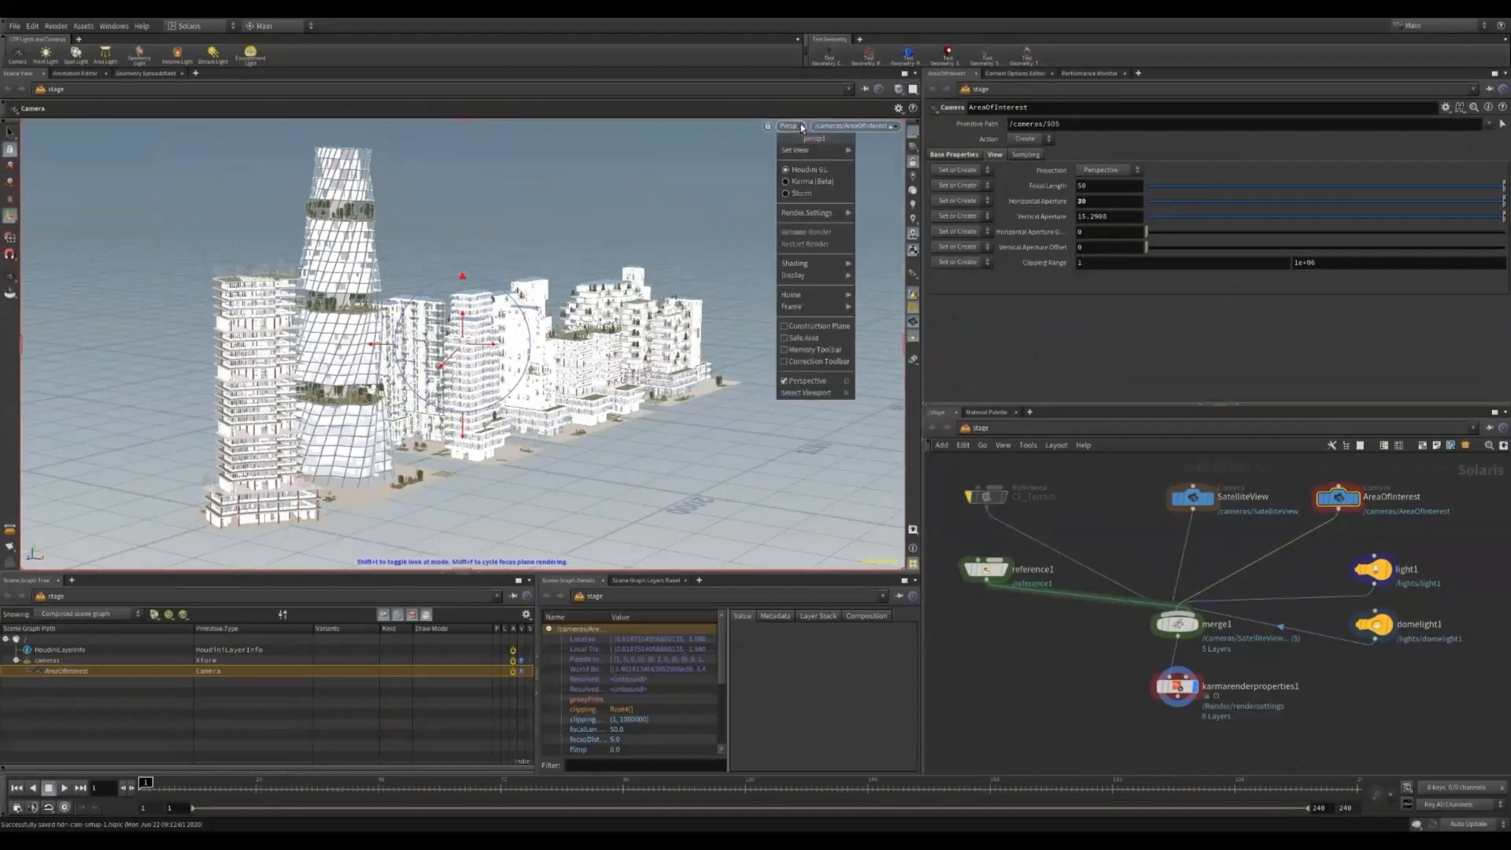
left_click(802, 182)
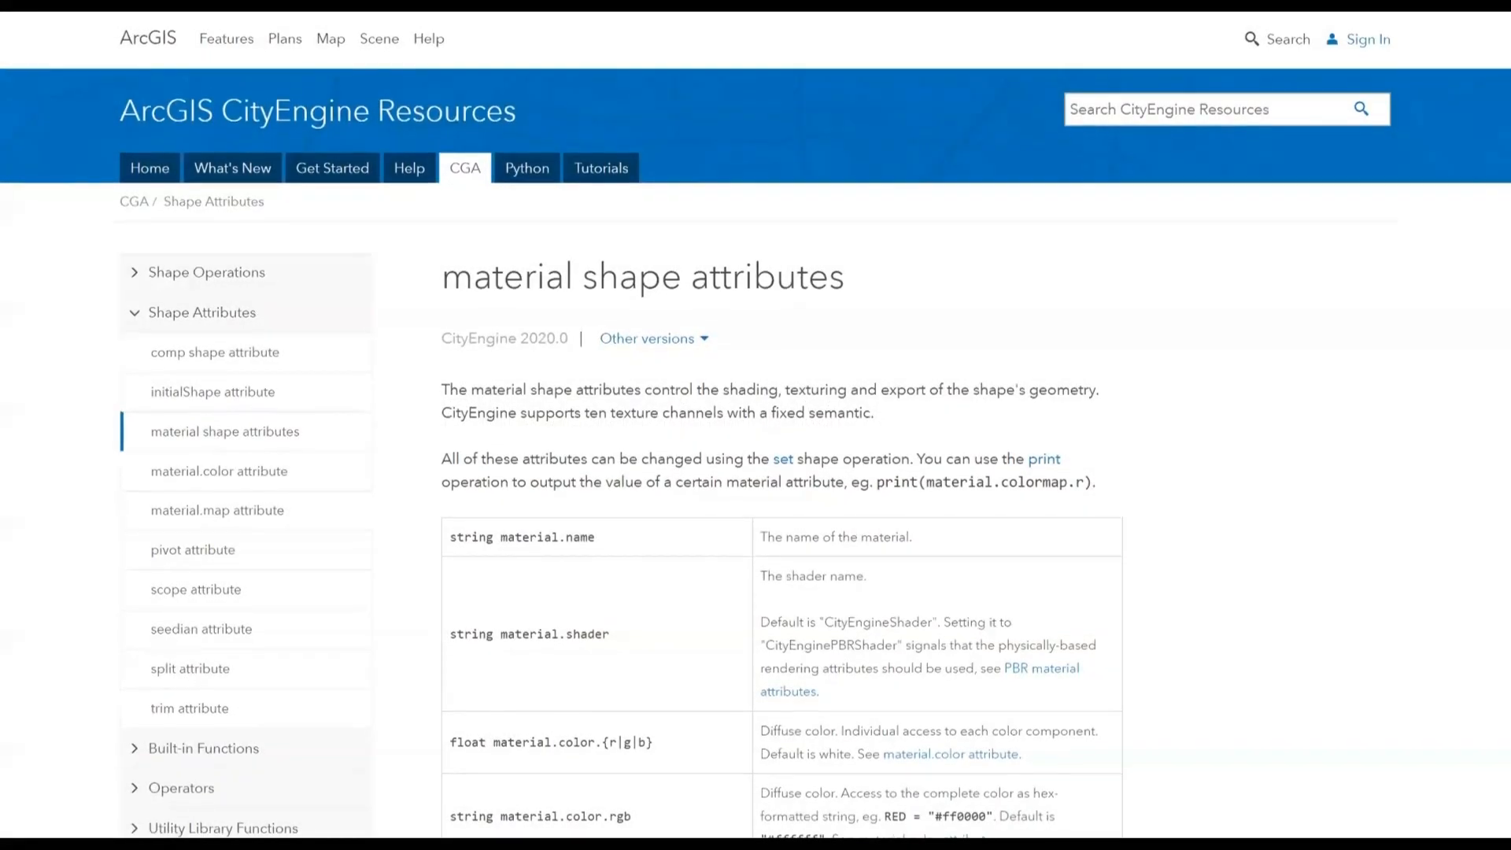
Step: Read through the CityEngine material shape attributes reference, down to the PBR material attributes
scroll(756, 425, "down", 2)
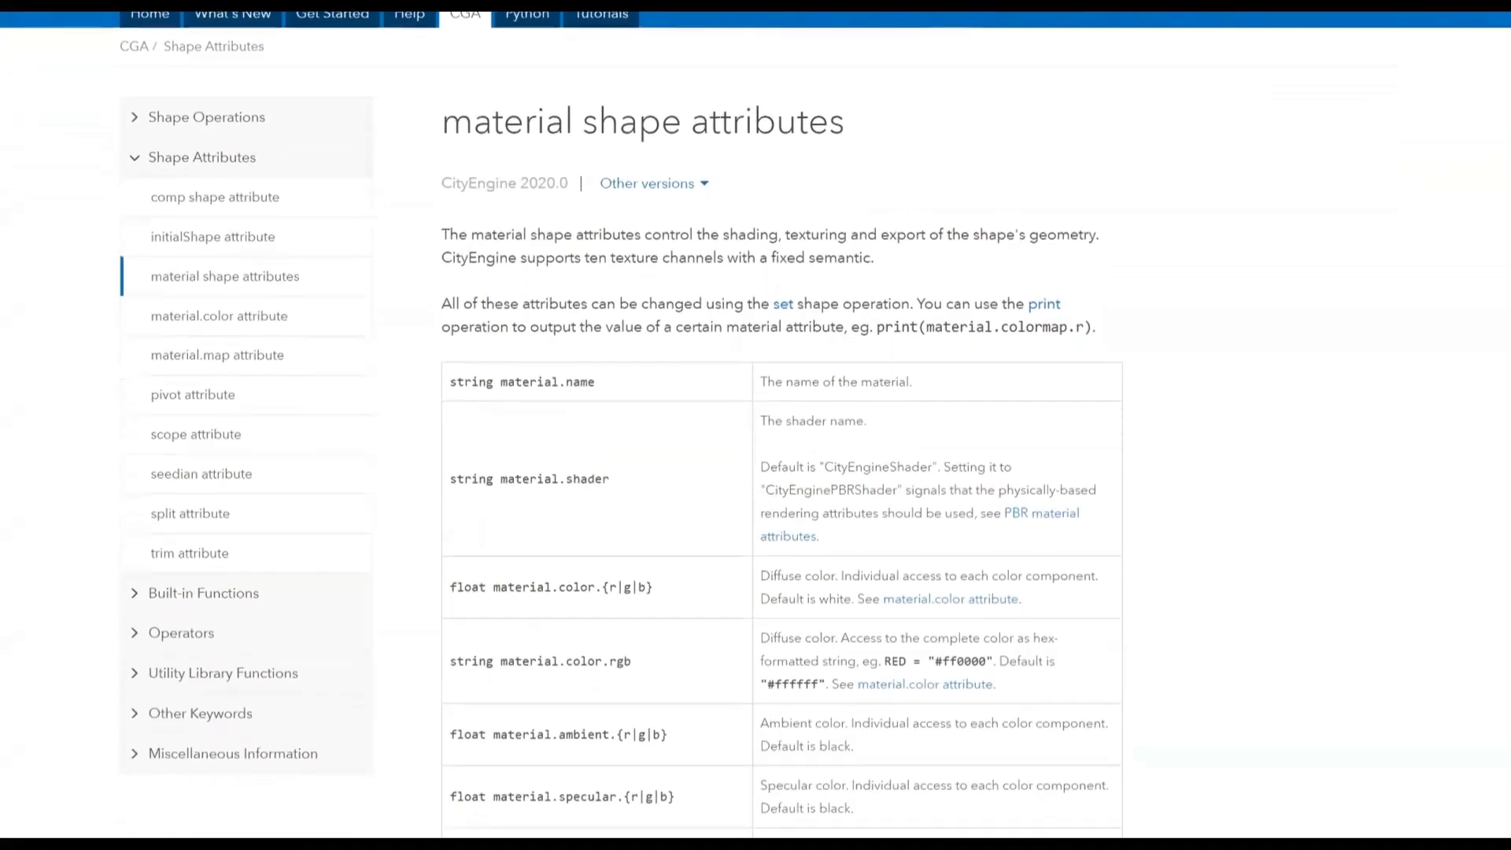
scroll(756, 425, "down", 4)
scroll(755, 425, "down", 6)
scroll(756, 425, "down", 7)
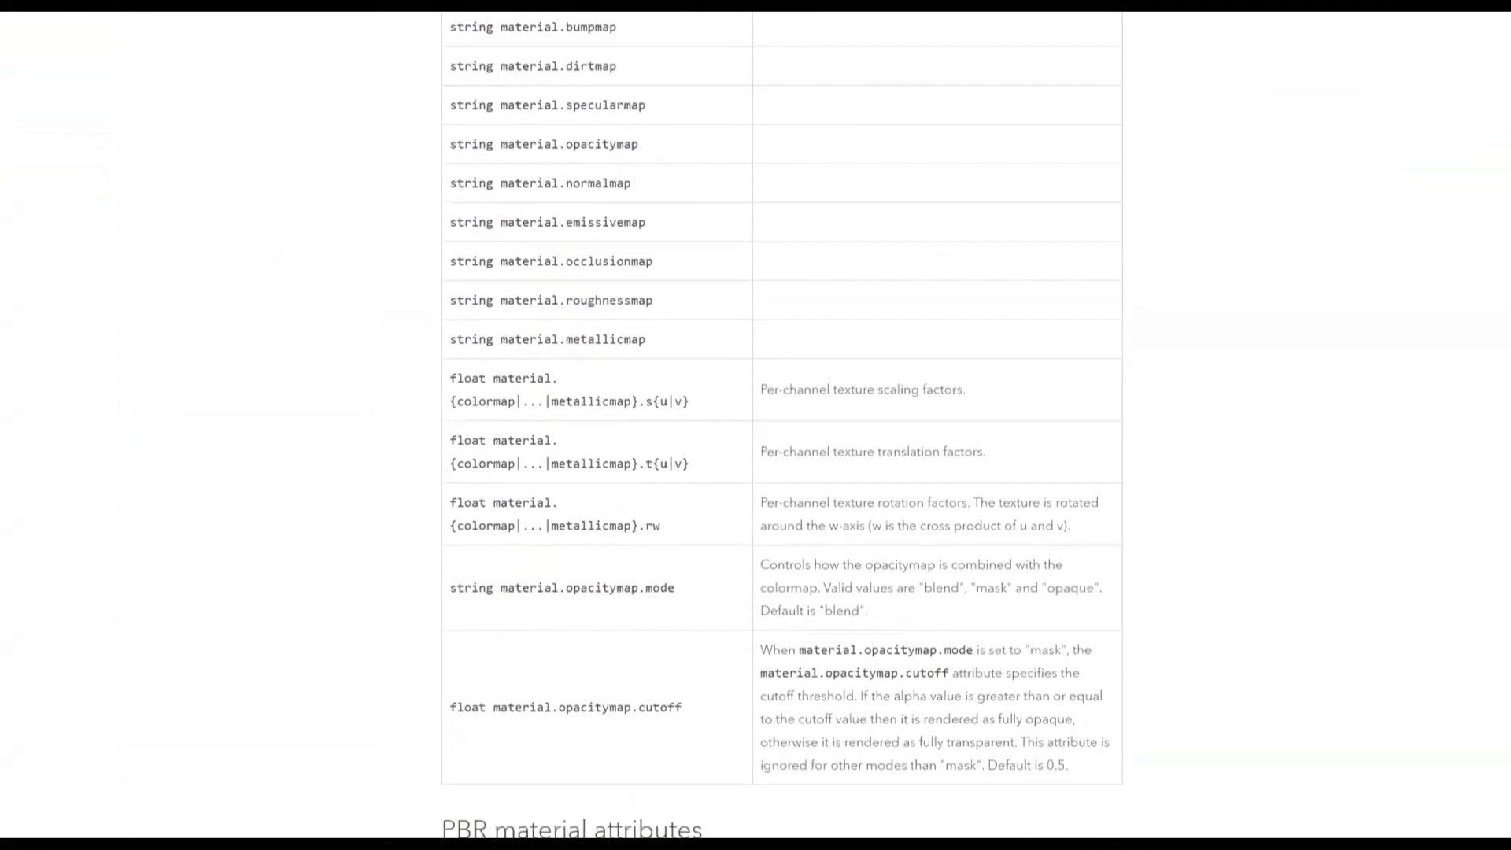
scroll(755, 425, "down", 5)
scroll(756, 425, "down", 3)
scroll(755, 425, "down", 1)
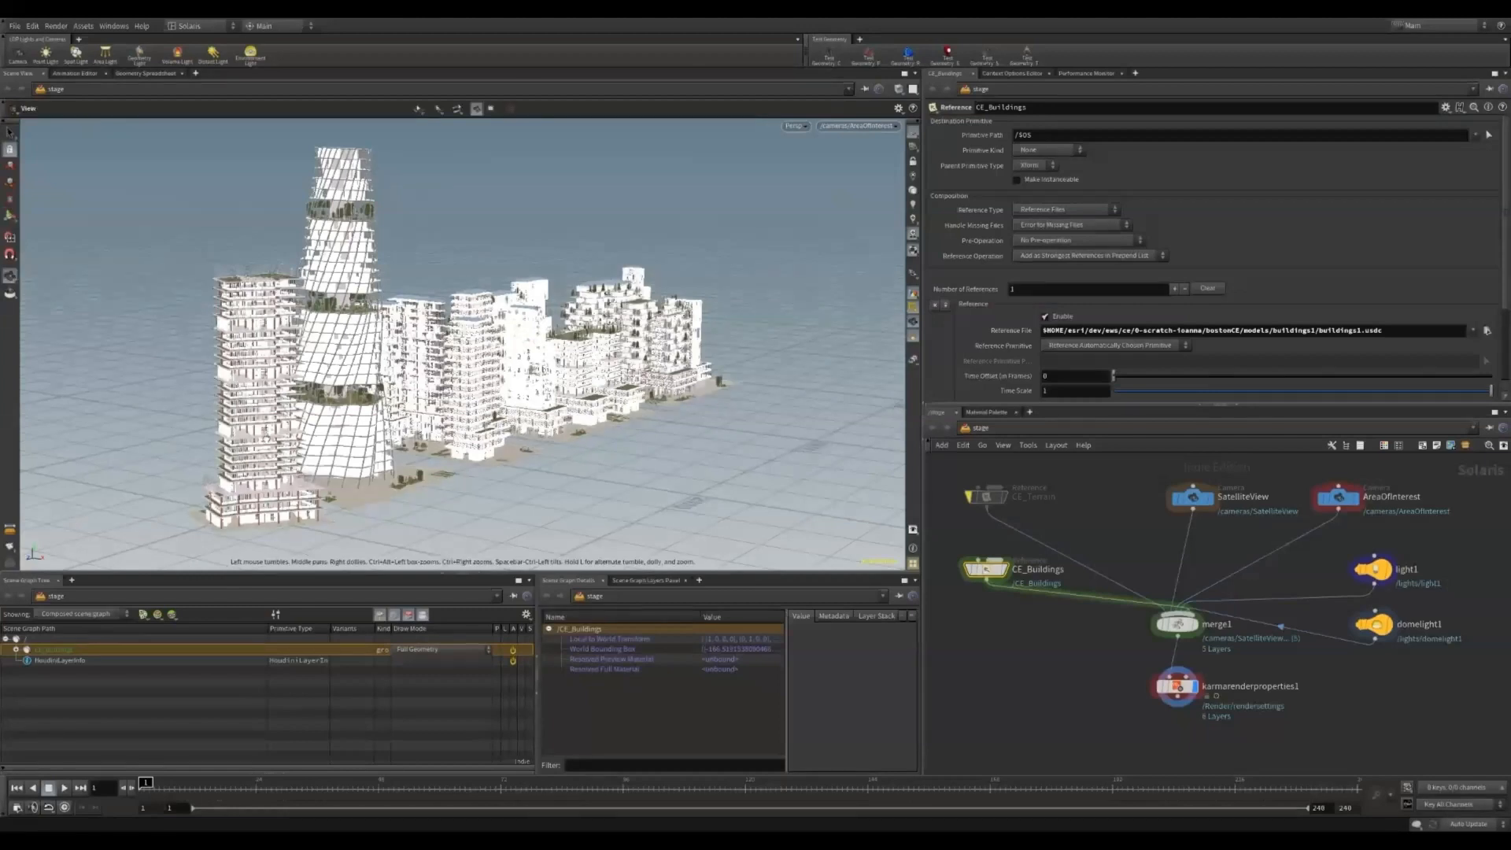
Step: Select the grass-covered terrace shape of the nearest residential tower and bring its entry into view in the scene graph
mouse_move(266, 436)
left_mouse_down()
mouse_move(274, 461)
mouse_move(273, 447)
left_mouse_up()
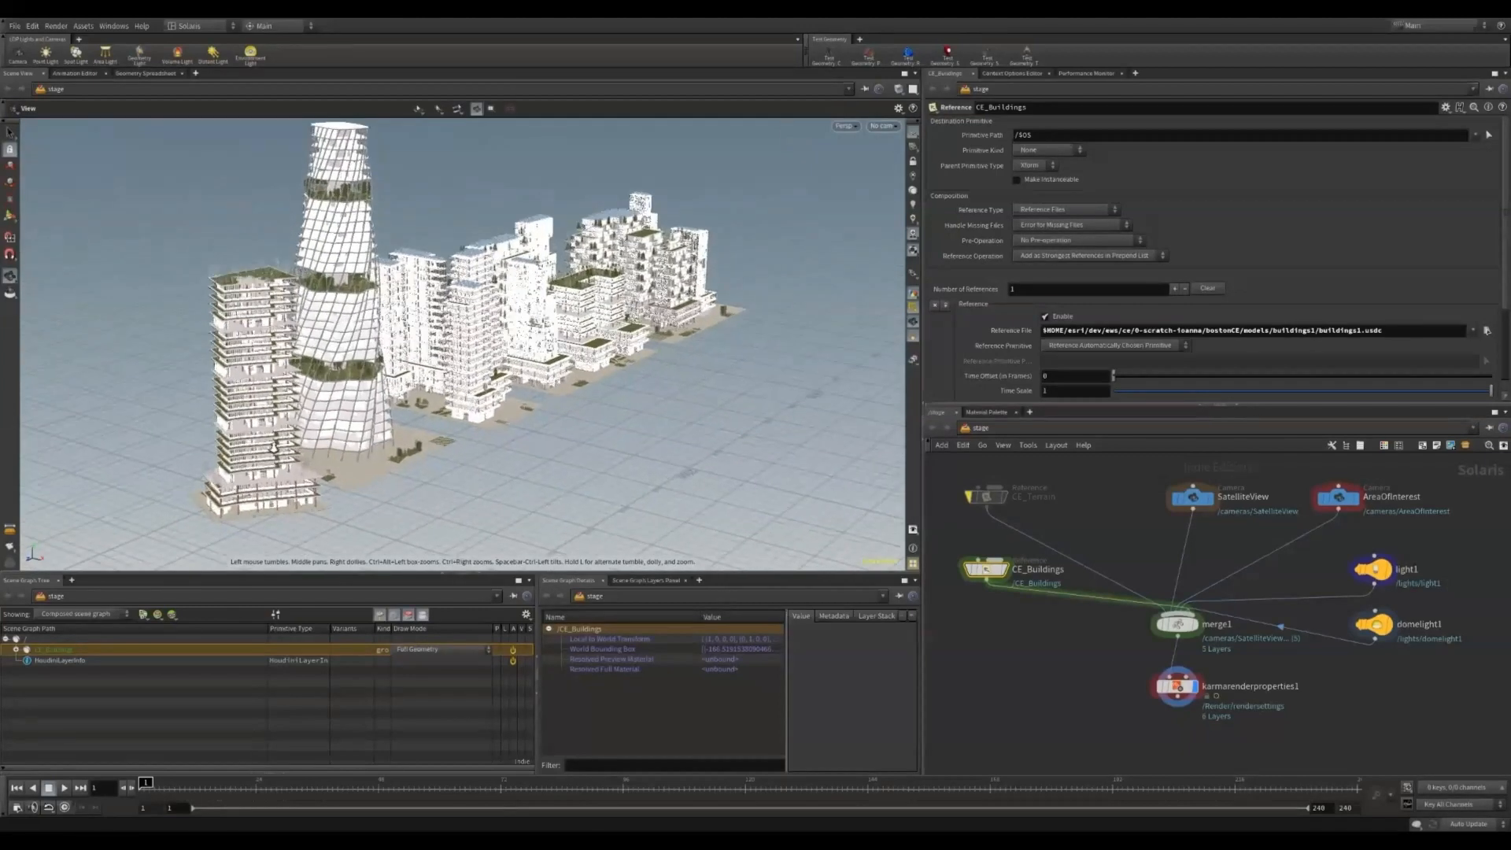
scroll(273, 447, "up", 10)
middle_click_drag(287, 438, 357, 386)
key("Return")
key("s")
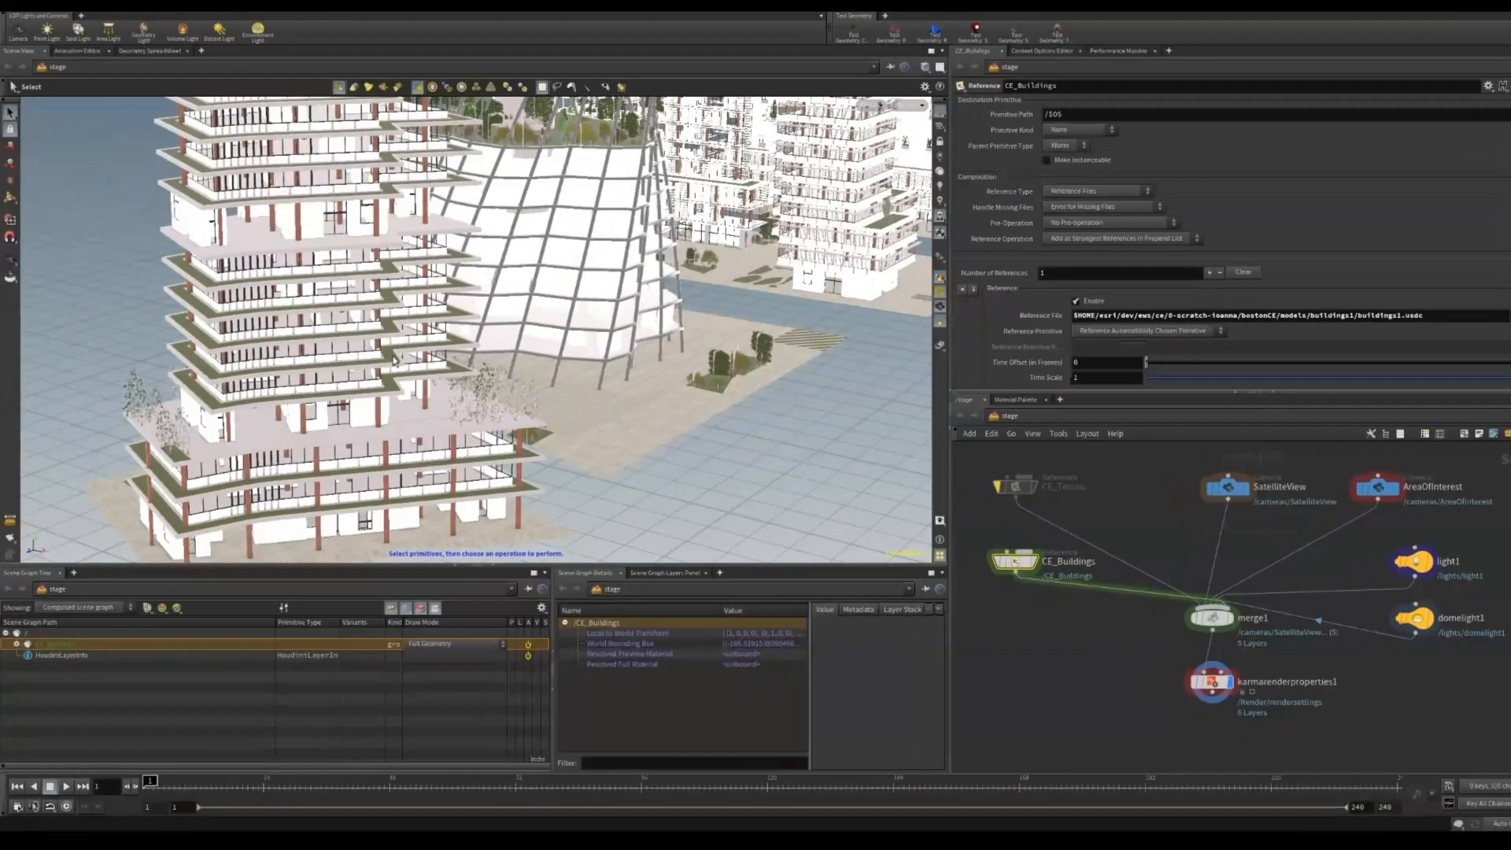
left_click(385, 372)
scroll(123, 721, "down", 1)
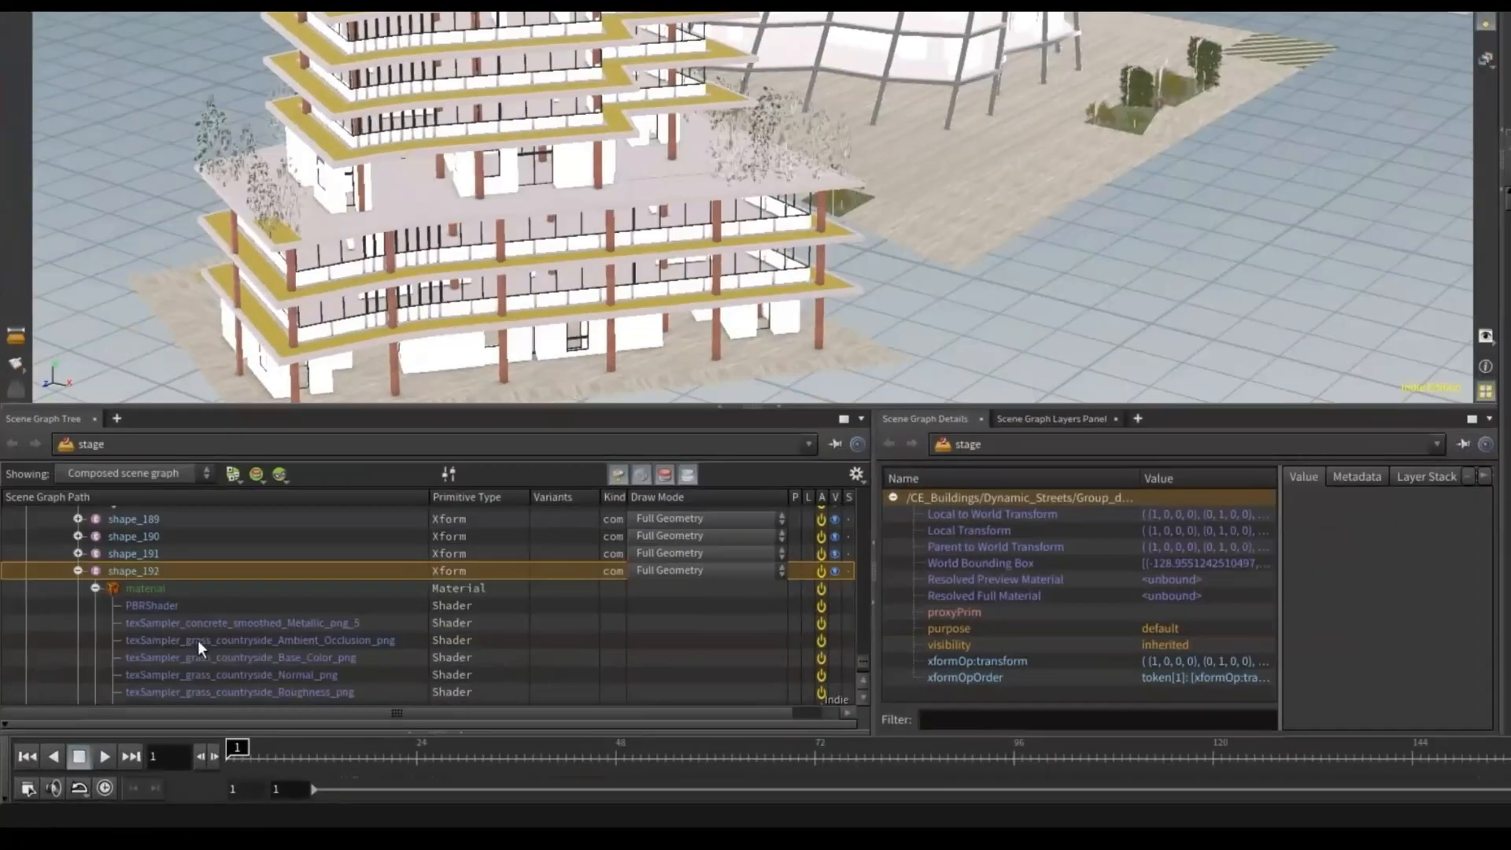
scroll(189, 645, "down", 2)
Step: Inspect the material of shape_192, including its PBRShader, grass_countryside texture samplers and the shader's info:id attribute
left_click(134, 565)
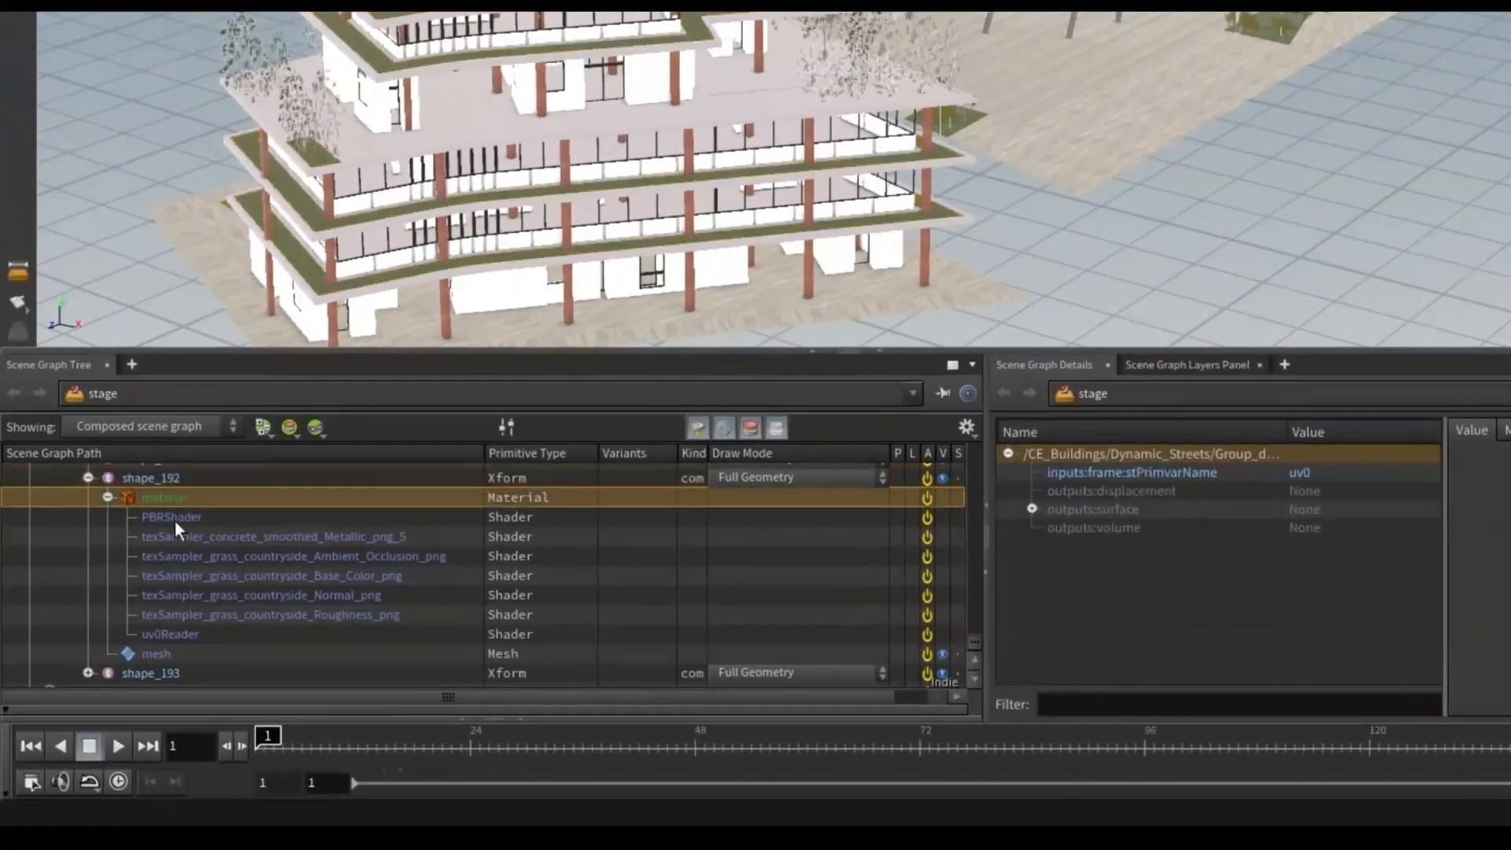
left_click(175, 520)
left_click(176, 534)
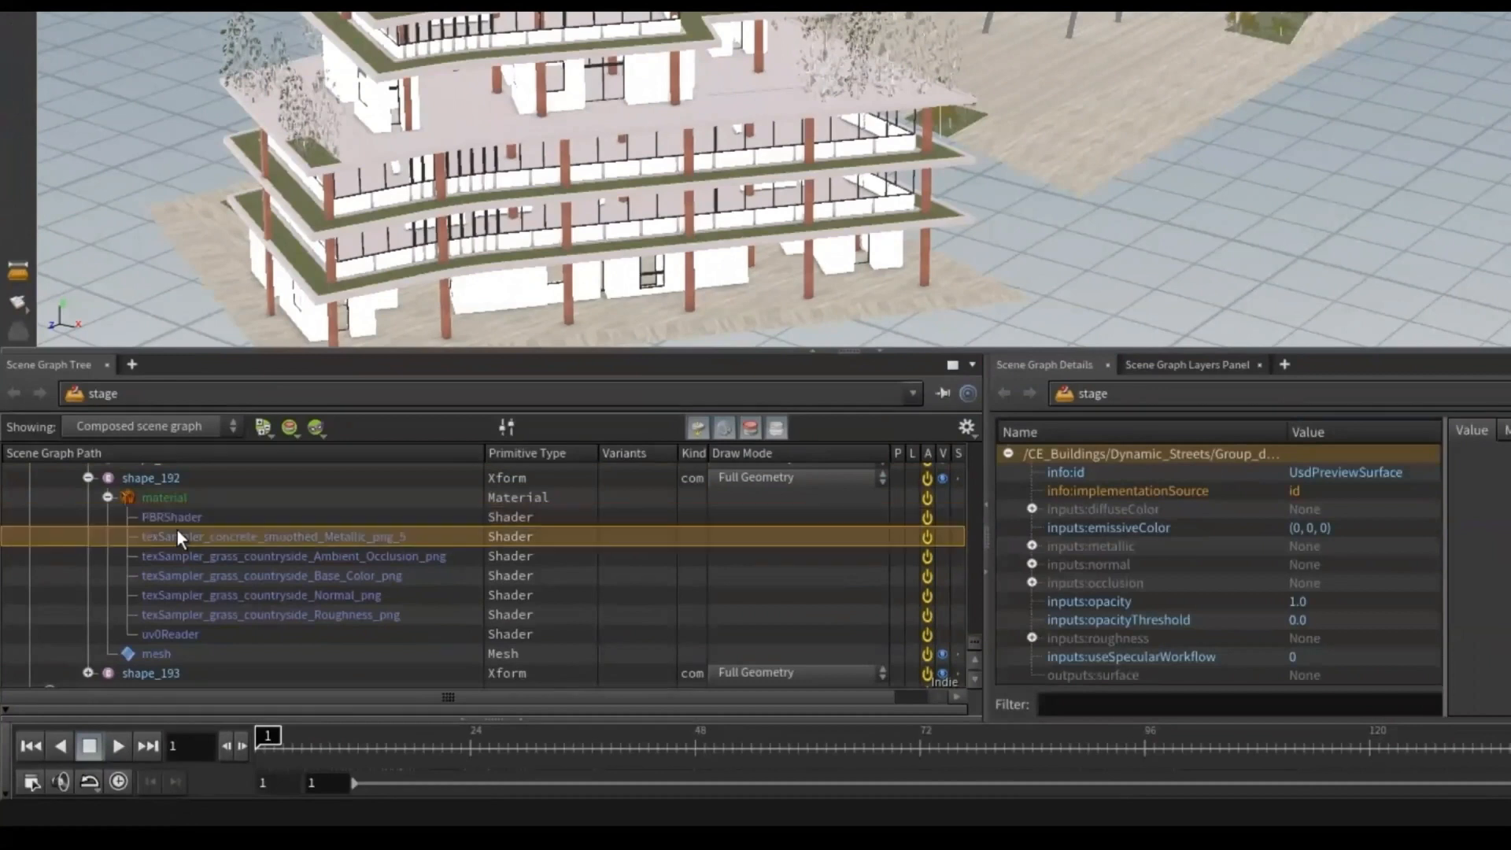
left_click(176, 559)
left_click(178, 583)
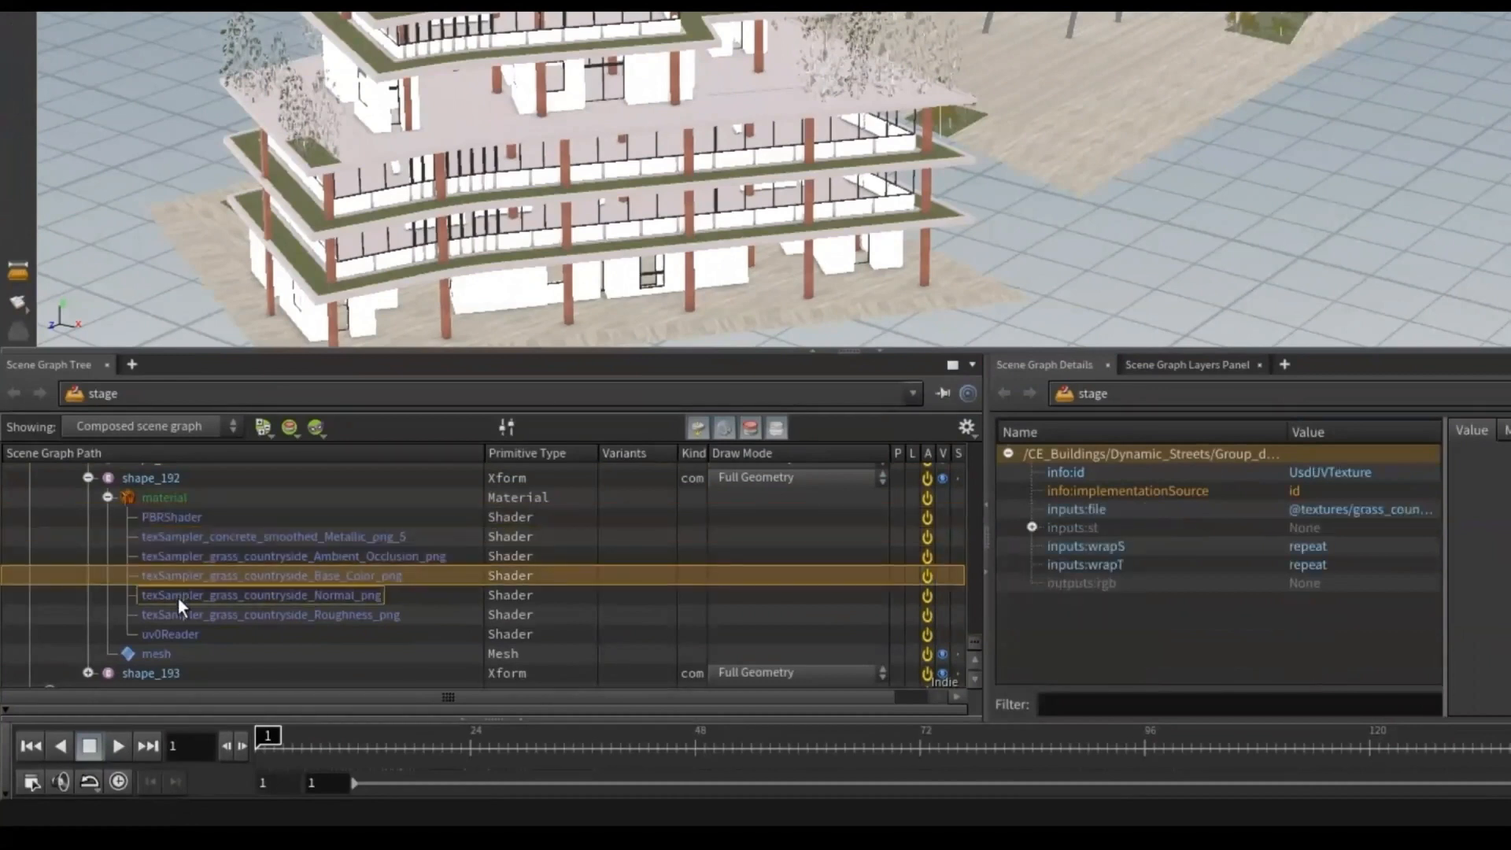
left_click(178, 596)
left_click(184, 513)
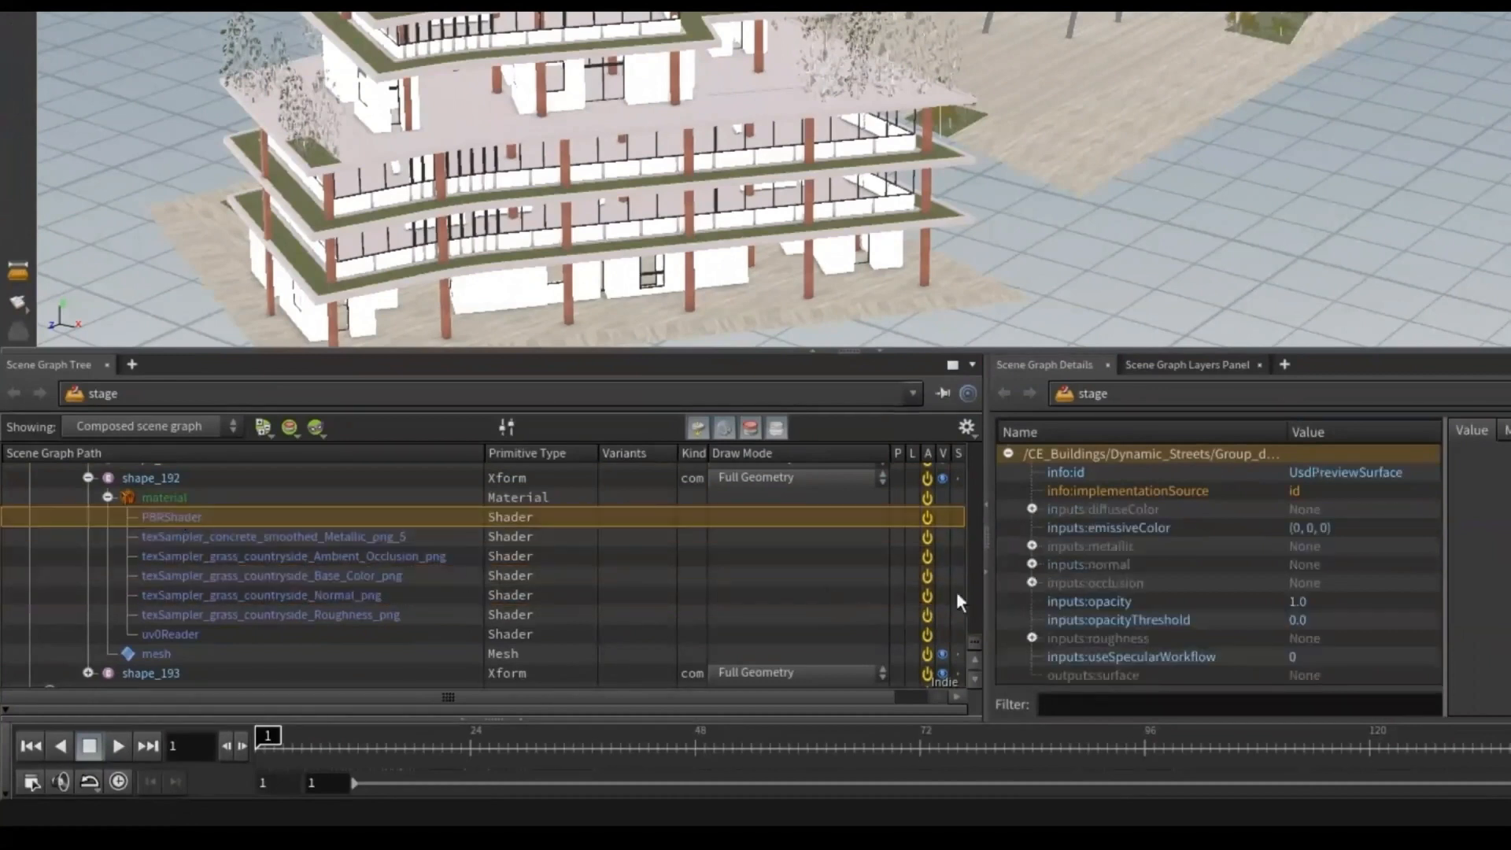
left_click(1391, 475)
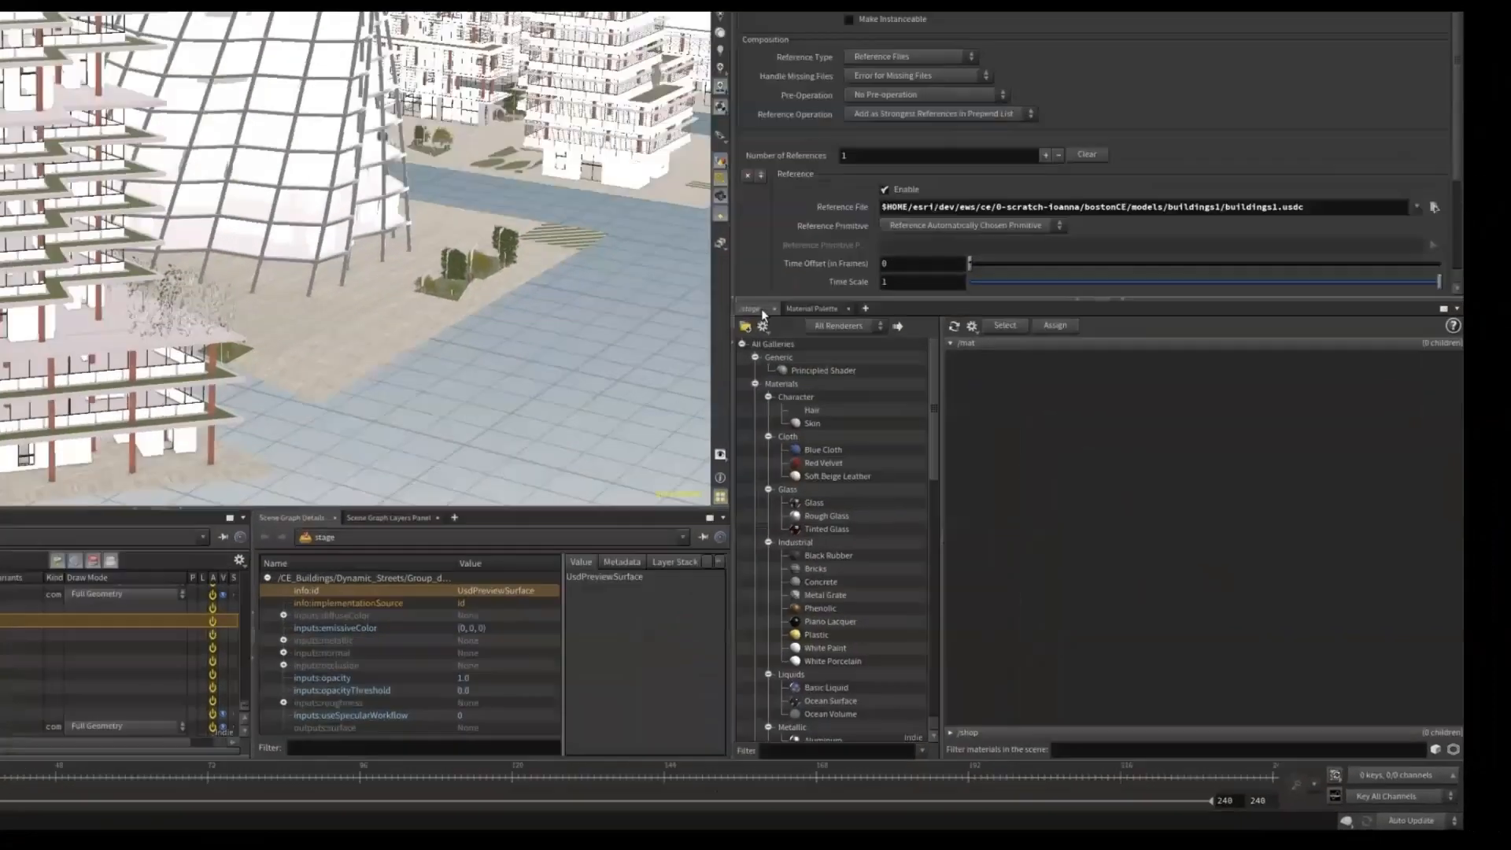
Step: Add a Material Library node to the stage network below CE_Buildings and go inside it
left_click(849, 378)
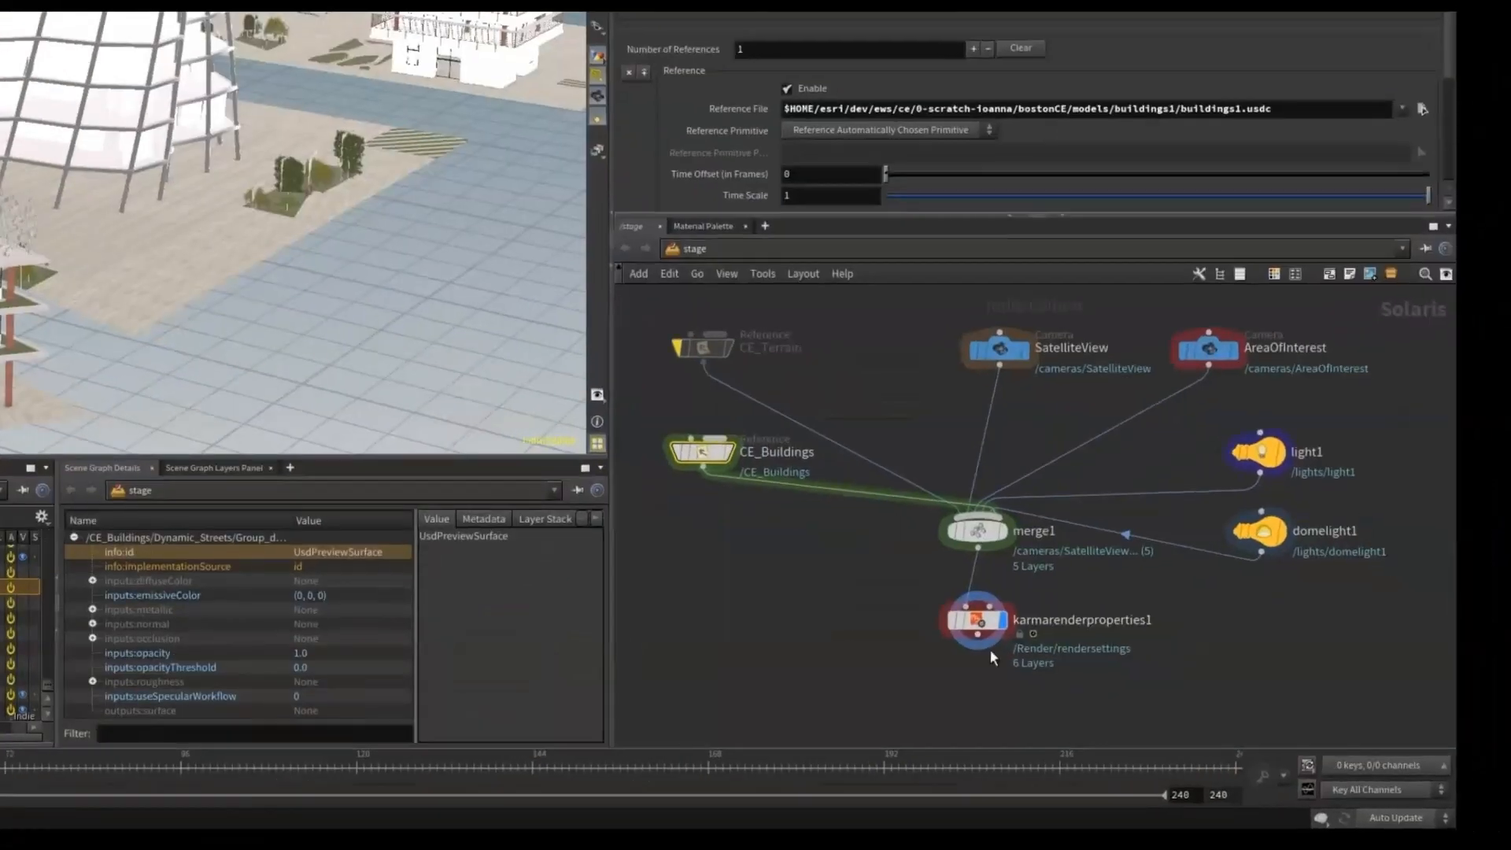
key("Tab")
type("materi")
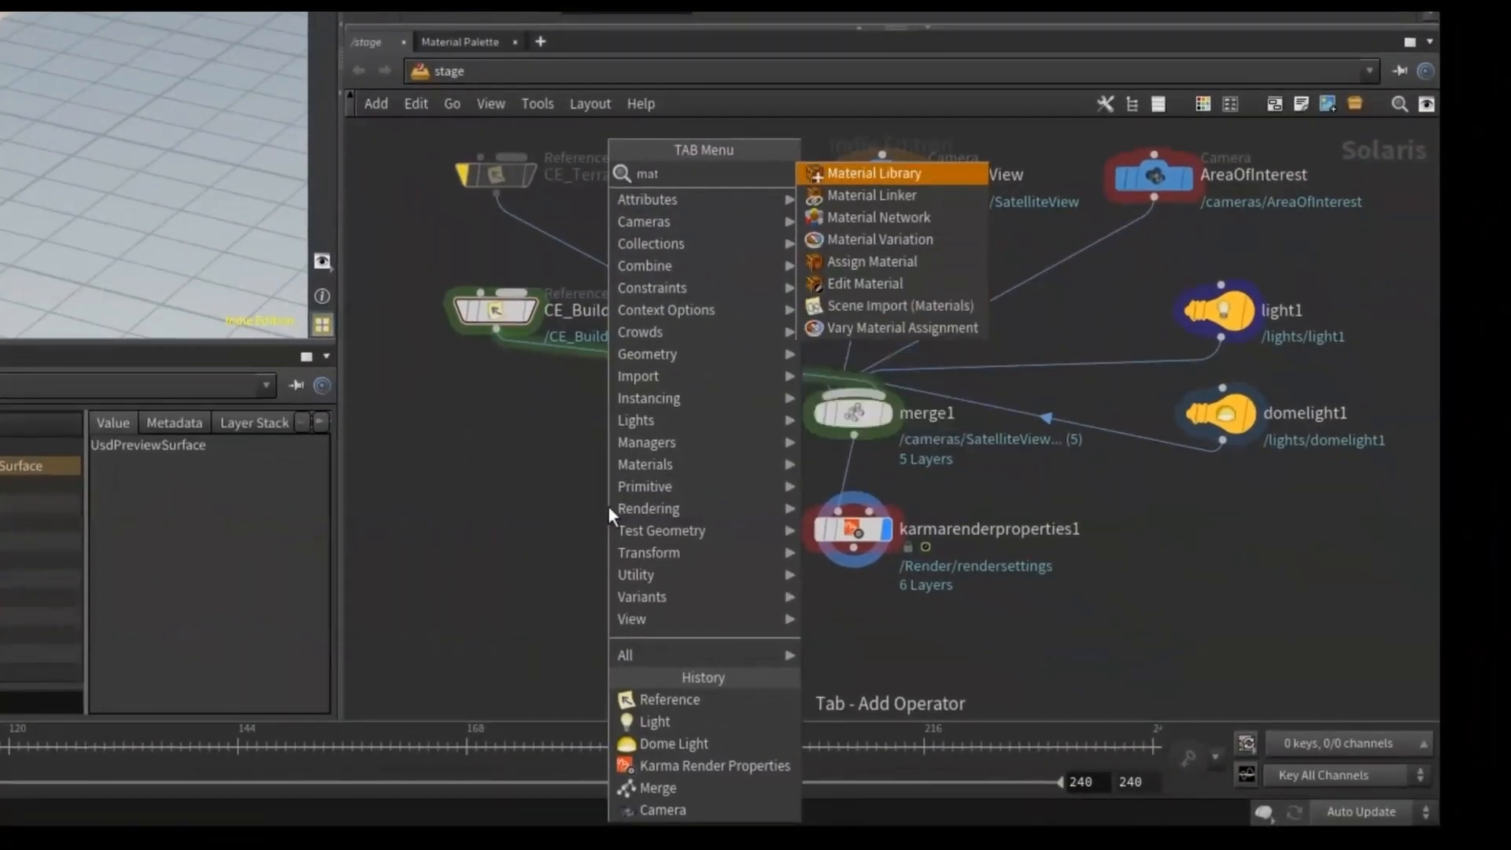
left_click(872, 174)
left_click(522, 469)
double_click(522, 467)
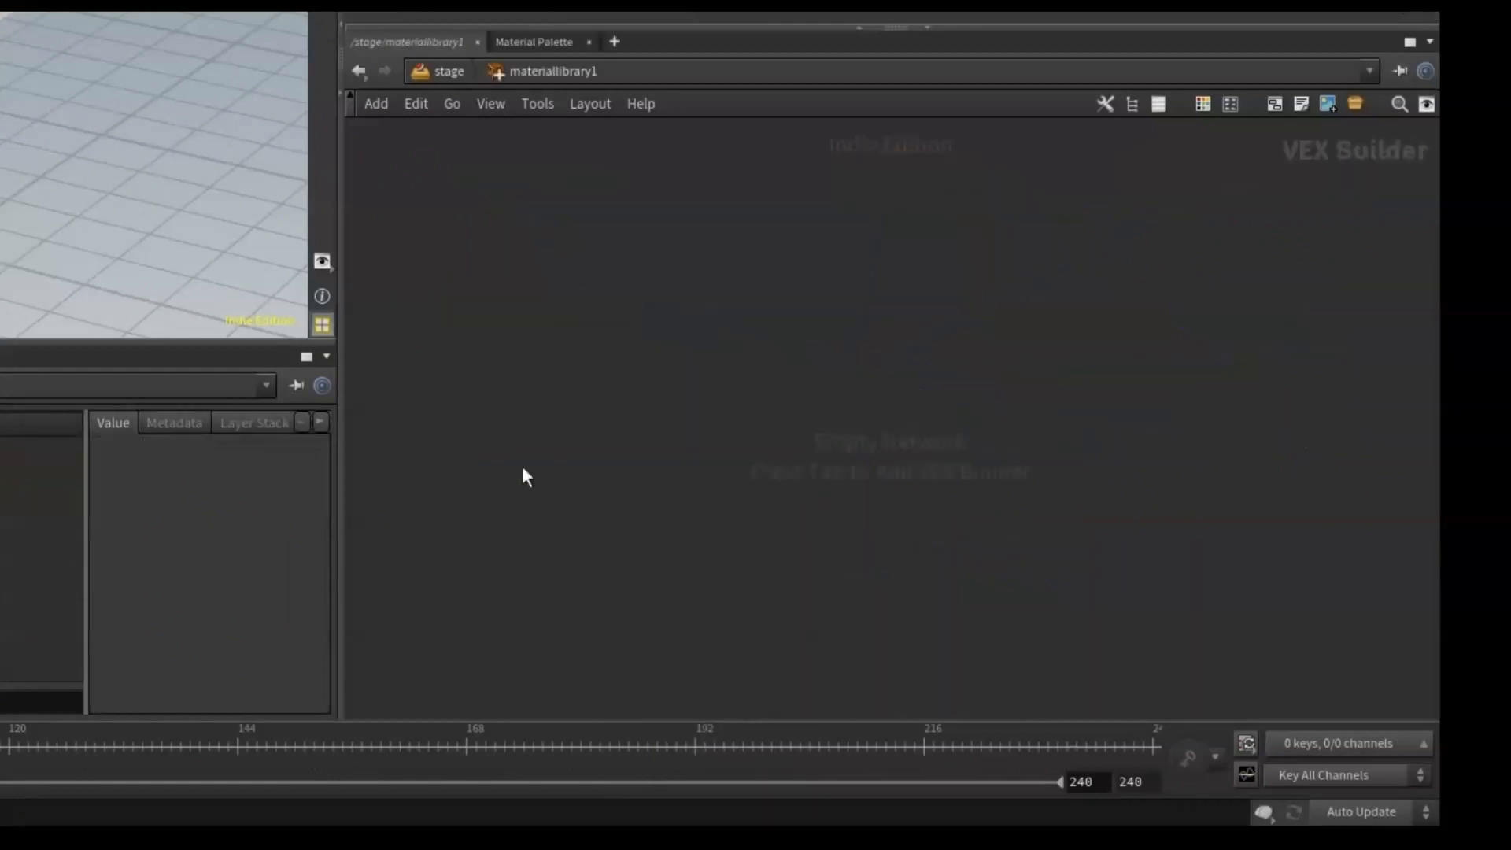
Step: Create a USD Preview Surface shader node inside materiallibrary1 and look over its inputs
key("Tab")
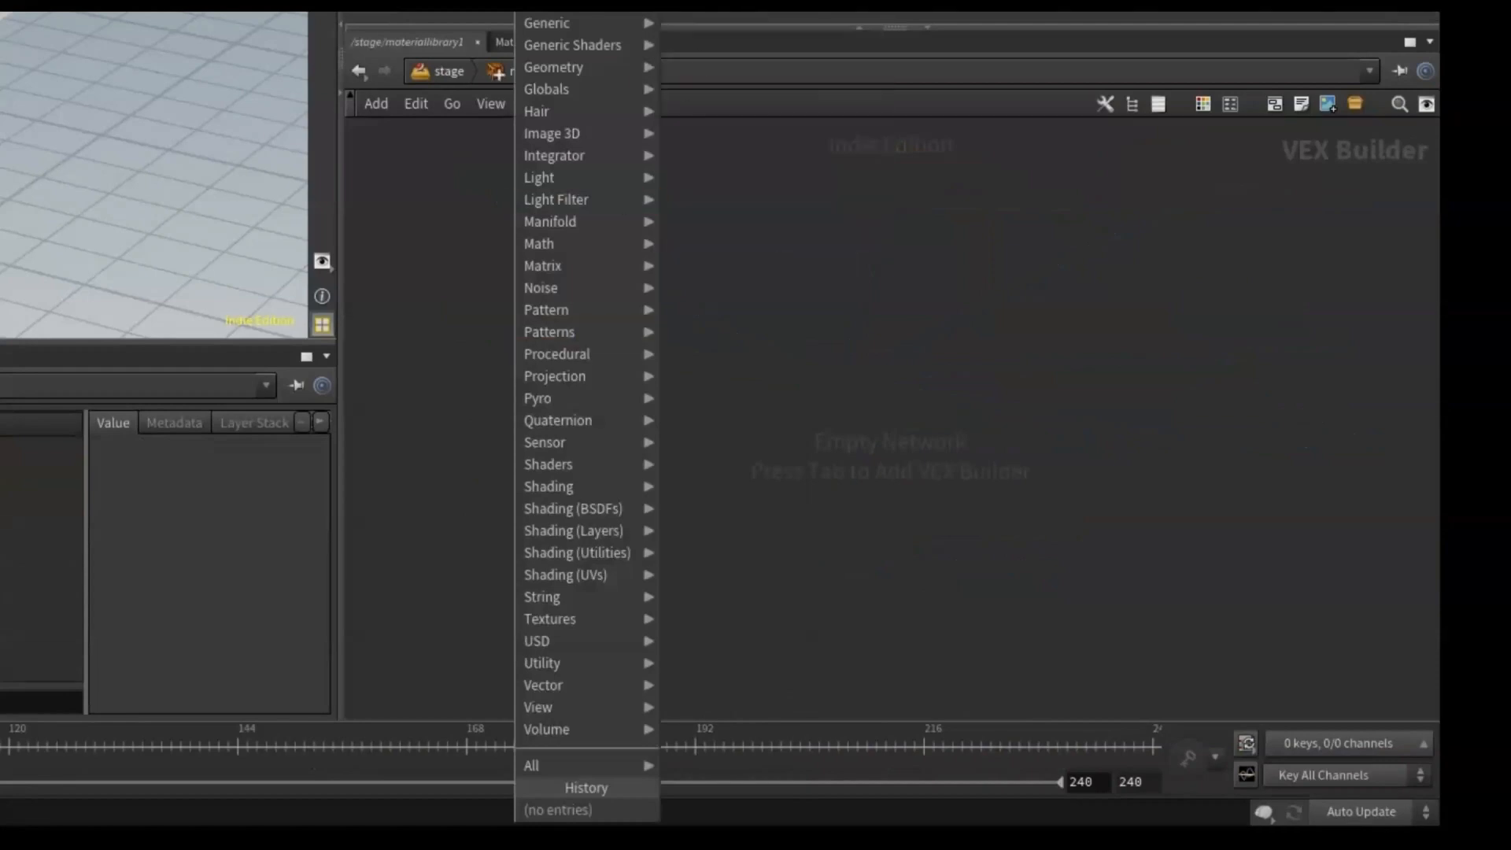
type("usdp")
key("Return")
left_click(579, 277)
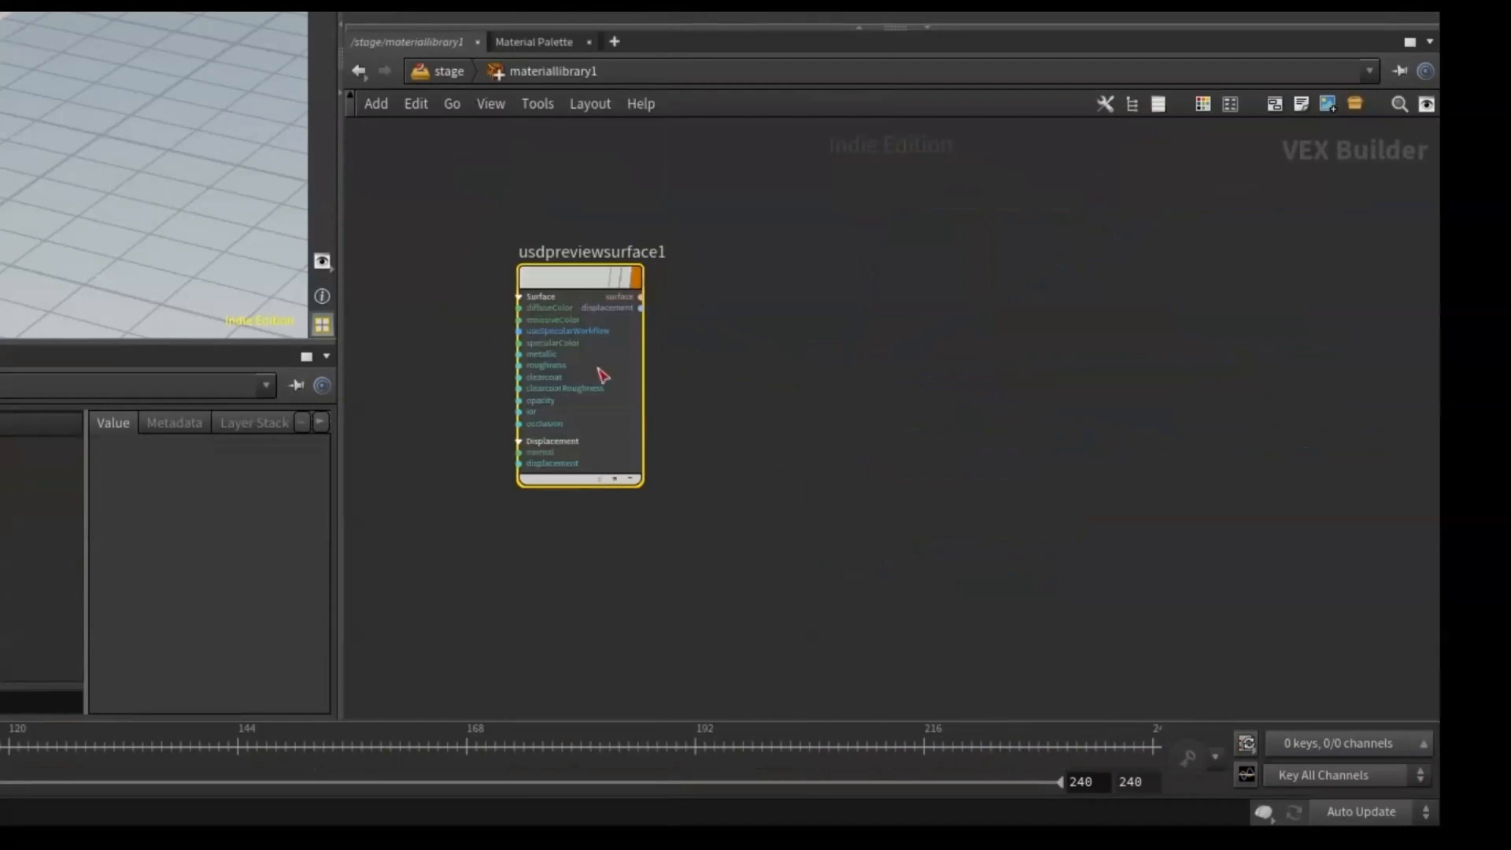
scroll(743, 362, "up", 8)
middle_click_drag(673, 396, 993, 532)
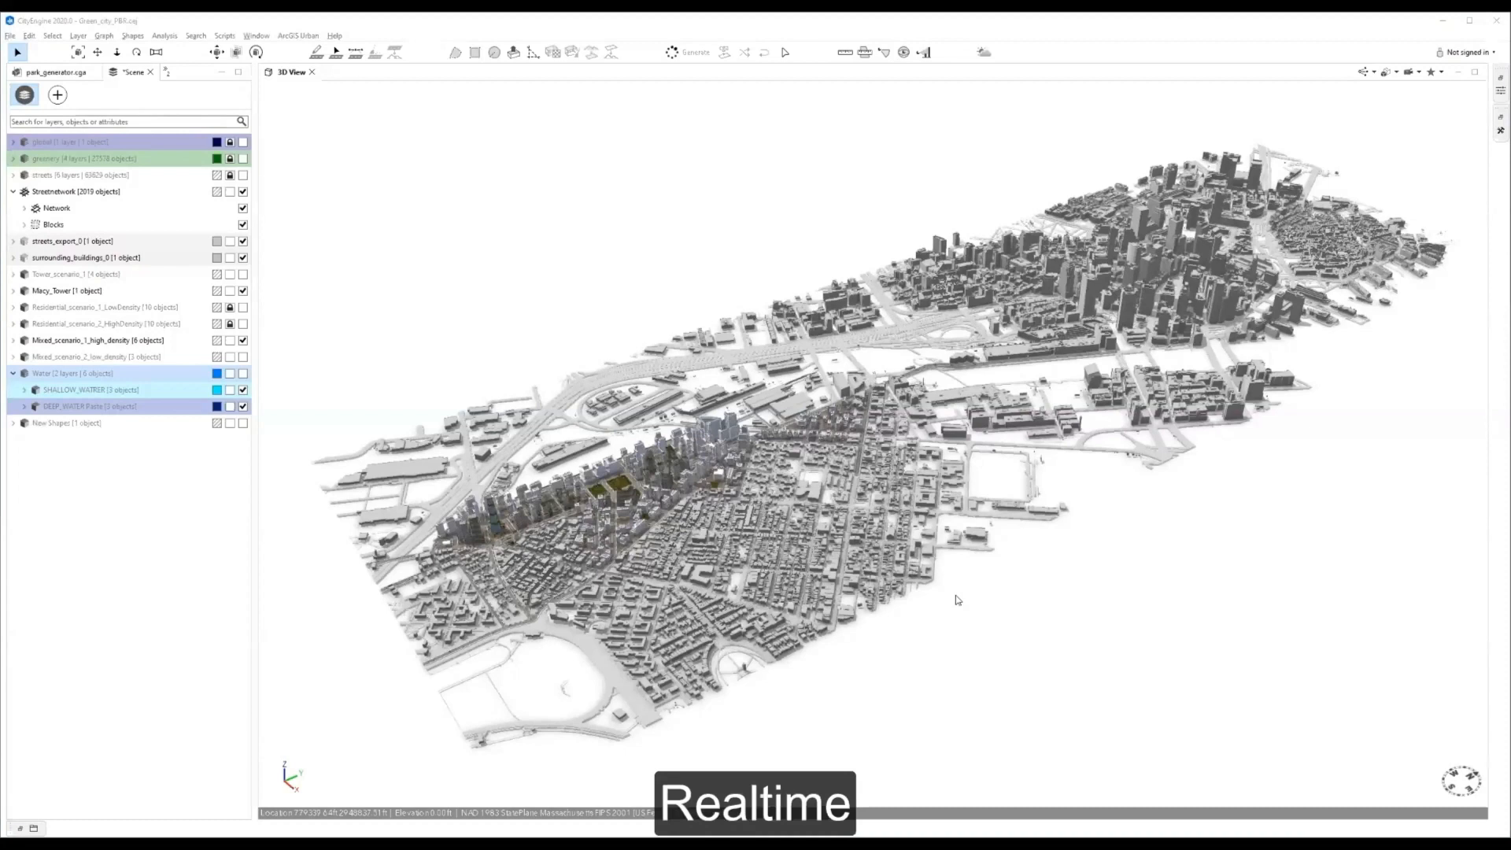
Step: Switch to CityEngine and, at street level by the glass tower, select the Streetnetwork, streets_export_0, surrounding_buildings_0 and Macy_Tower layers
key("z")
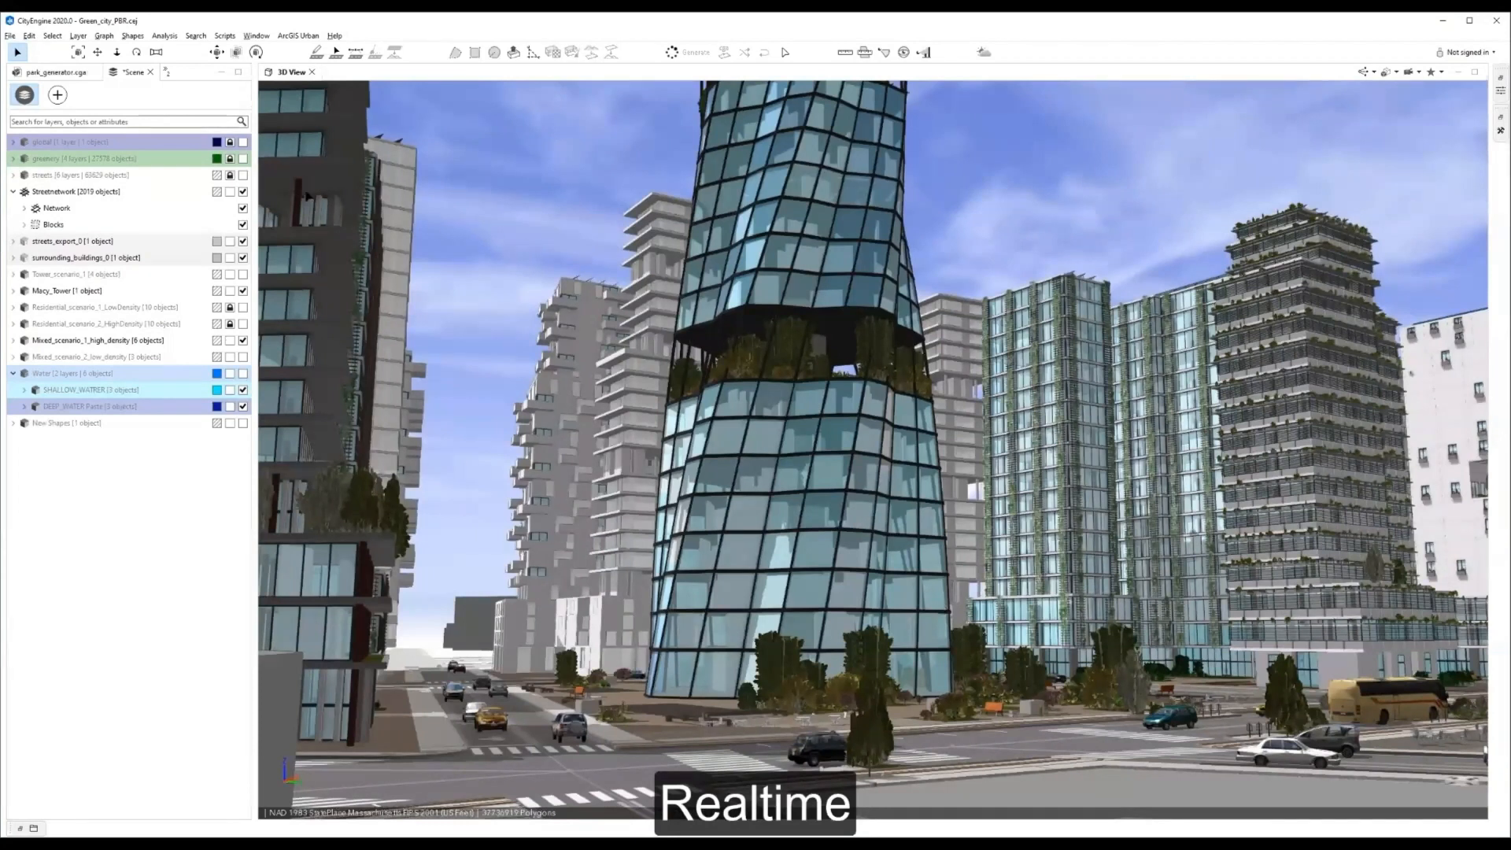
left_click(117, 193)
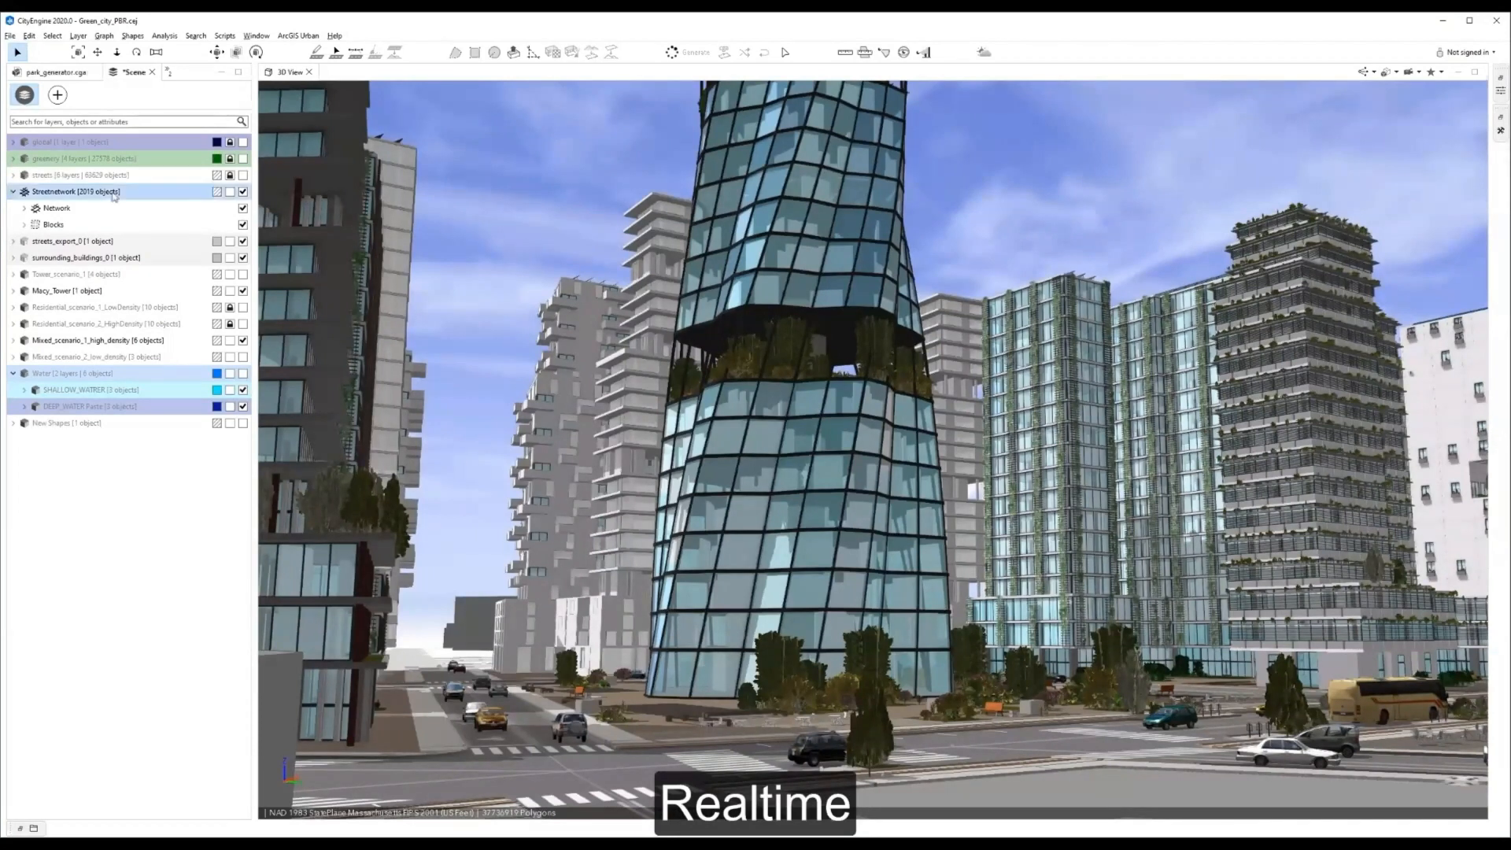
left_click(99, 242)
left_click(102, 258)
left_click(97, 291)
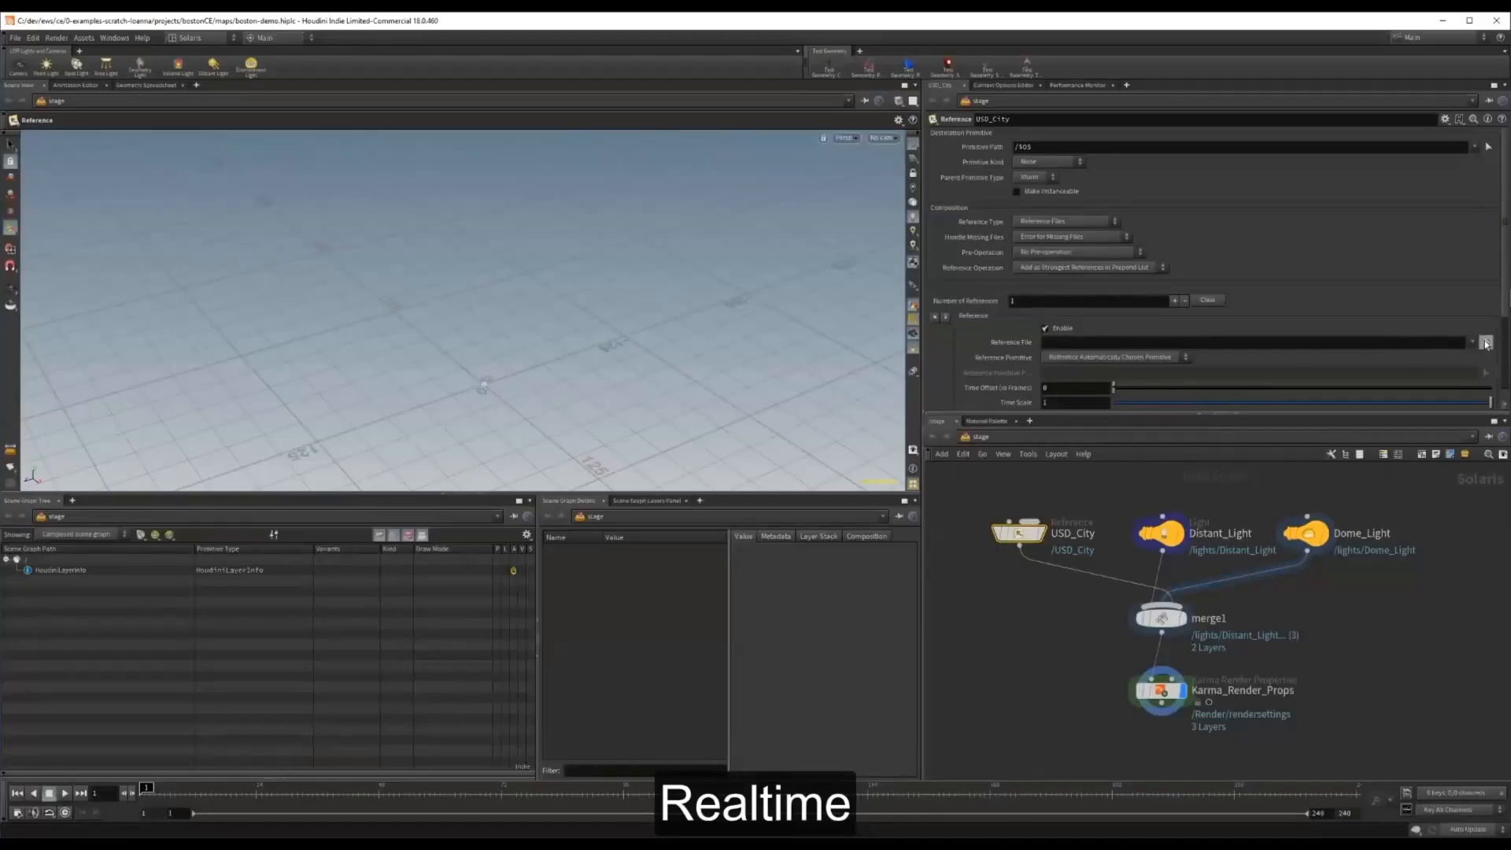
Step: Switch to Houdini and load the exported Green_city_PBR USD file as the USD_City node's reference file
left_click(1486, 343)
double_click(857, 460)
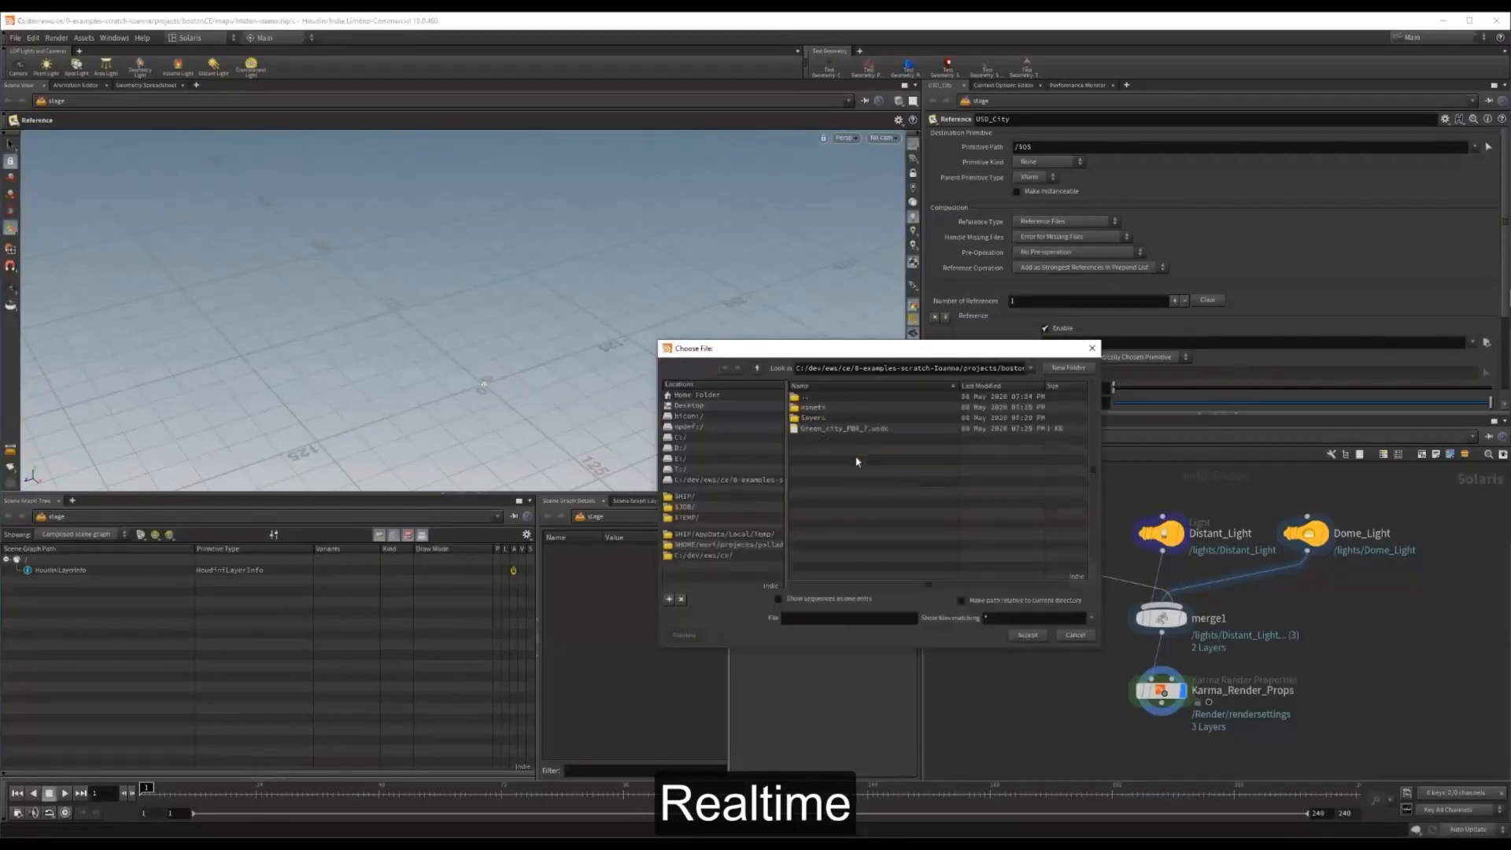
double_click(844, 429)
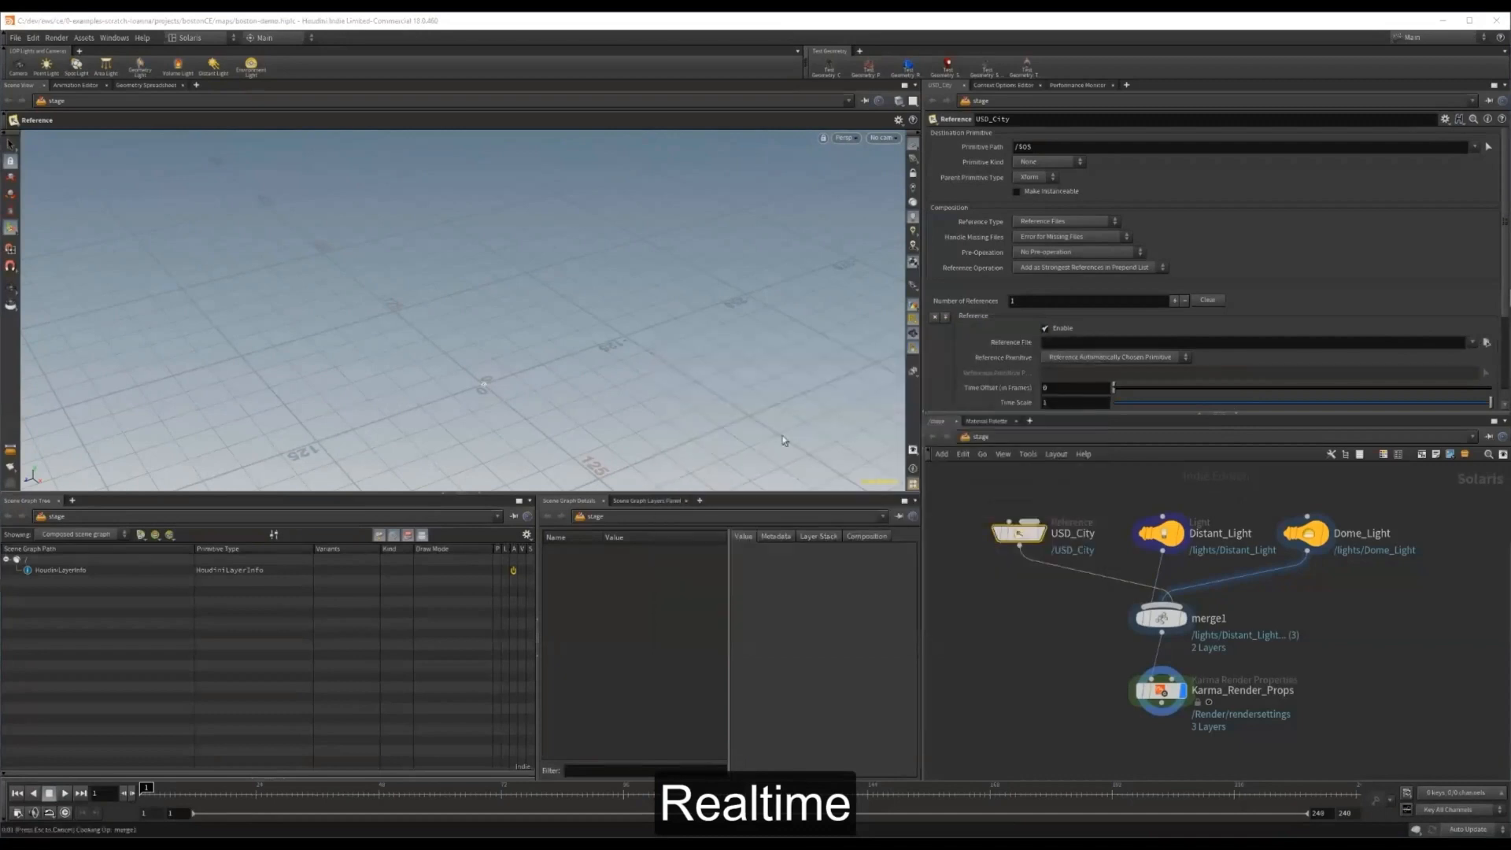
Step: Examine the referenced city's streets and buildings in the scene view from several angles and distances
key("Escape")
middle_click_drag(394, 432, 747, 225)
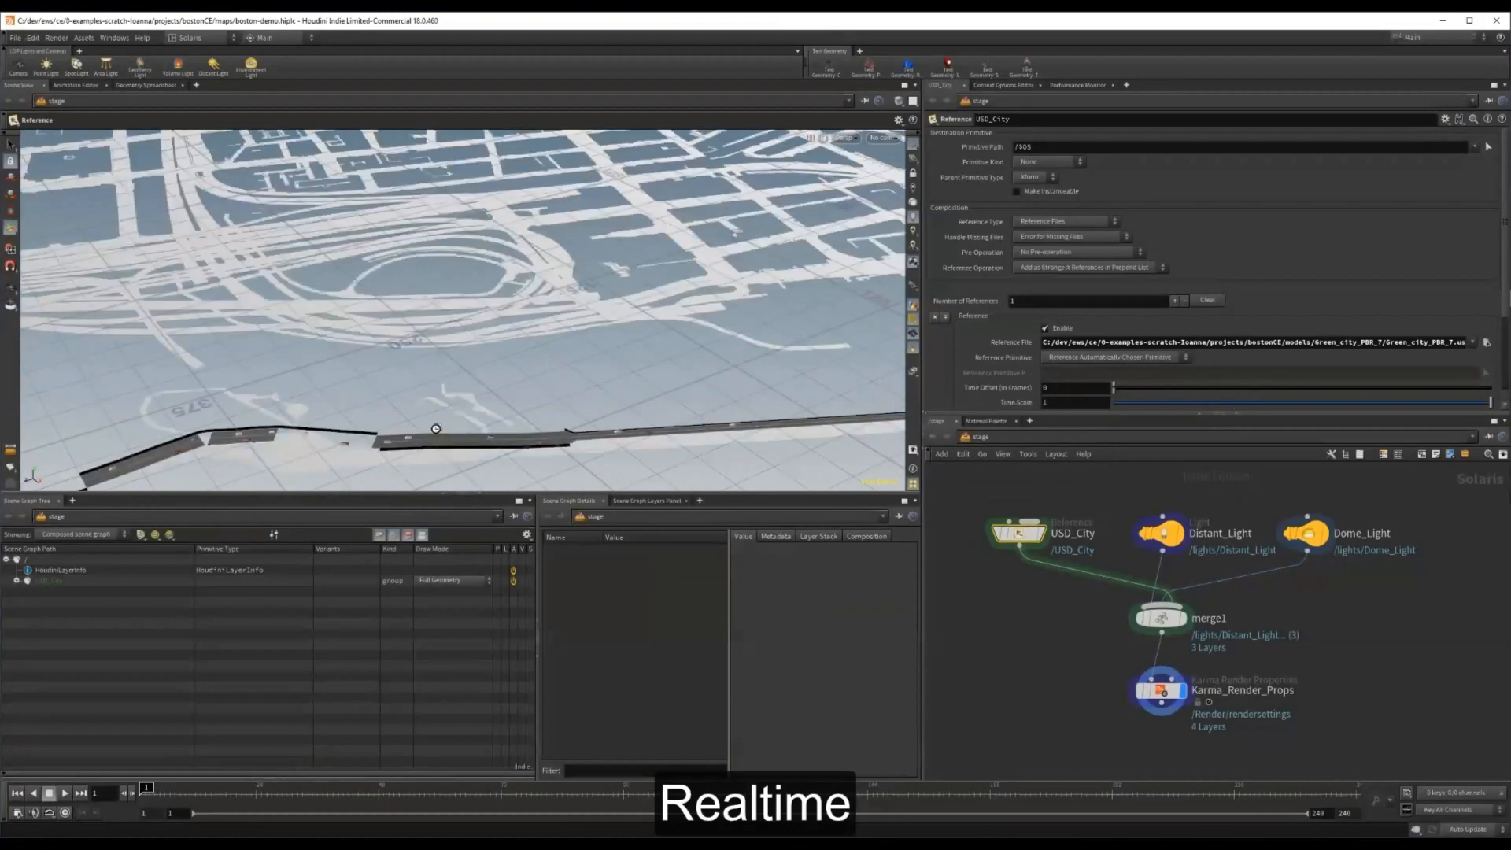
right_click_drag(502, 331, 438, 471)
right_click_drag(482, 299, 447, 539)
right_click_drag(449, 227, 397, 463)
left_click_drag(346, 381, 775, 425)
left_click_drag(222, 327, 425, 338)
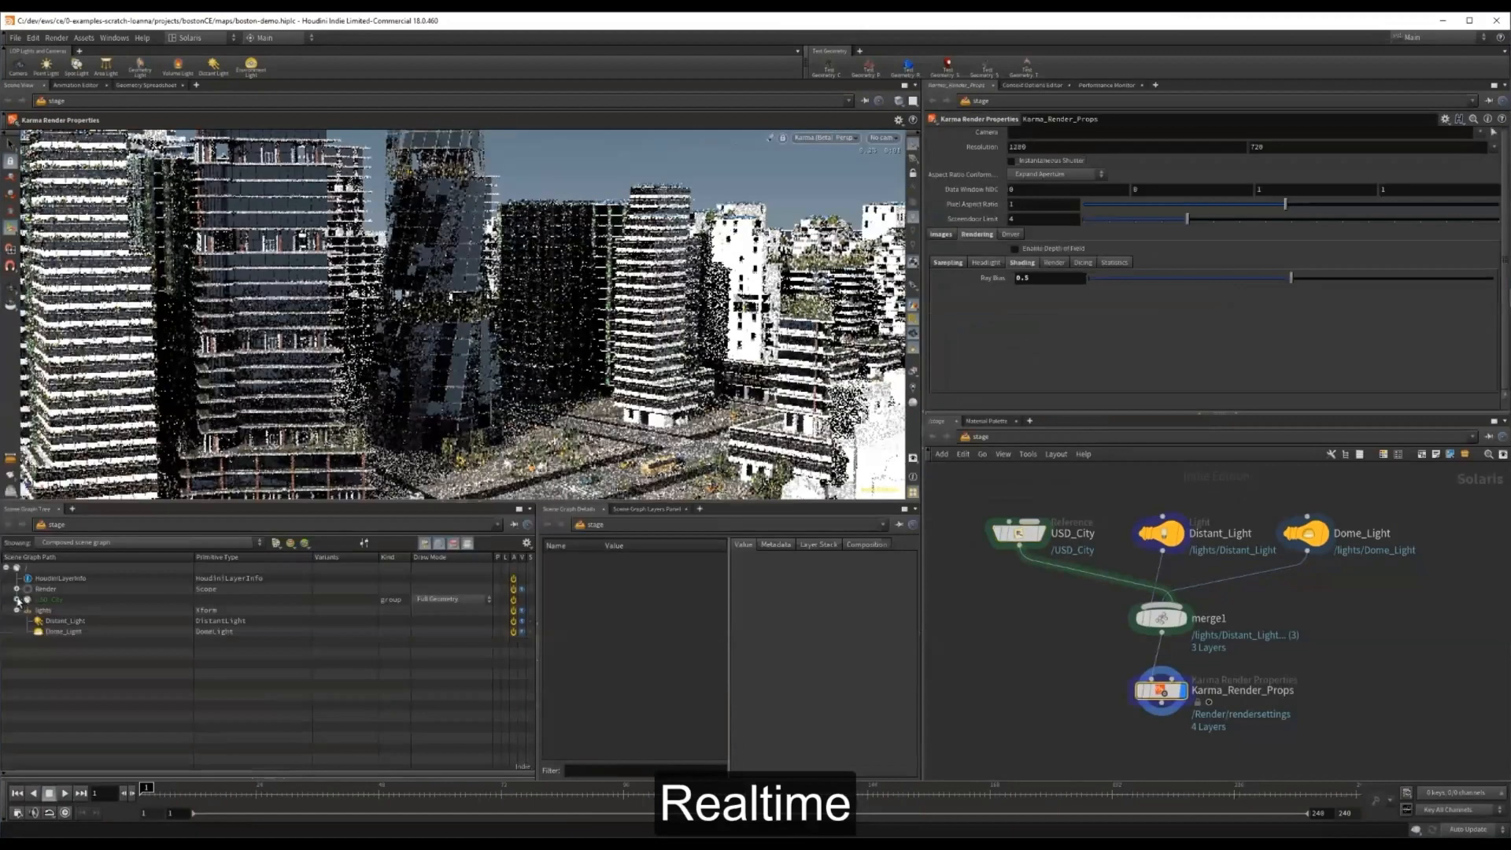
Step: Expand the USD_City group in the scene graph and deactivate its Macy_Tower group
left_click(17, 599)
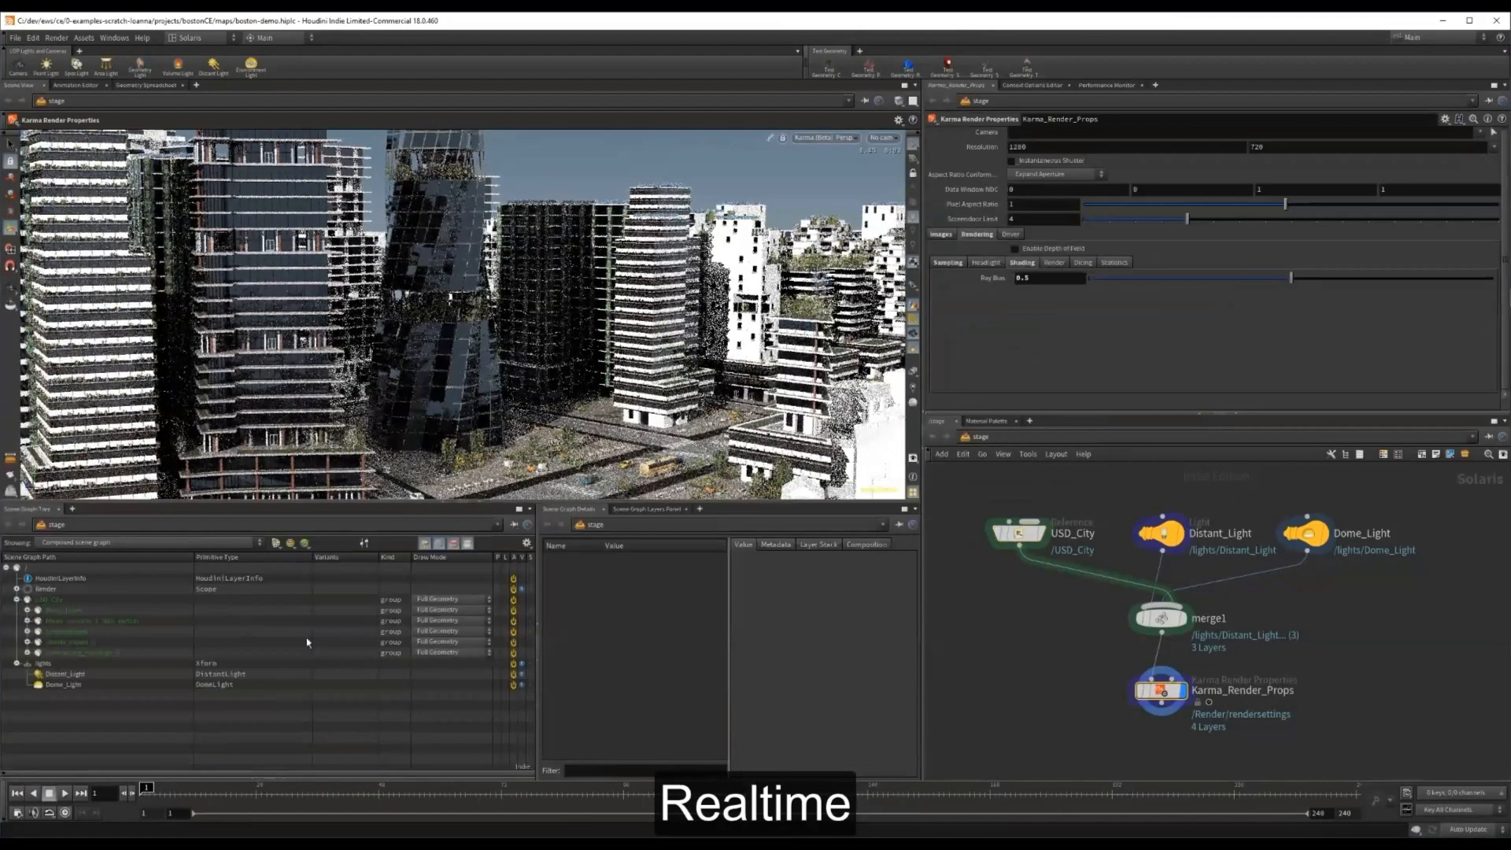
left_click(515, 616)
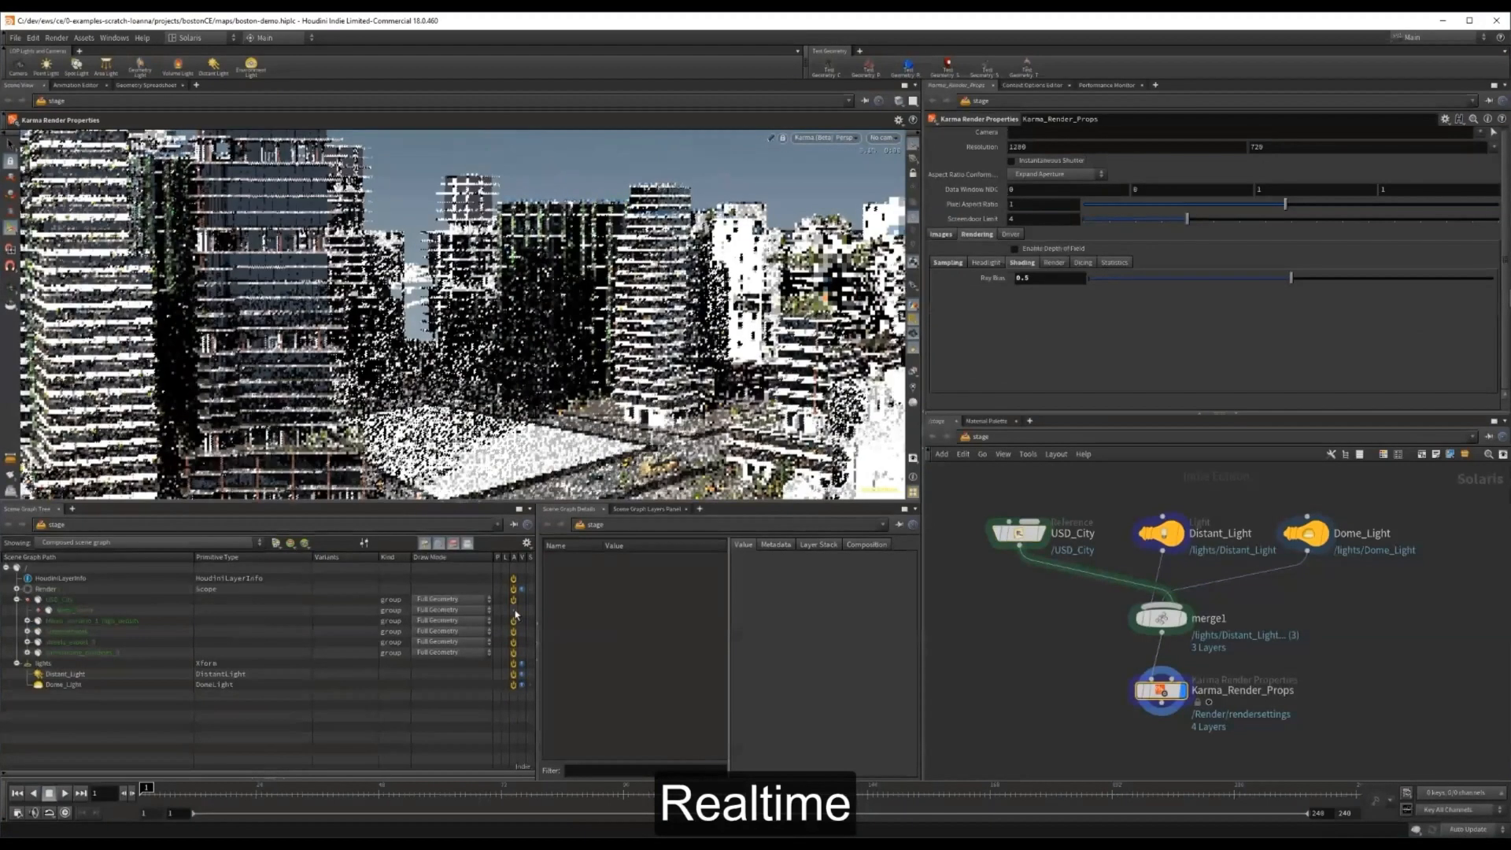